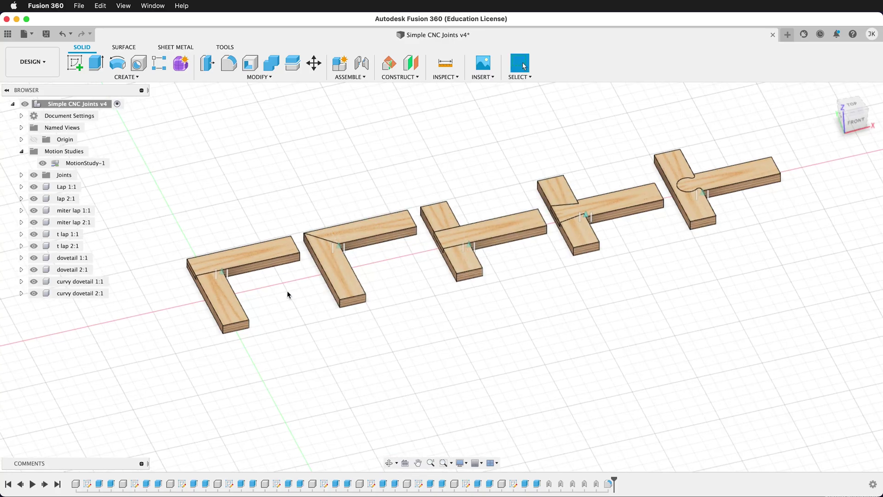
Step: Drive the slider joint of the corner lap assembly 55 mm upward to separate its two boards
scroll(207, 281, up, 5)
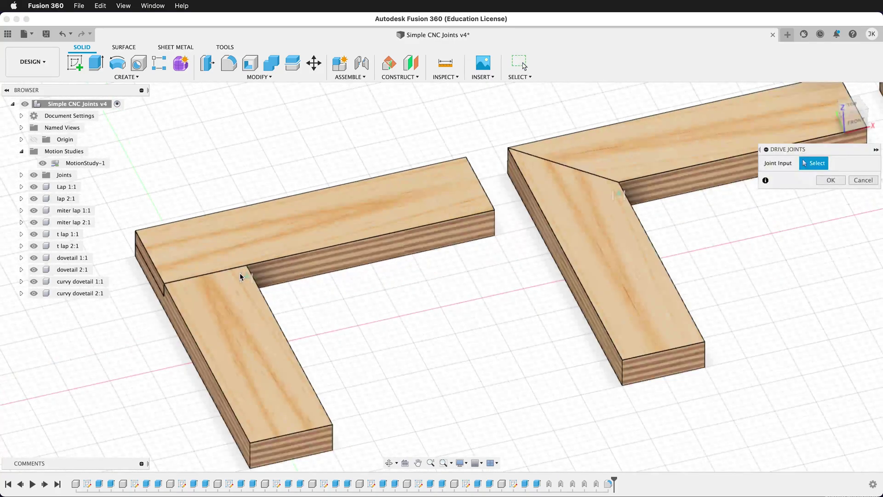
click(245, 278)
drag(247, 269, 245, 197)
shift+middle_drag(244, 198, 211, 291)
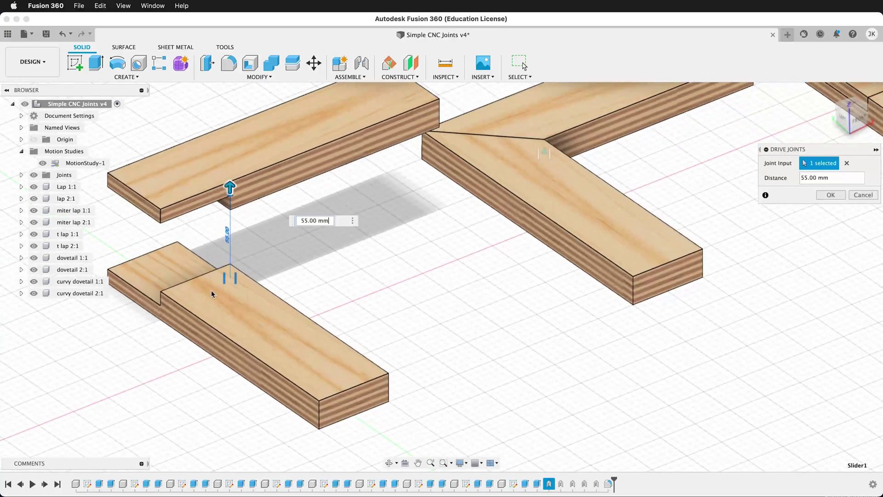
Step: Drive the miter lap's slider joint to a distance of 35 mm so its upper board lifts off
scroll(428, 184, up, 4)
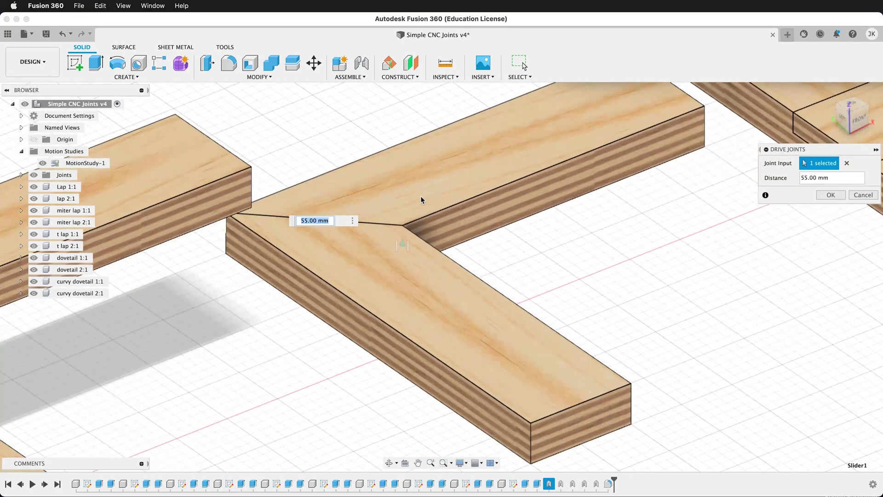
drag(403, 235, 409, 161)
shift+middle_drag(445, 254, 400, 129)
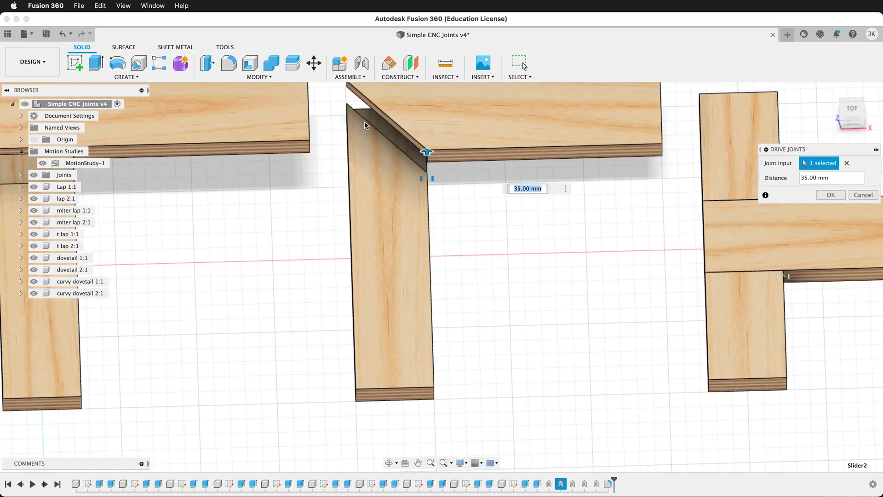
Step: Drive the T-lap's slider joint 40 mm upward to expose the notch between the two boards
scroll(349, 225, down, 5)
scroll(650, 242, up, 8)
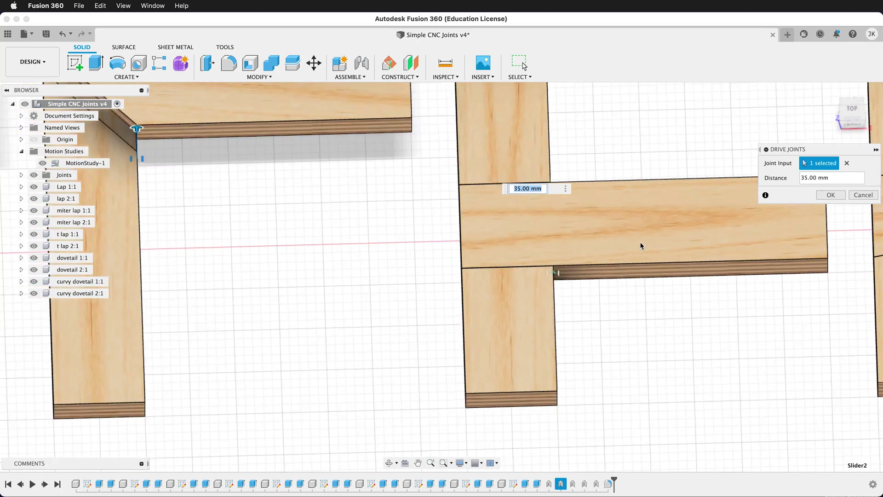
shift+middle_drag(584, 262, 552, 256)
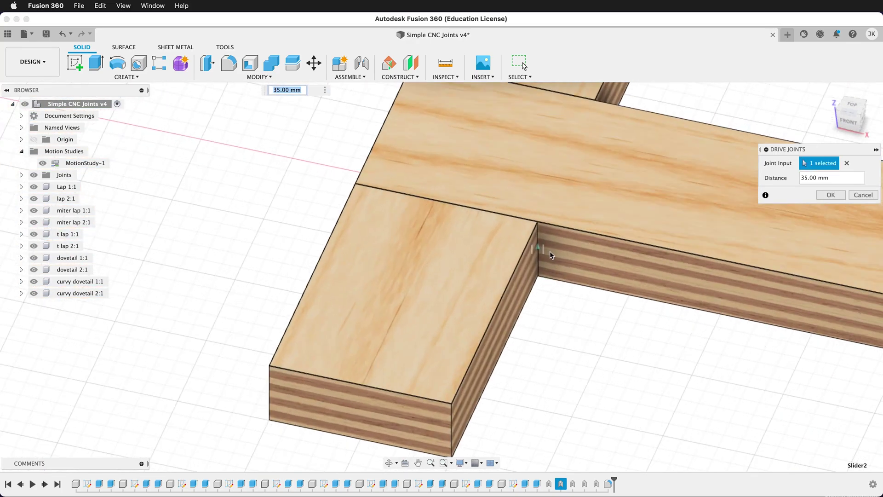
click(539, 249)
drag(541, 246, 538, 133)
shift+middle_drag(550, 150, 388, 319)
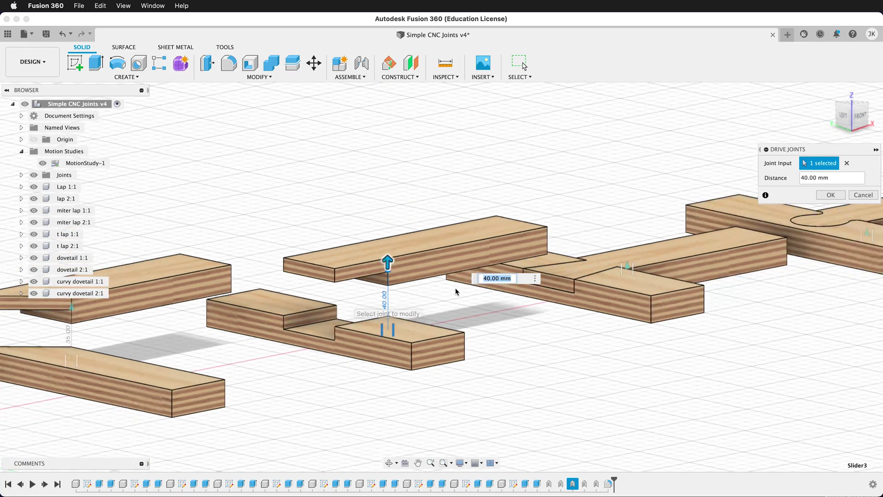
Step: Drive the straight-sided dovetail's slider joint 45 mm upward and inspect the corners of its lifted tail
shift+middle_drag(457, 292, 793, 277)
scroll(781, 248, up, 3)
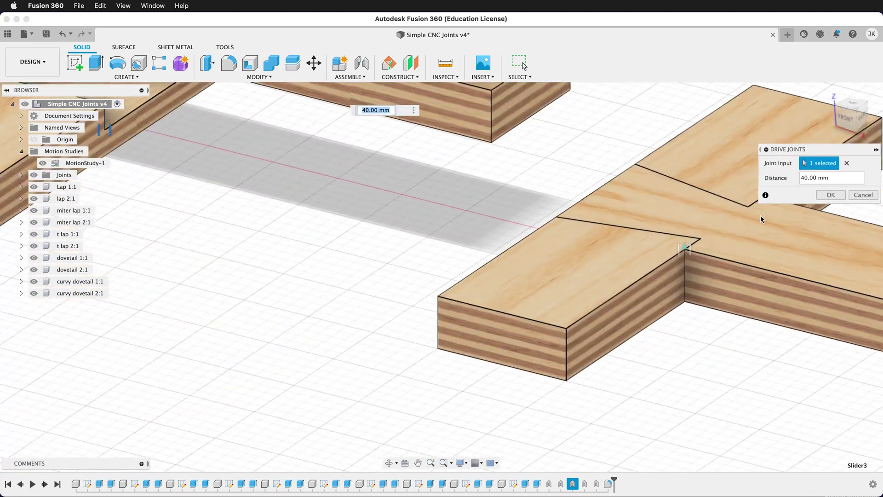
scroll(727, 271, up, 3)
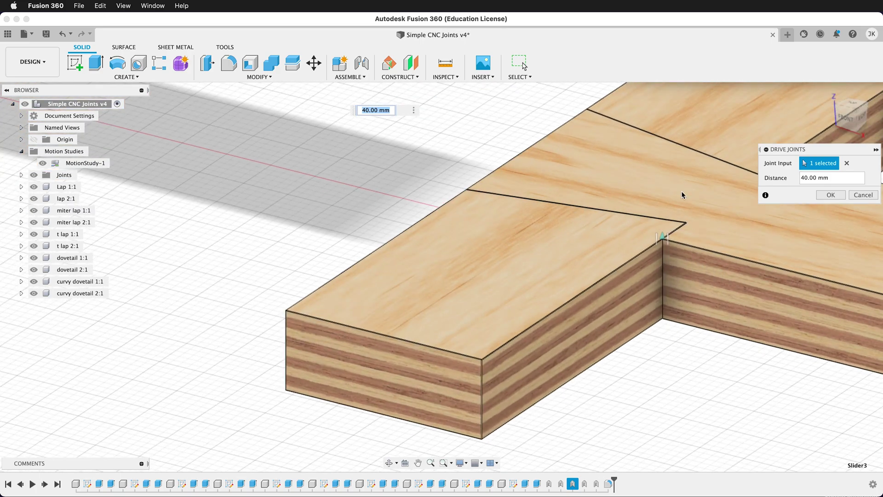
scroll(634, 321, down, 5)
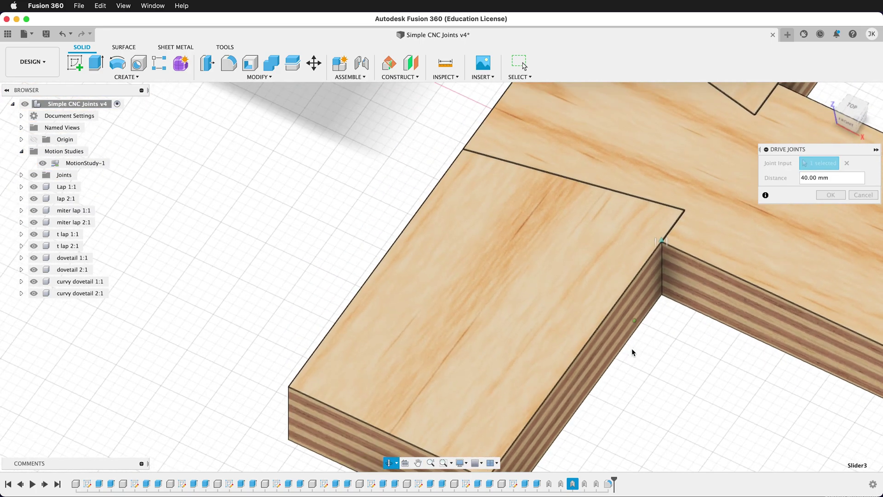
text(0)
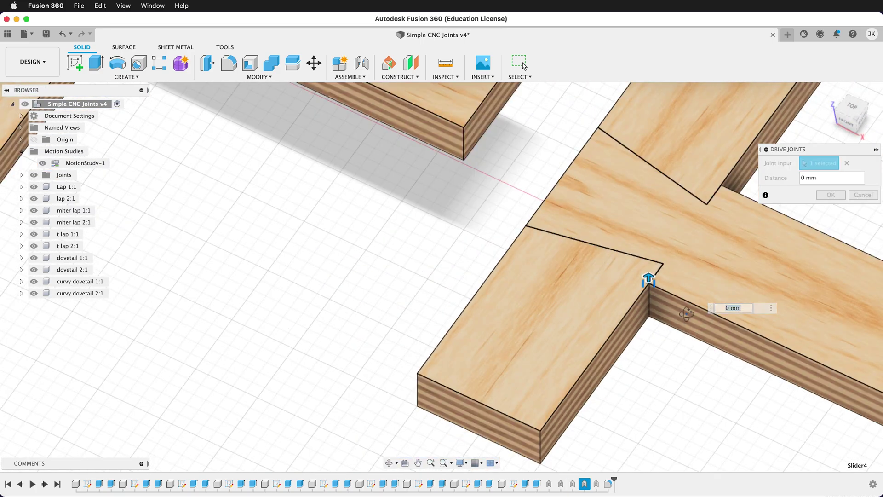
drag(646, 268, 649, 146)
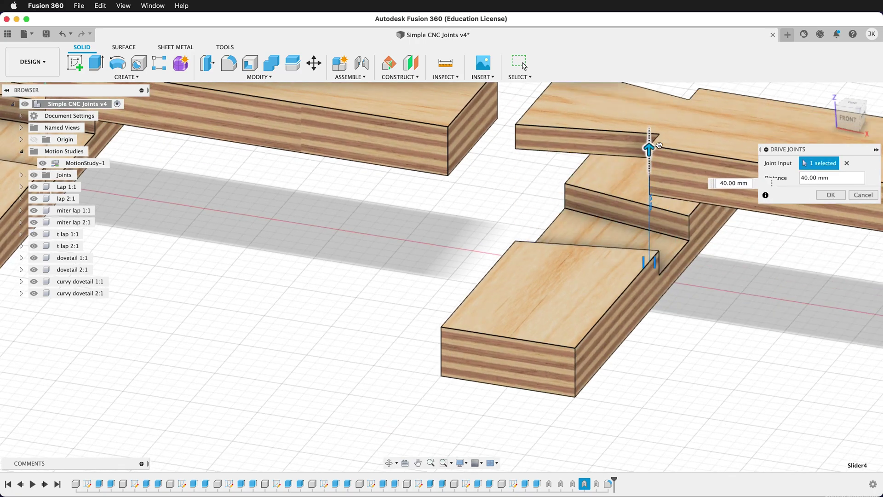
shift+middle_drag(598, 287, 653, 306)
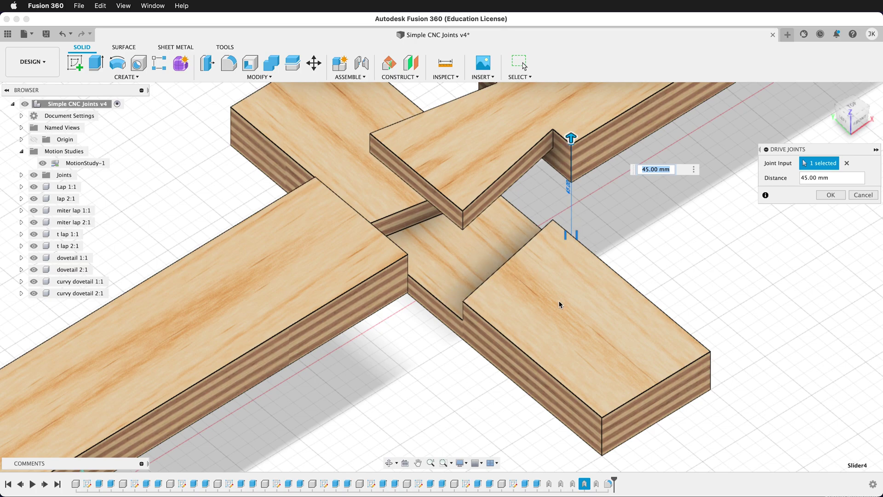
scroll(562, 118, up, 5)
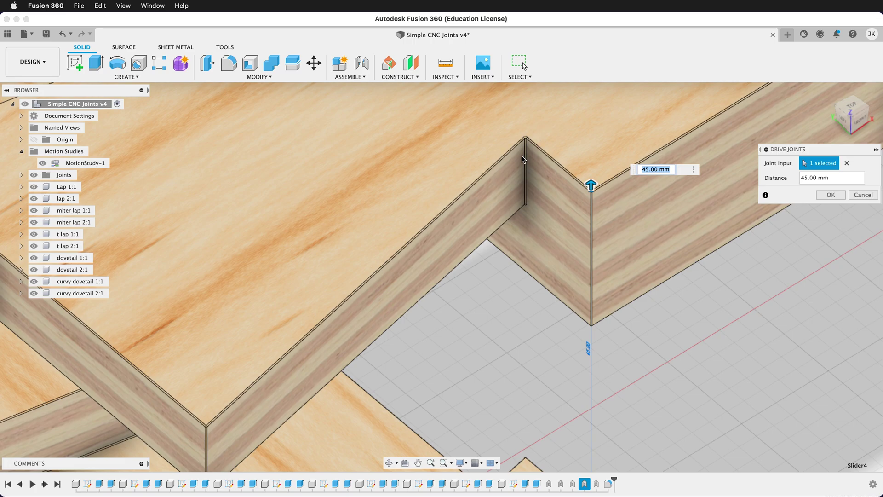
scroll(385, 200, down, 10)
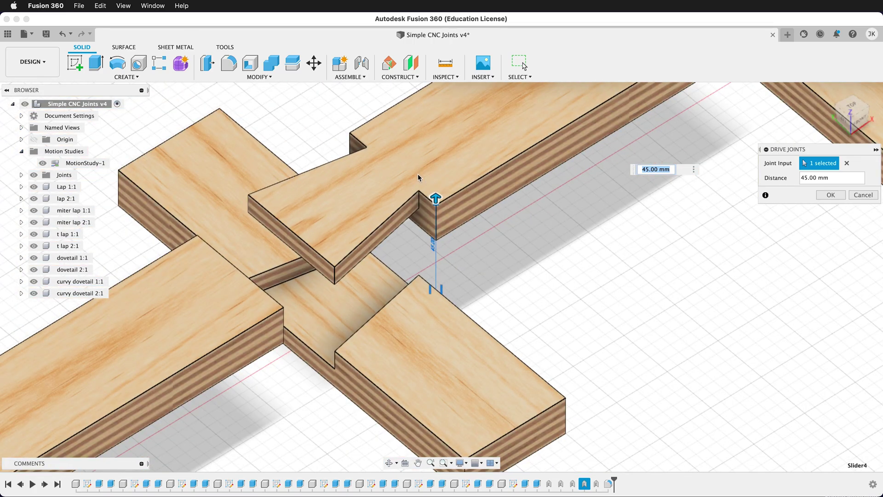
scroll(379, 261, down, 5)
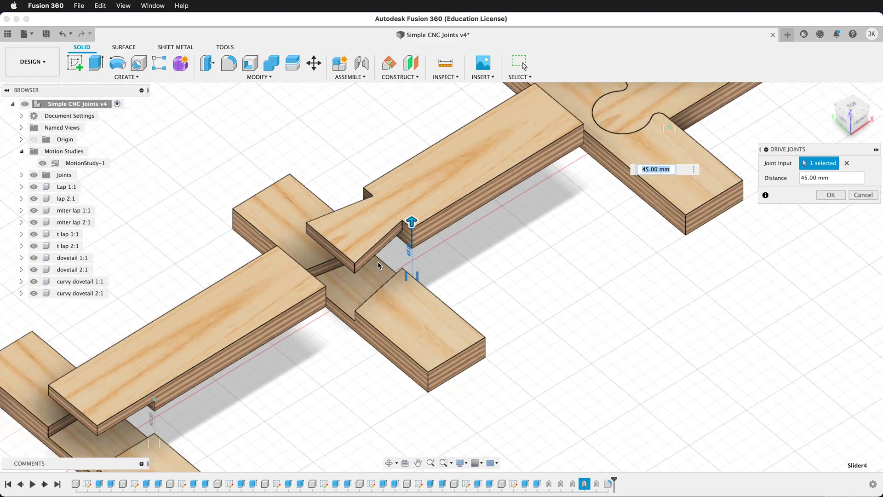
Step: Drive the curvy dovetail's slider joint 30 mm upward and inspect its rounded tail and matching pocket
shift+middle_drag(377, 261, 768, 104)
scroll(775, 93, up, 8)
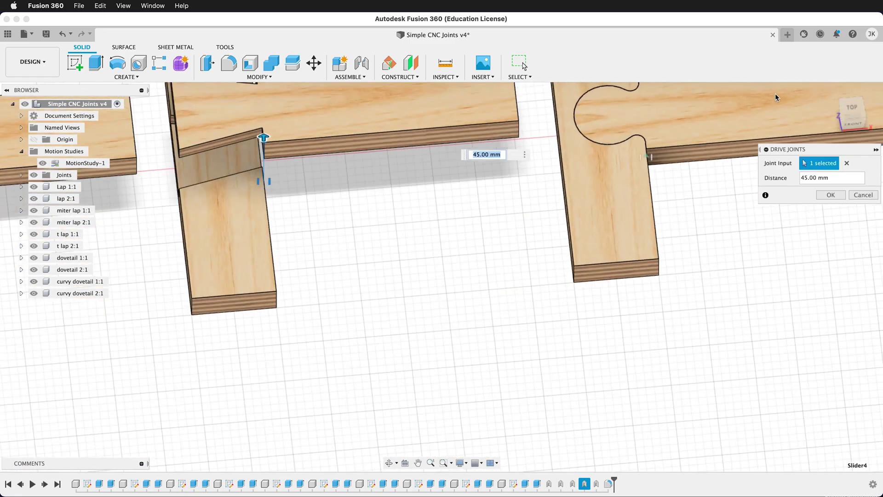
shift+middle_drag(637, 322, 579, 275)
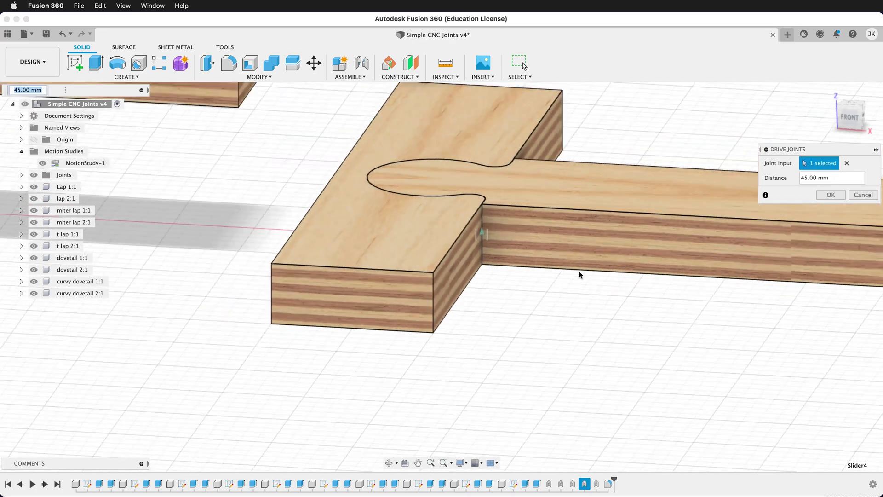
drag(479, 227, 431, 197)
shift+middle_drag(431, 198, 501, 256)
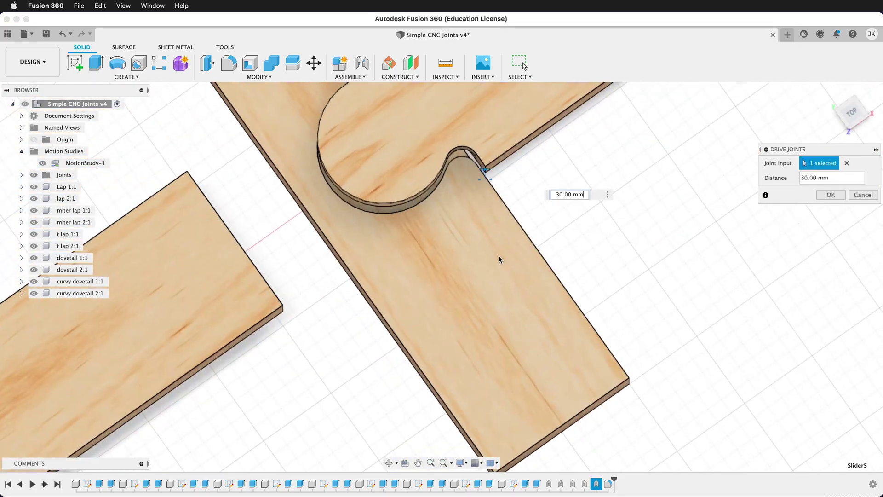
shift+middle_drag(372, 192, 586, 184)
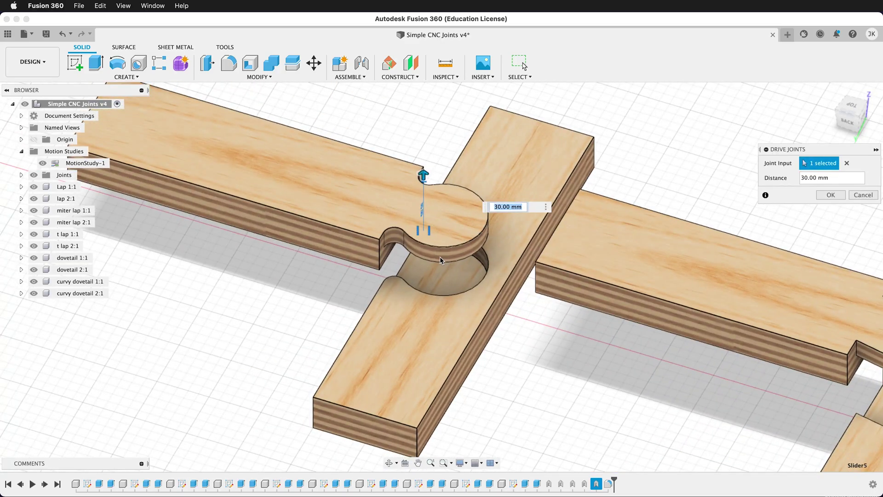
scroll(392, 276, down, 2)
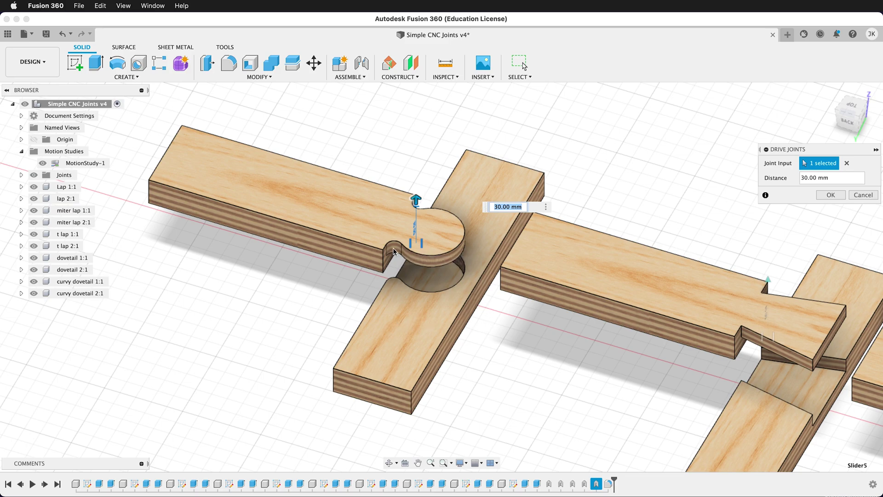
scroll(394, 250, up, 2)
scroll(401, 242, up, 2)
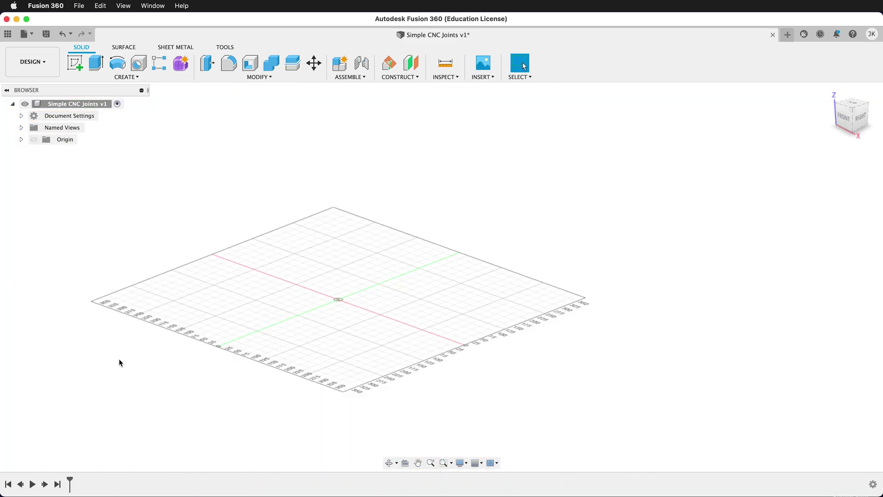
Step: Create an internal standard component named Lap 1 under the root assembly and make it active
right_click(80, 109)
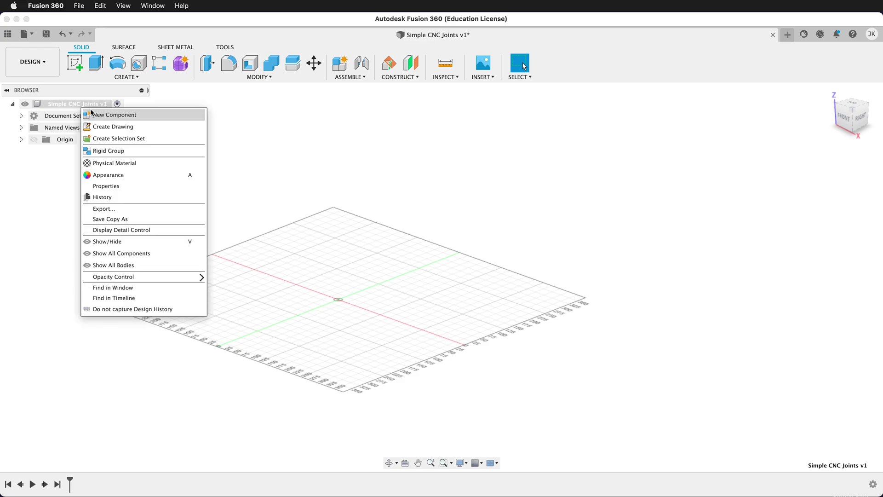
click(92, 113)
drag(774, 206, 754, 203)
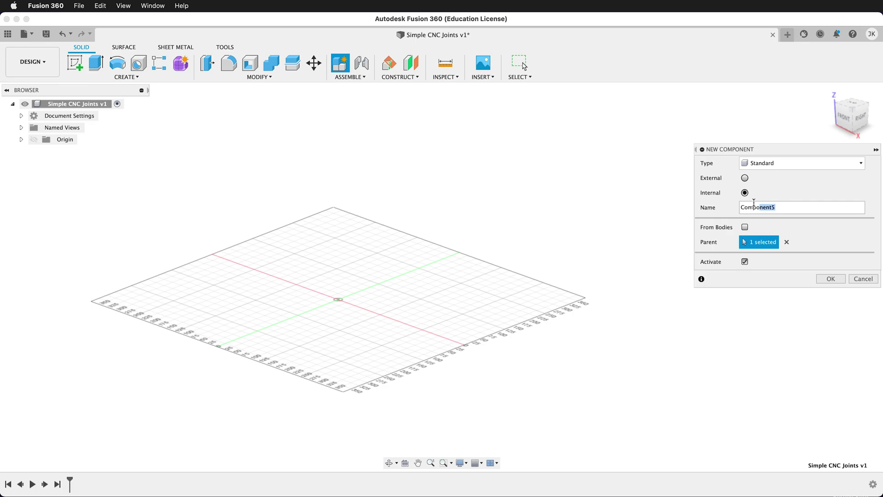
text(Lap 1)
key(Return)
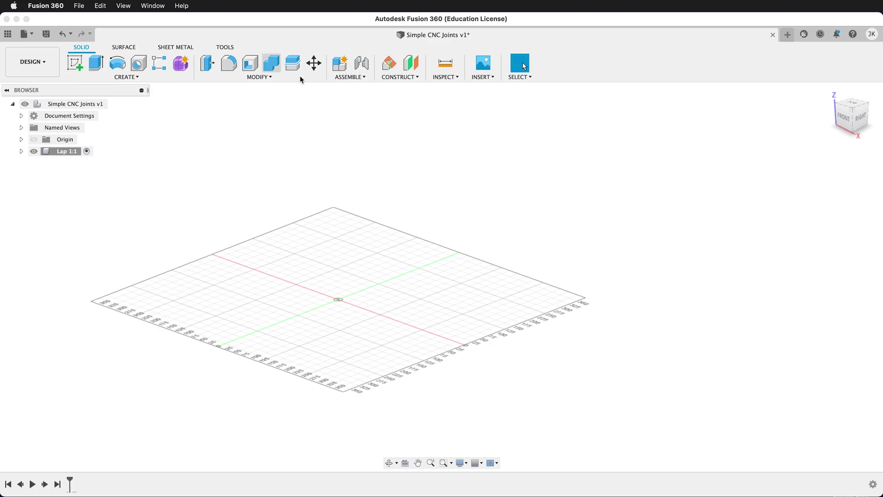
Step: Review the user parameters ply, width, length and buffer and their expressions
click(272, 76)
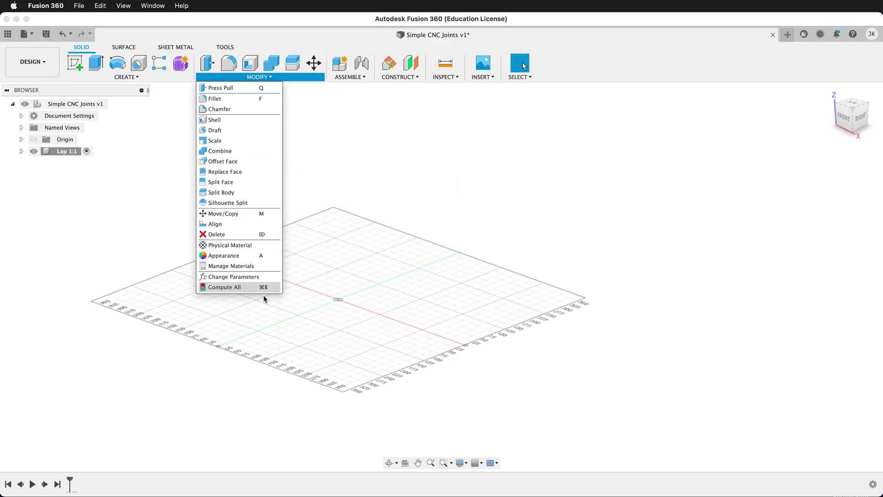
click(252, 276)
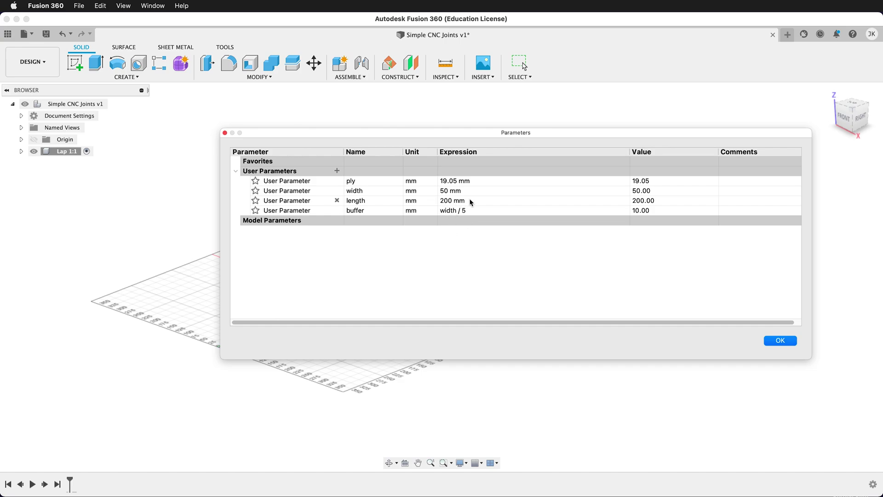
key(Return)
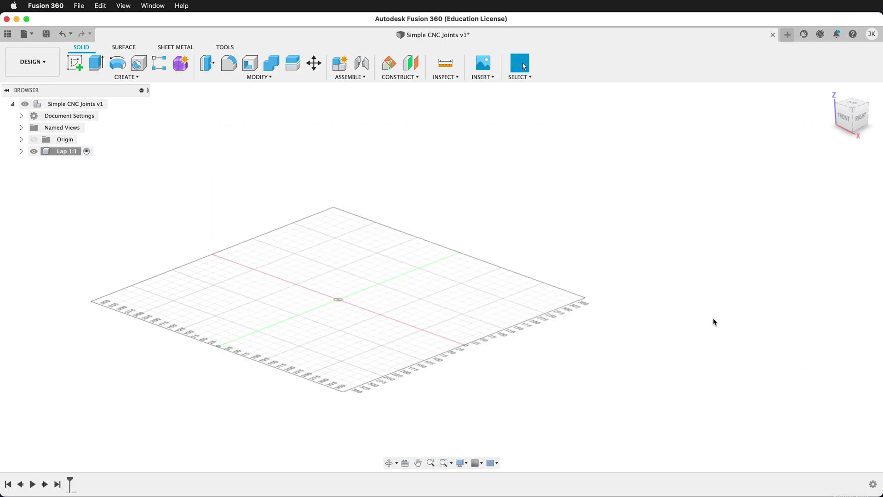
Step: Sketch a center rectangle at the origin on the horizontal plane, its vertical side set to length and its horizontal side to width
click(75, 63)
click(390, 296)
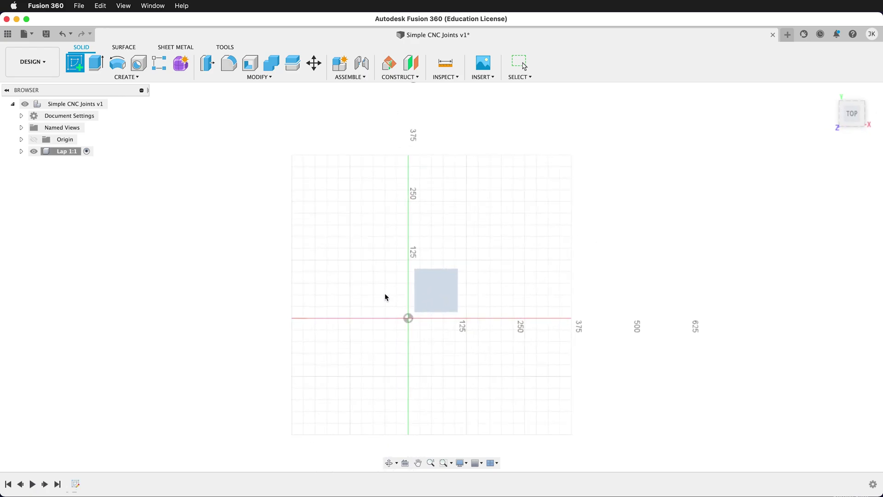
click(126, 76)
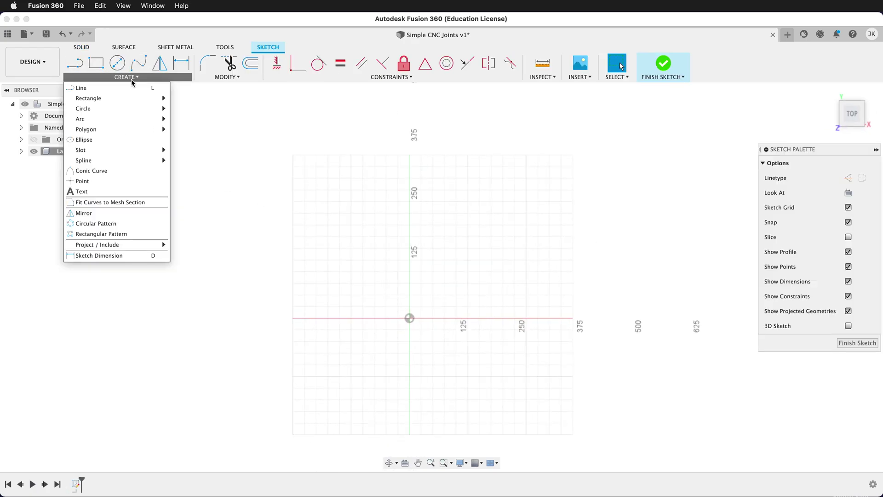
mouse_move(147, 98)
click(202, 119)
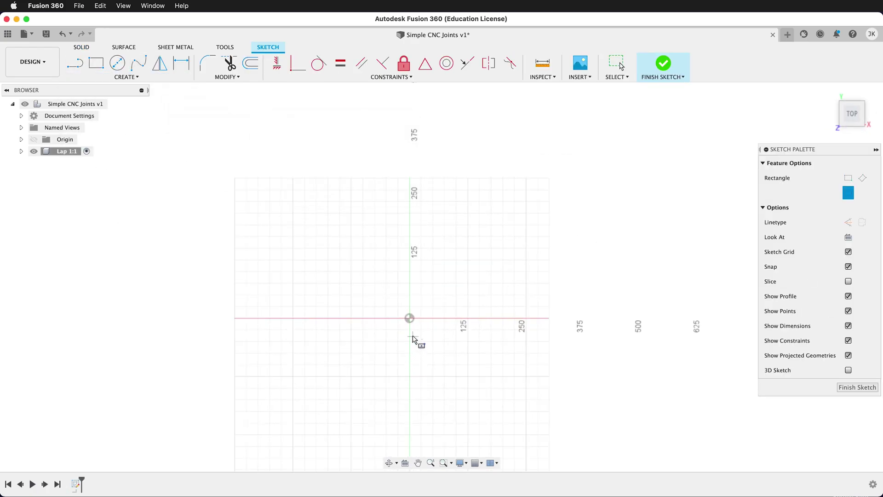
click(410, 317)
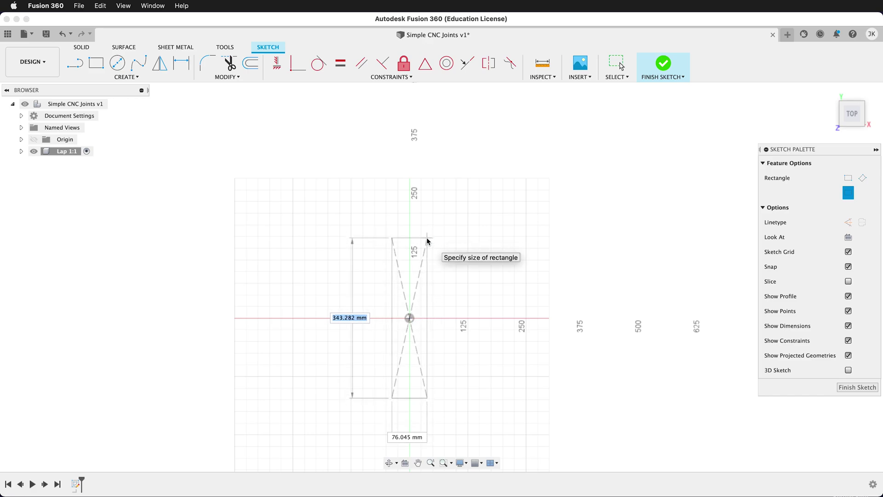
text(l)
key(Tab)
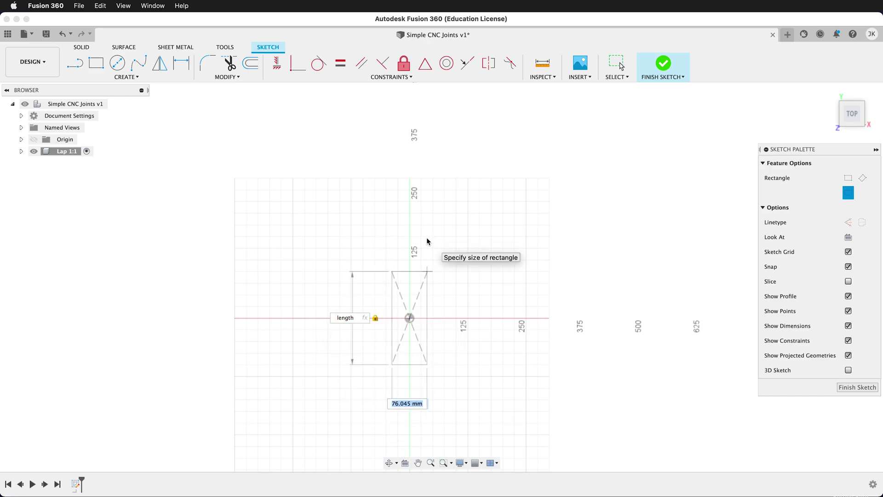
text(wi)
key(Tab)
key(Return)
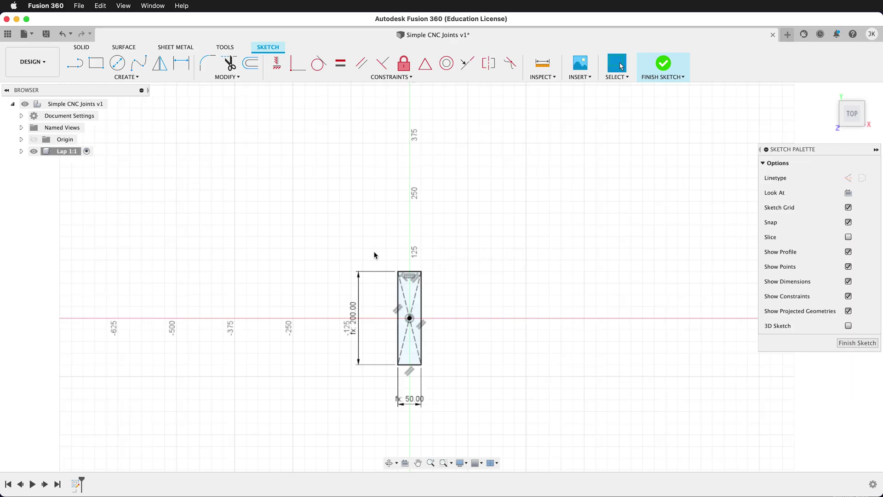
scroll(440, 303, up, 5)
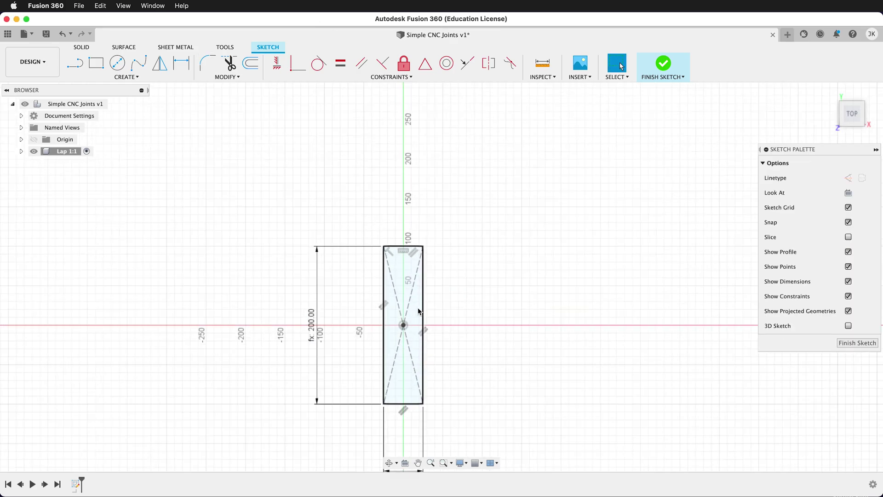
Step: Draw a line across the rectangle near its upper end, dimension it from the end edge with the width parameter, and finish the sketch
key(l)
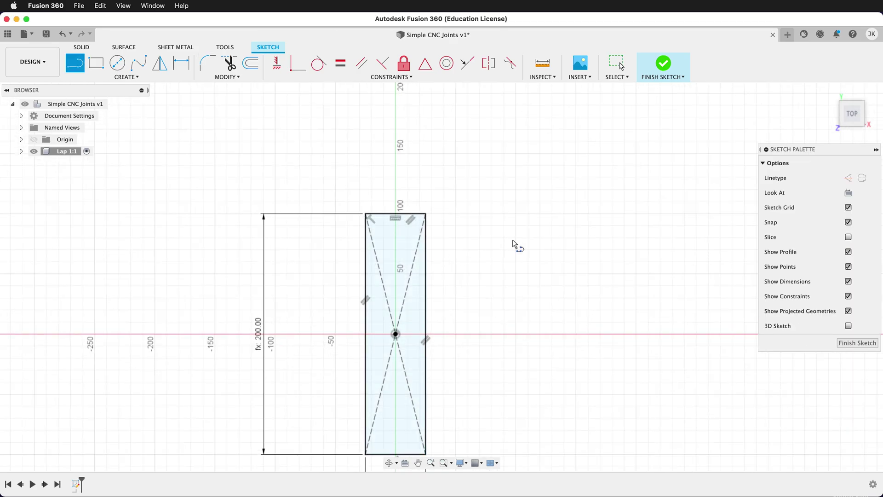
click(366, 259)
click(425, 260)
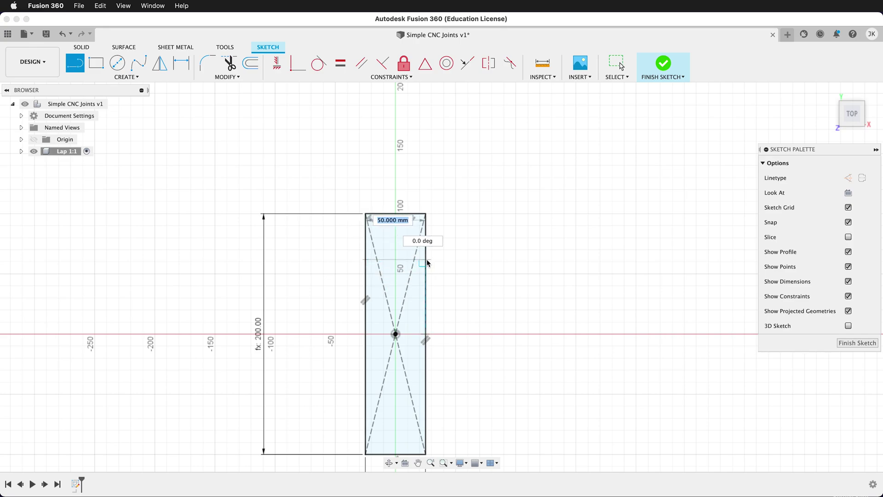
key(d)
click(408, 260)
click(409, 215)
click(462, 238)
text(w)
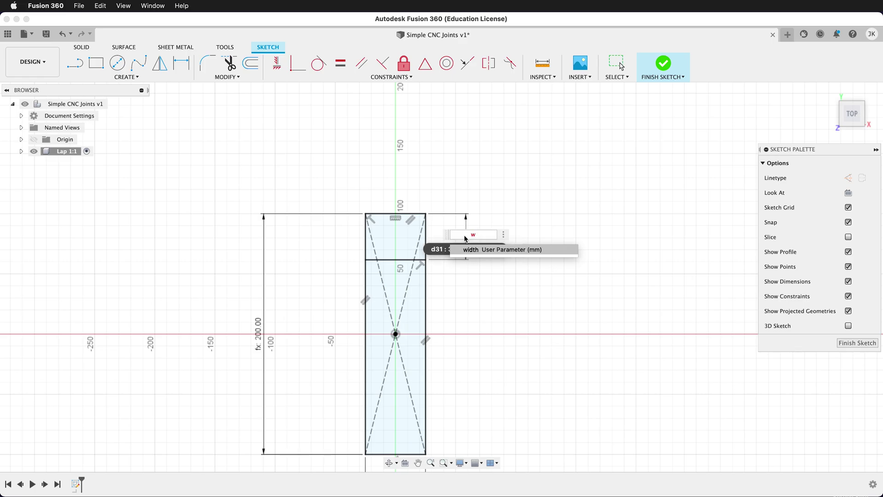
key(Return)
click(857, 344)
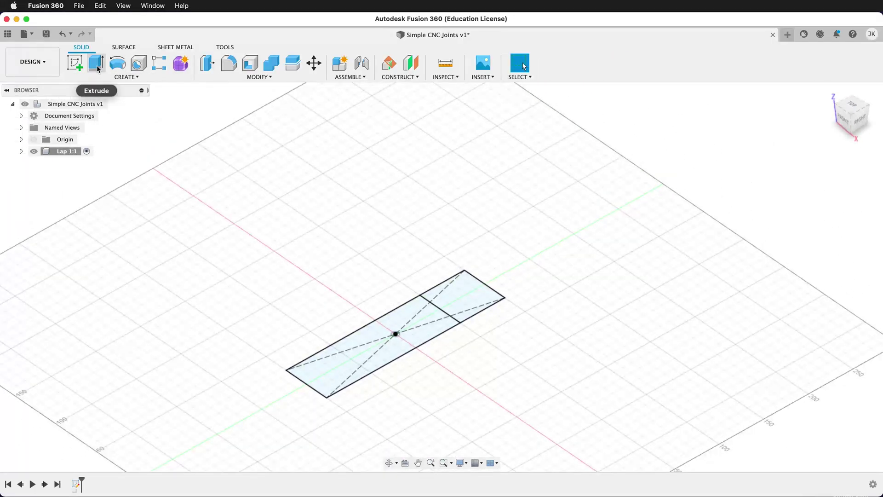
Step: Extrude the longer profile of the lap sketch 20 mm as a new body
click(96, 63)
click(391, 344)
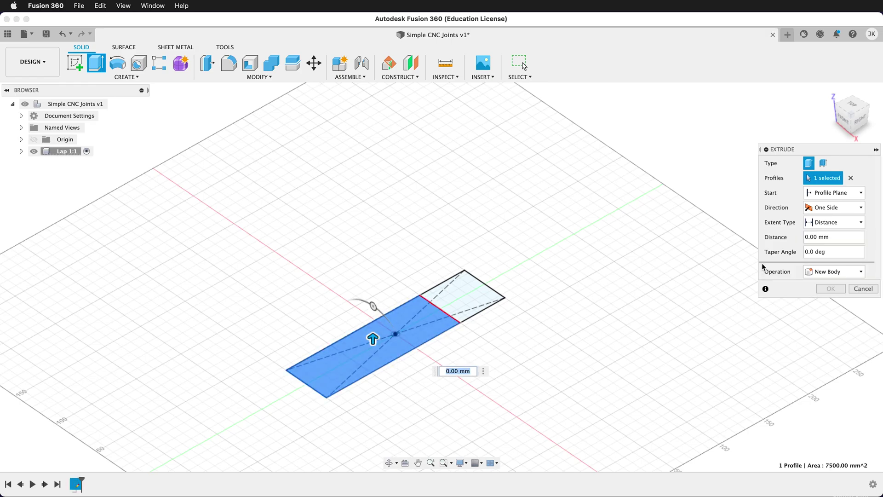
text(20)
key(Return)
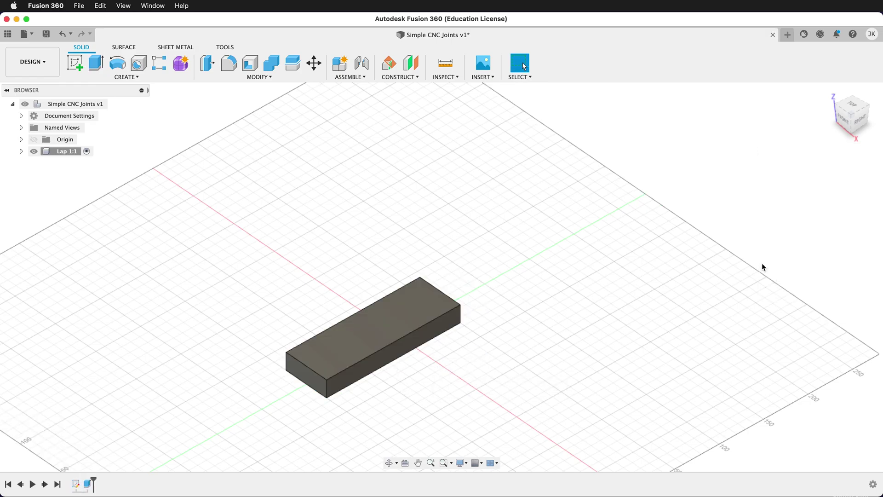
Step: Show Lap 1's sketch again, extrude its square end profile by ply/2 joined to the body, and hide the sketch
click(21, 151)
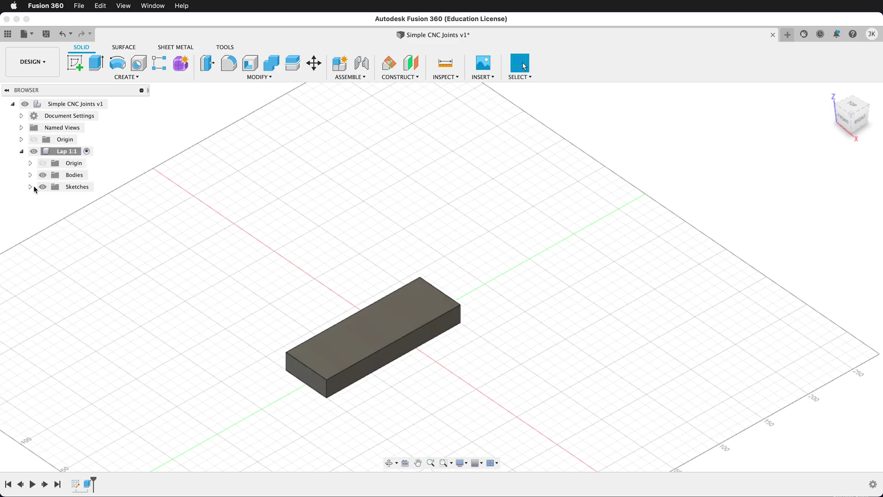
click(30, 187)
click(51, 198)
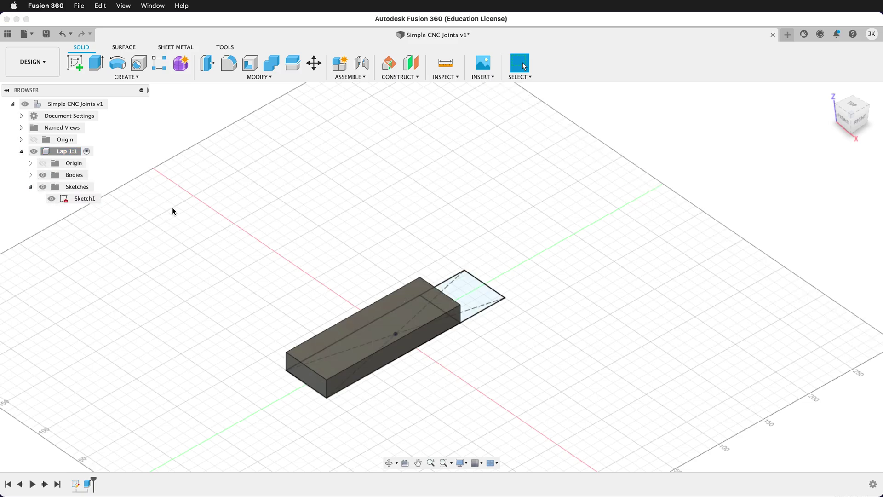
click(96, 63)
click(476, 291)
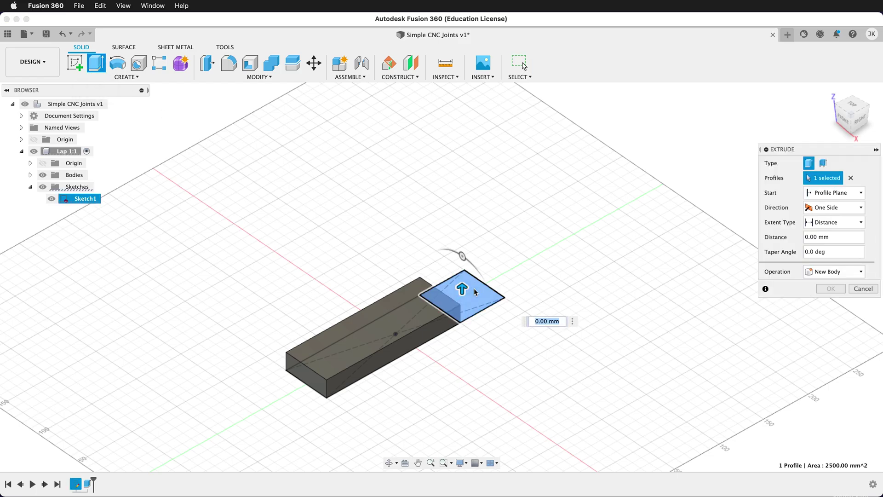
text(pl)
key(Return)
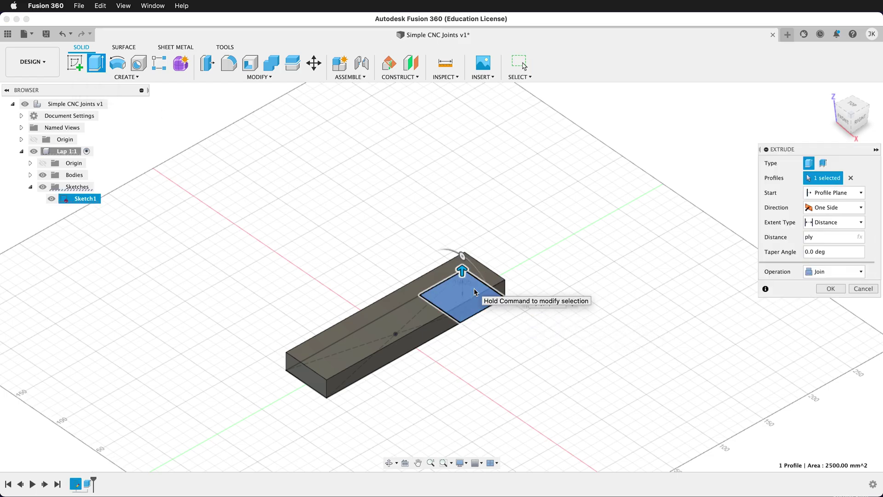
key(Return)
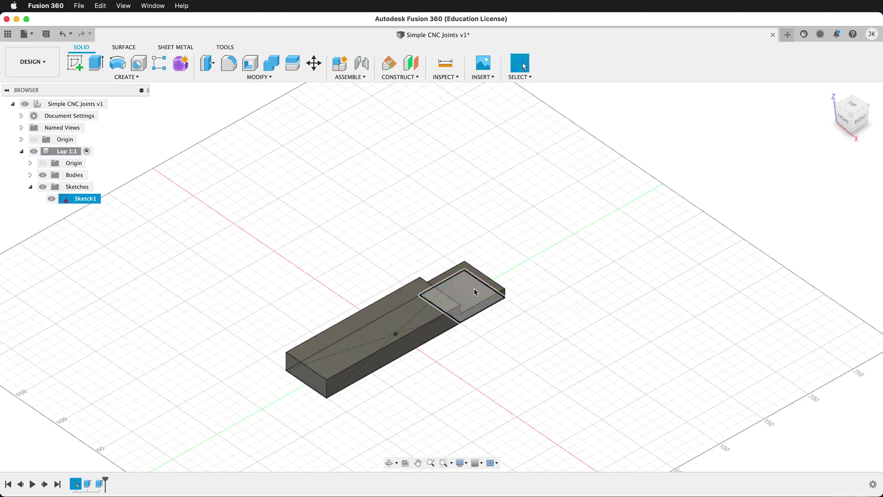
click(51, 198)
mouse_move(515, 315)
shift+middle_down()
mouse_move(458, 298)
mouse_move(498, 330)
mouse_move(532, 331)
mouse_move(546, 316)
shift+middle_up()
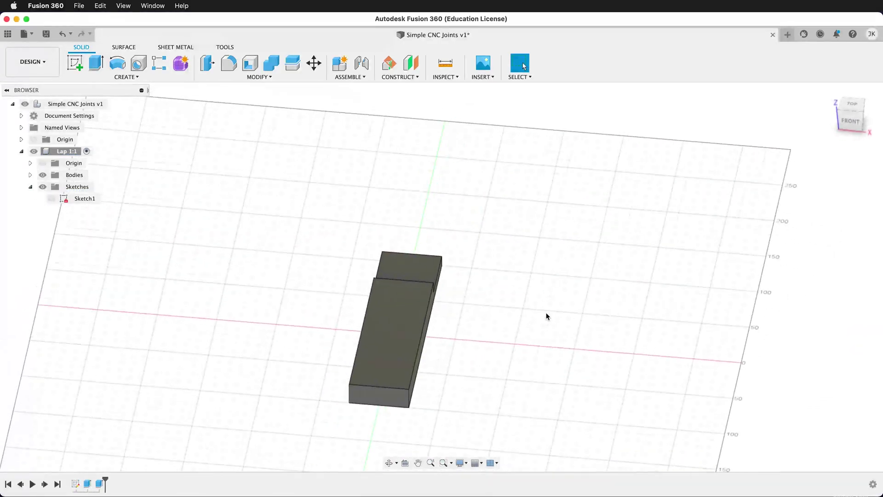
Step: Create an internal standard component named lap 2 under the root assembly and make it active
right_click(81, 104)
click(117, 125)
text(lap 2)
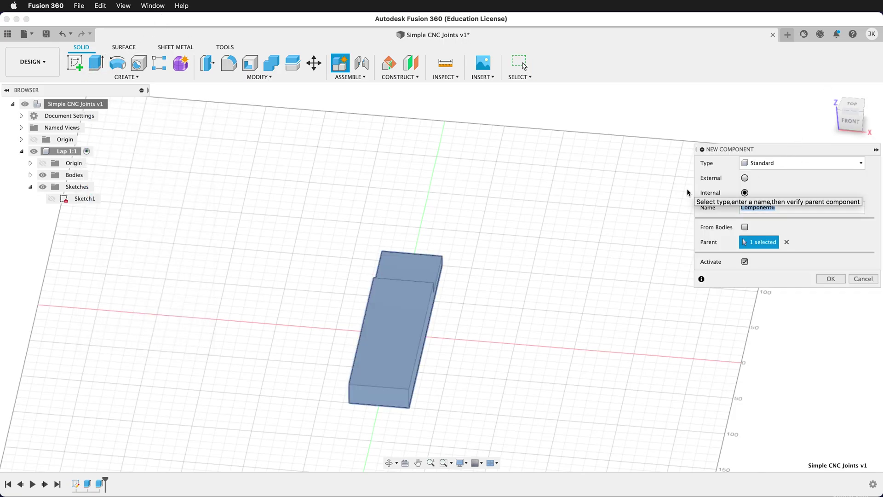
key(Return)
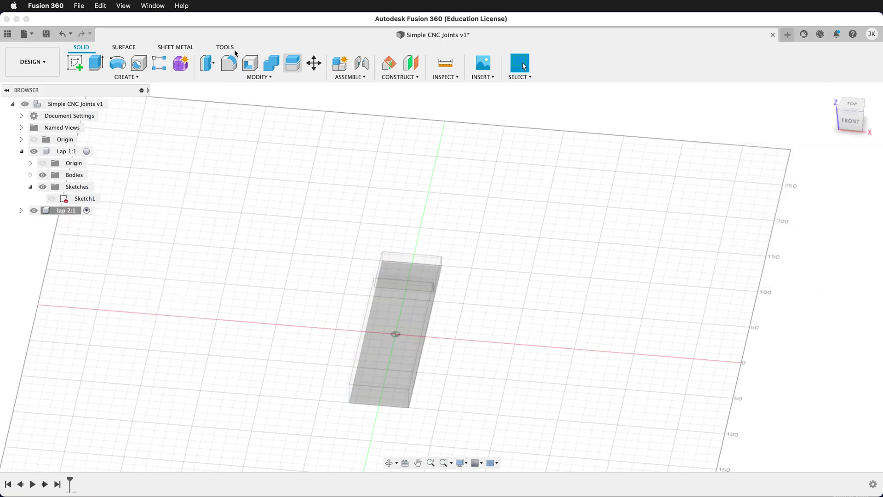
Step: Start a sketch on the recessed face at the end of Lap 1 and project that face's outline with a projection link
click(75, 63)
click(429, 273)
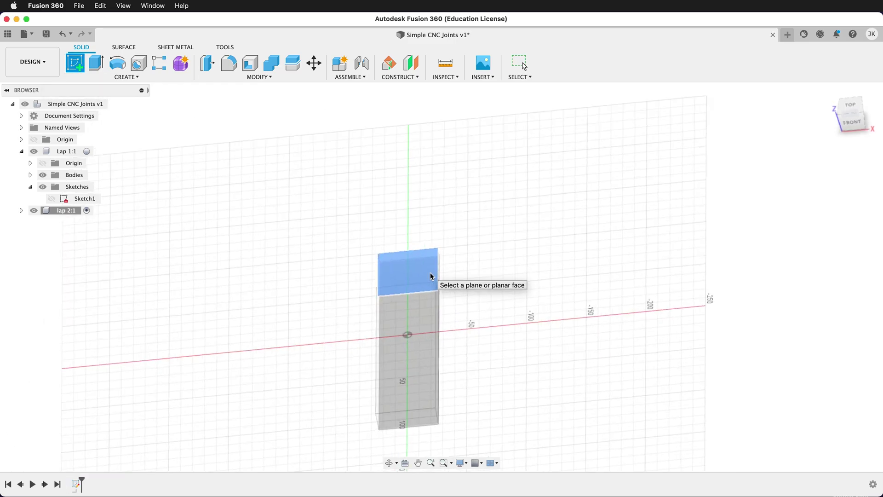
key(p)
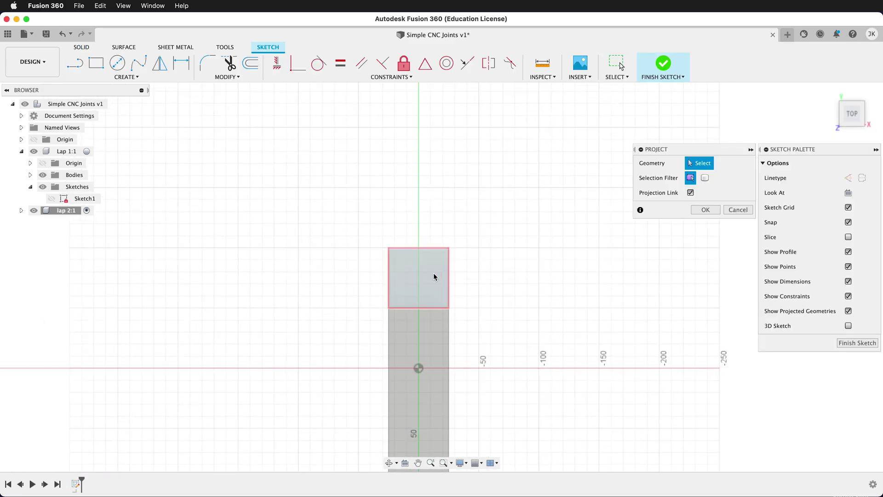
click(439, 262)
click(705, 209)
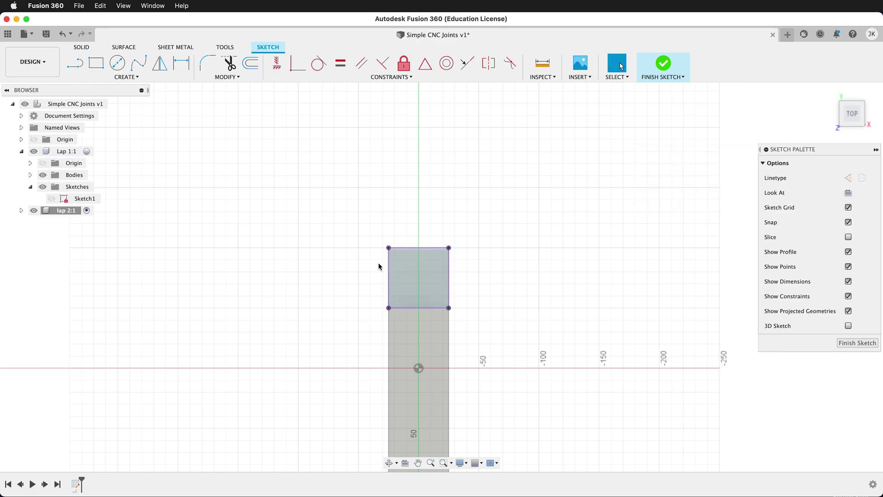
Step: Sketch a rectangle from the projected outer corner, width by length, running perpendicular to Lap 1, and finish the sketch
key(r)
click(388, 247)
text(width)
key(Tab)
text(length)
key(Tab)
key(Return)
shift+middle_drag(613, 292, 581, 306)
click(862, 345)
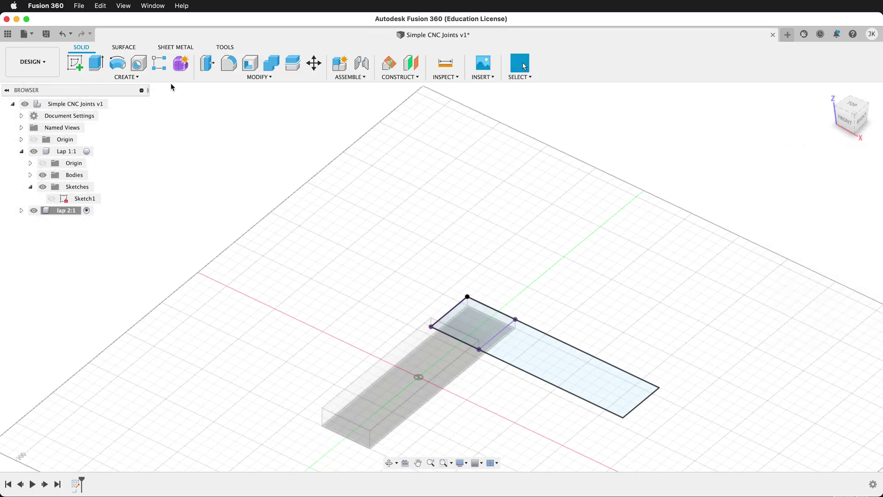
Step: Extrude lap 2's longer profile by ply/2 to each side of the sketch plane as a new body
click(101, 66)
click(552, 380)
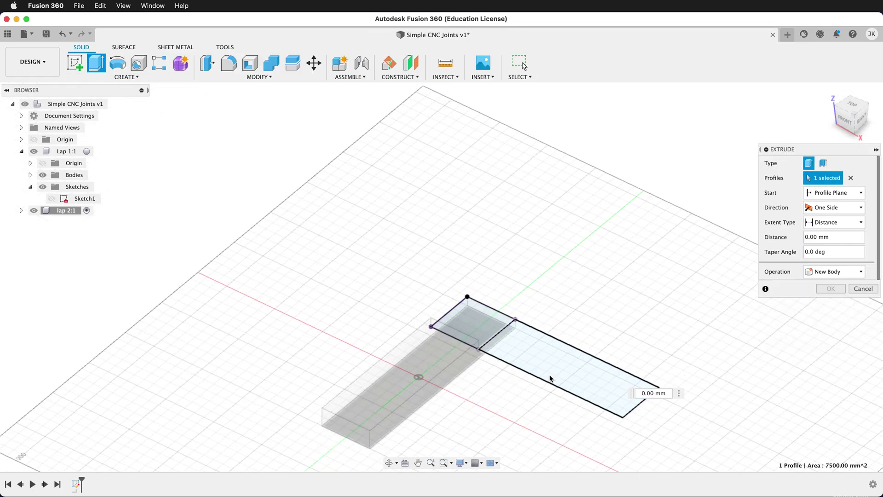
click(824, 207)
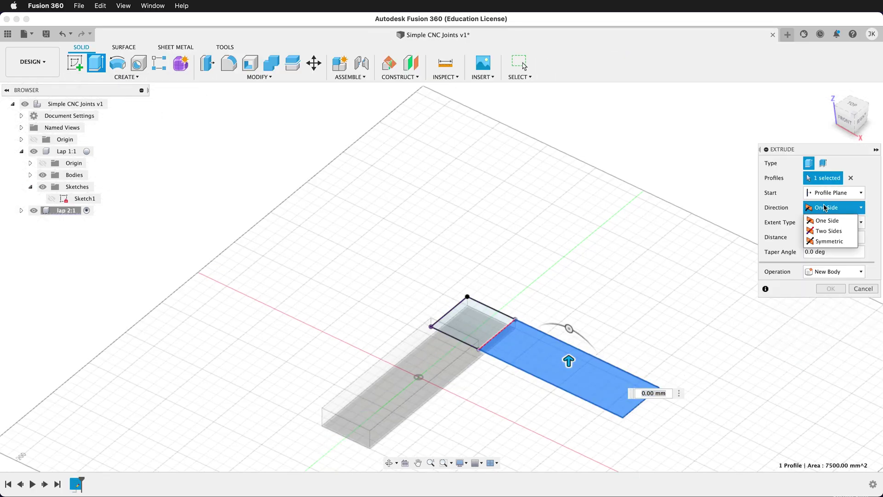
click(828, 233)
text(ply/2)
key(Return)
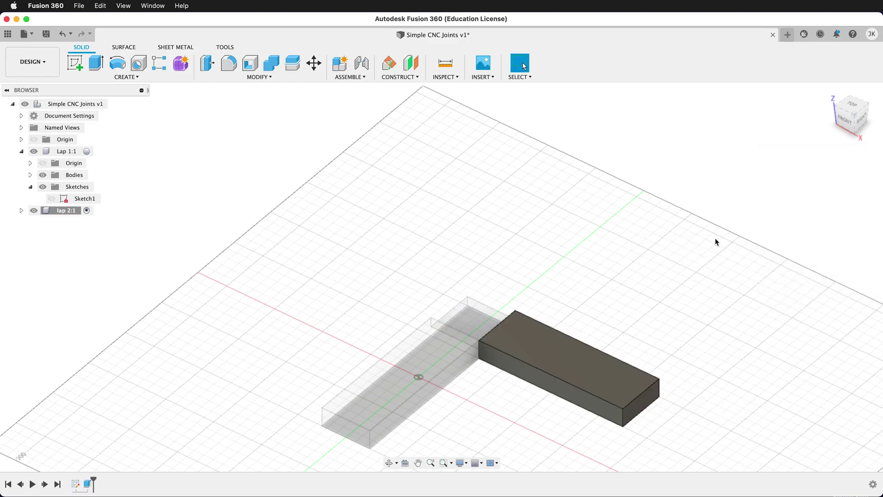
Step: Show lap 2's sketch, extrude the square overlap profile ply/2 upward joined to the body, and hide the sketch
click(21, 210)
click(51, 257)
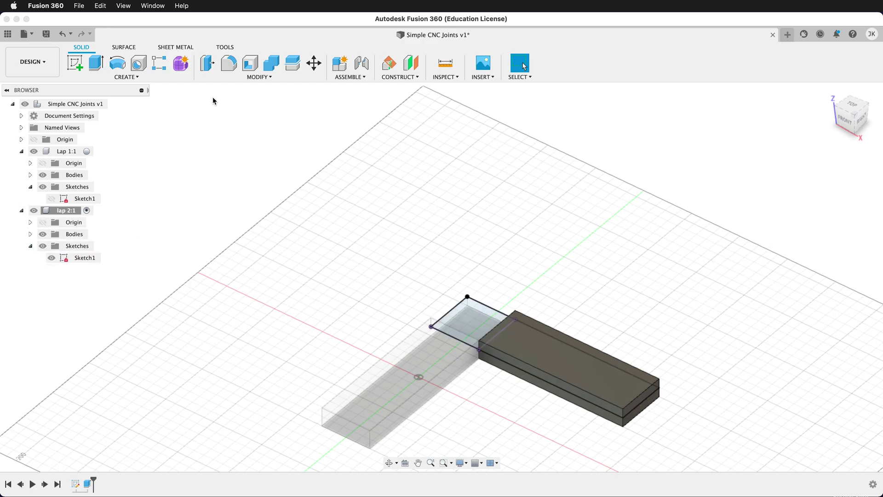
click(96, 63)
click(475, 315)
text(ply/2)
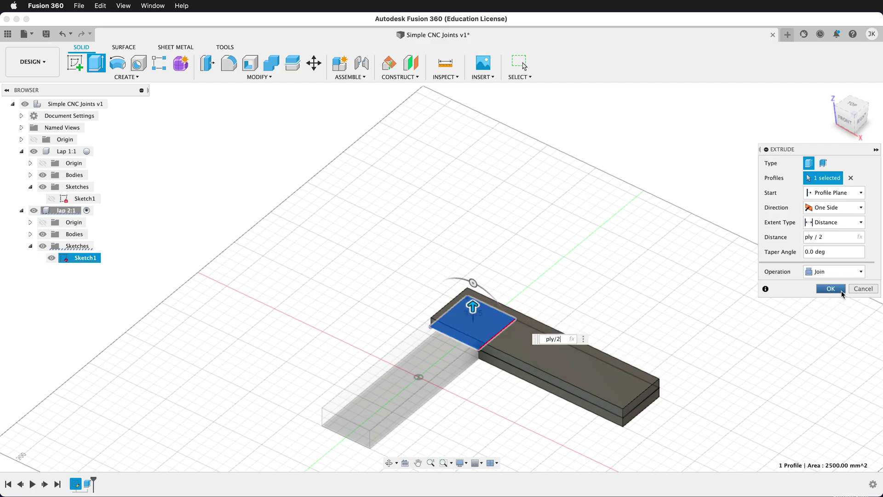
click(829, 289)
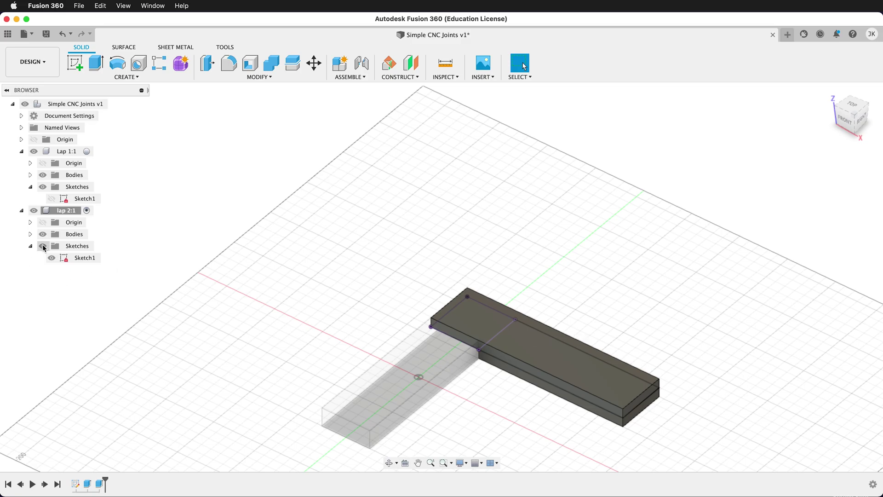
click(52, 257)
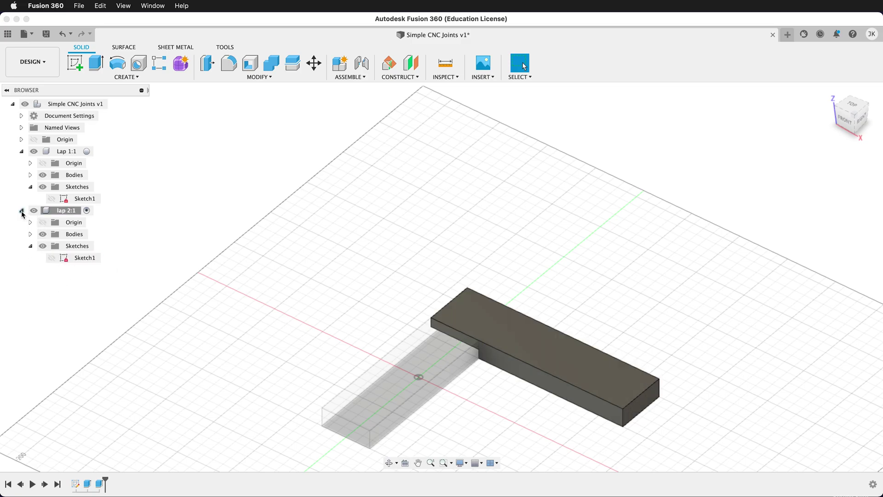
Step: Collapse both lap components in the browser and make the root assembly active
click(21, 210)
click(21, 150)
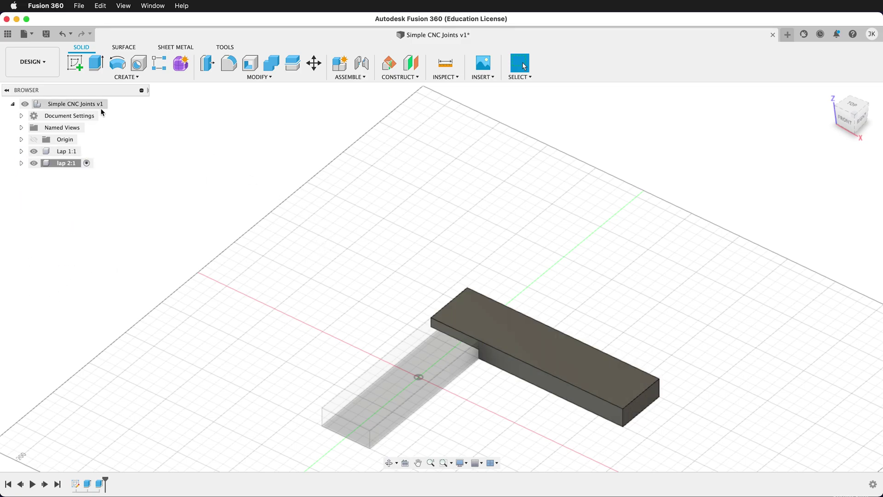
click(113, 105)
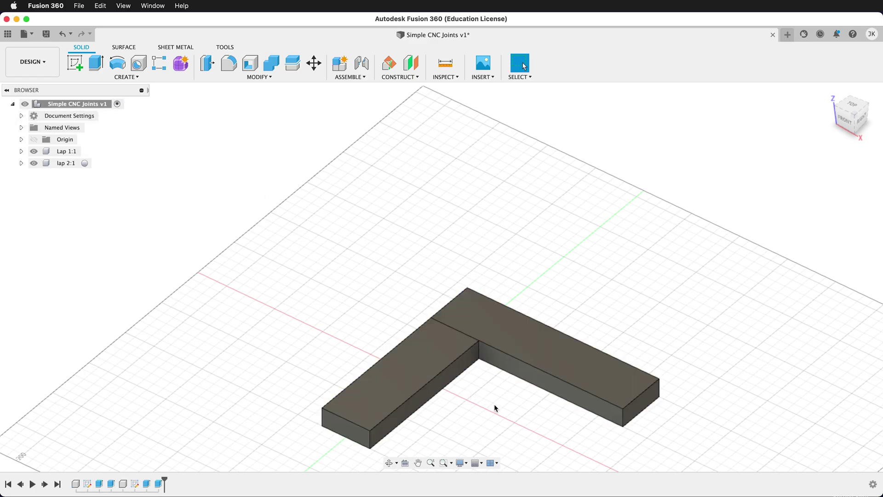
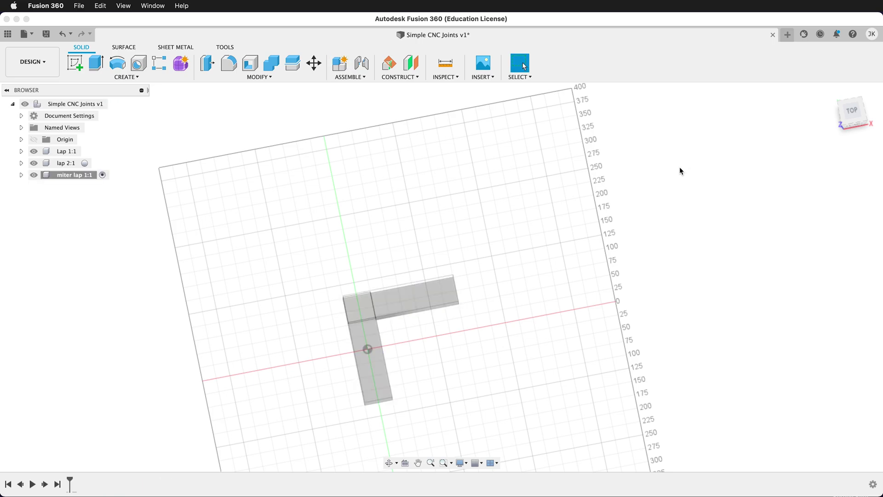
Step: Start a sketch on the horizontal origin plane inside the miter lap 1 component
click(75, 63)
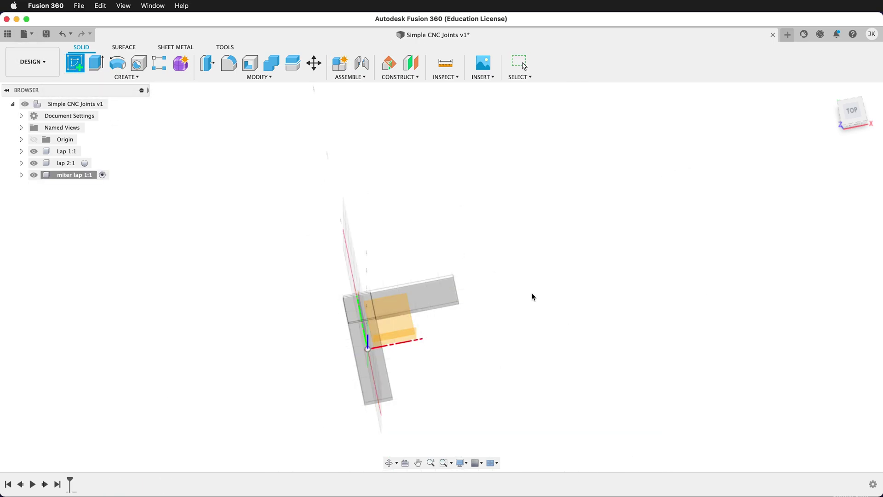
click(423, 340)
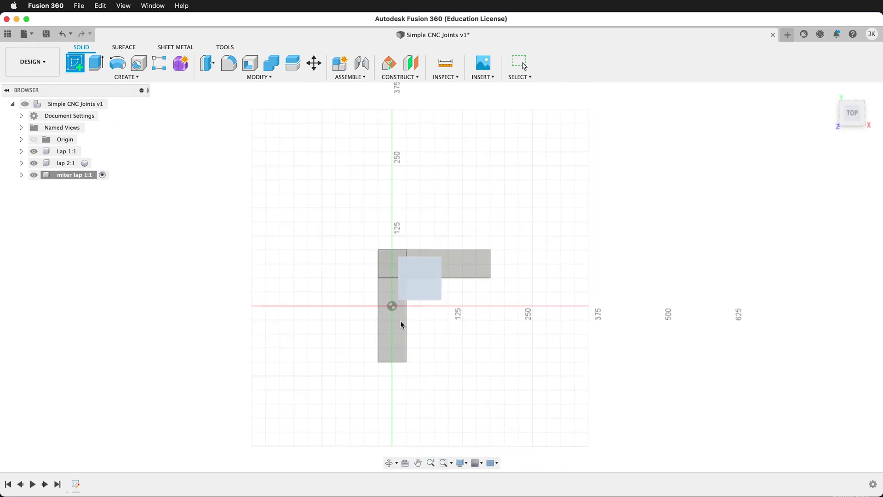
key(r)
click(531, 242)
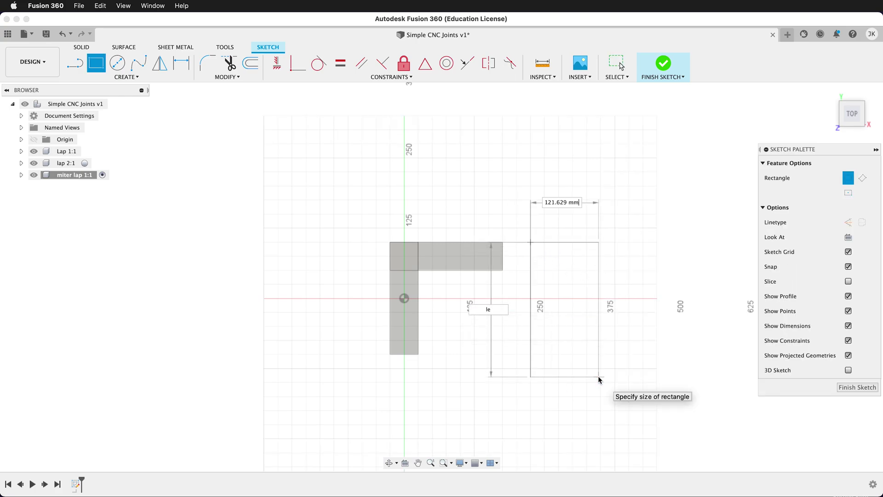
key(Escape)
Step: Sketch a two-point rectangle beside the lap joint on the positive X side, with its vertical side set to length and horizontal side to width
click(117, 77)
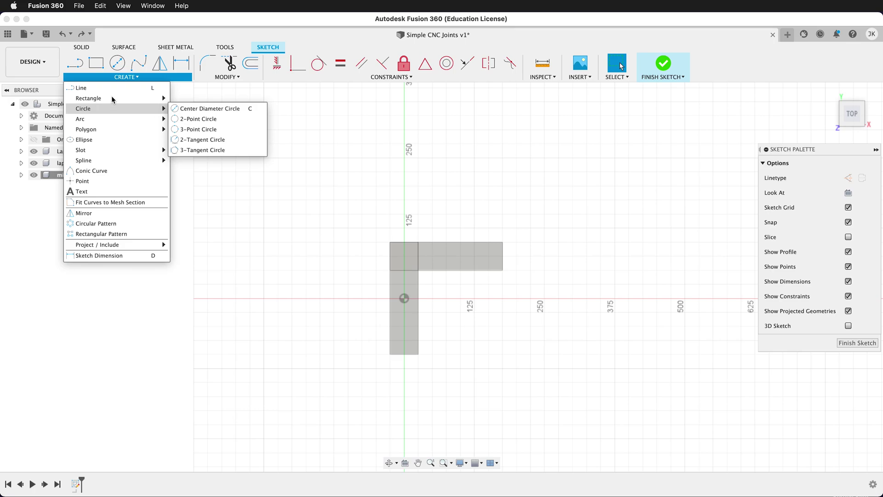
mouse_move(112, 98)
click(202, 97)
click(524, 246)
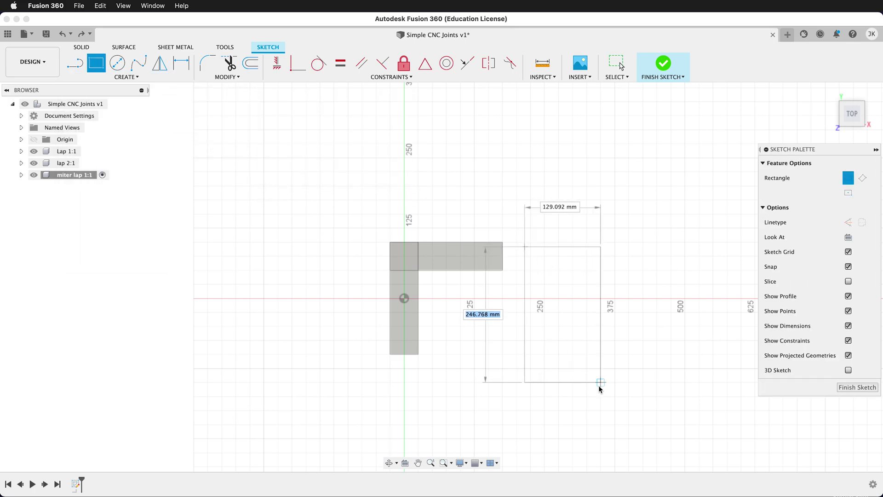
text(length)
key(Tab)
text(width)
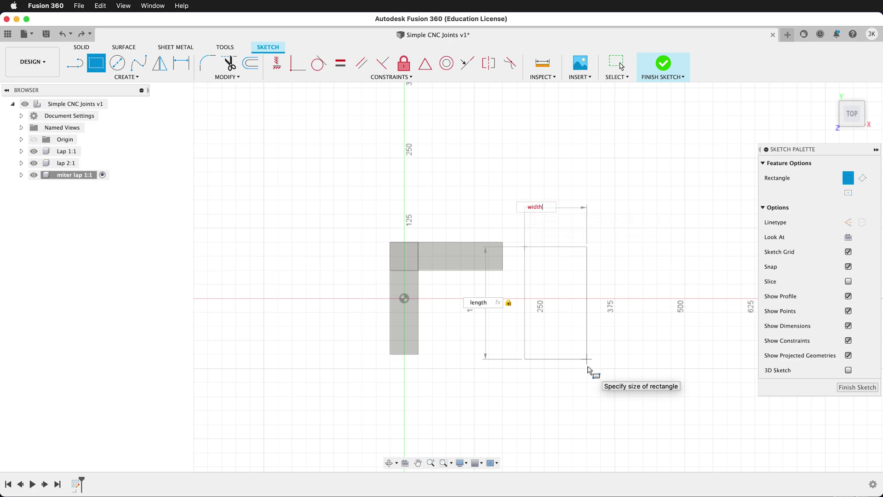
key(Return)
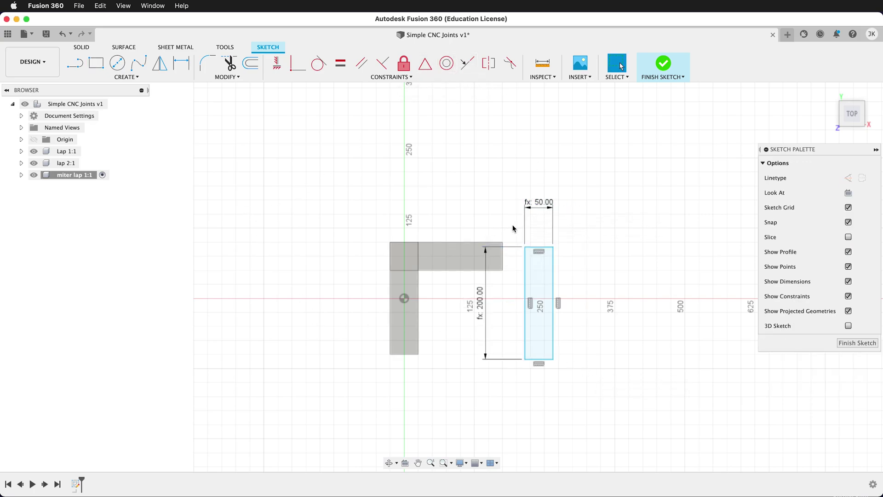
Step: Constrain the new rectangle's upper edge collinear with the lap joint's upper edge
click(467, 65)
click(459, 242)
click(539, 249)
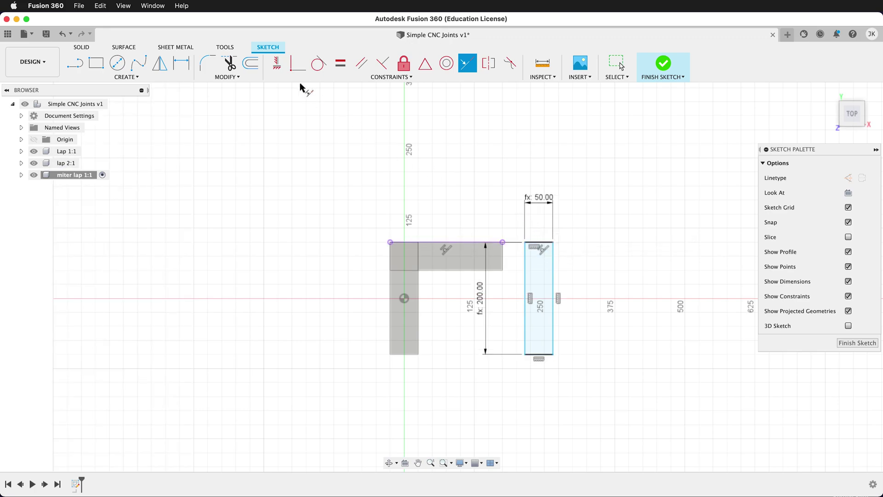
Step: Dimension the rectangle's lower corner nearest the lap joint 200 mm horizontally from the origin
key(d)
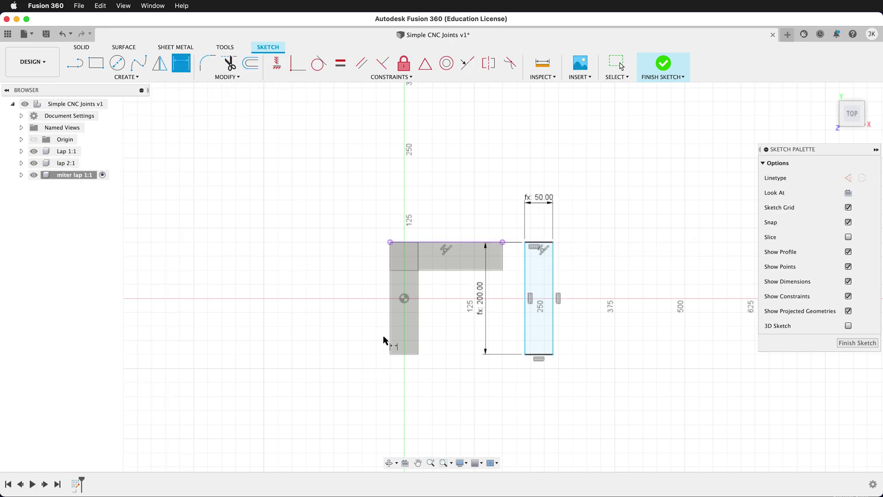
click(404, 298)
click(525, 354)
click(463, 396)
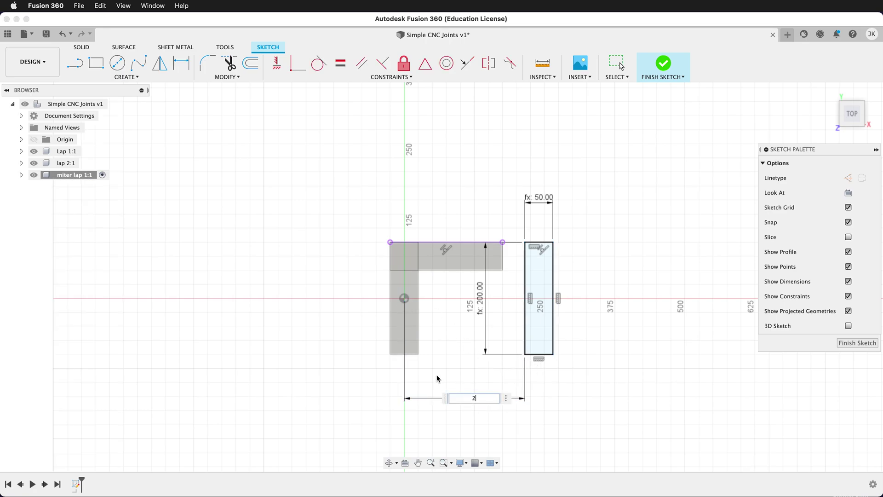
text(200)
key(Return)
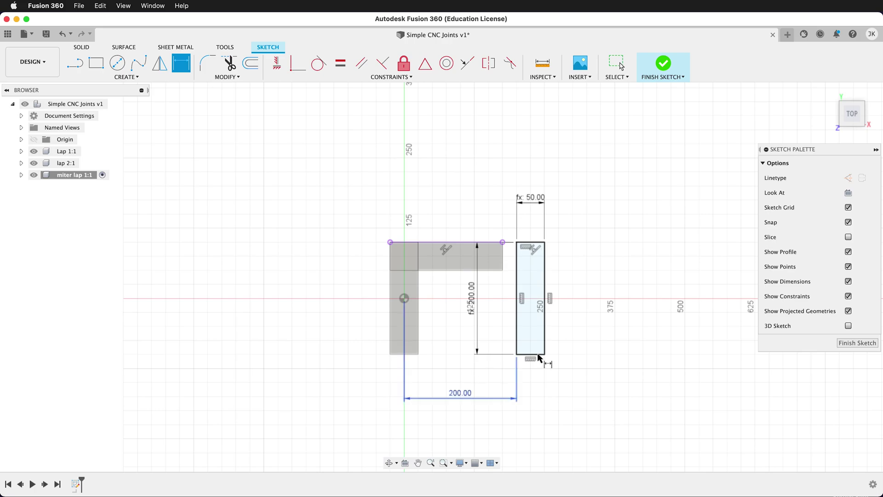
Step: Draw a horizontal line across the rectangle's upper part, continuing diagonally to its upper corner on the lap joint side
scroll(601, 270, up, 5)
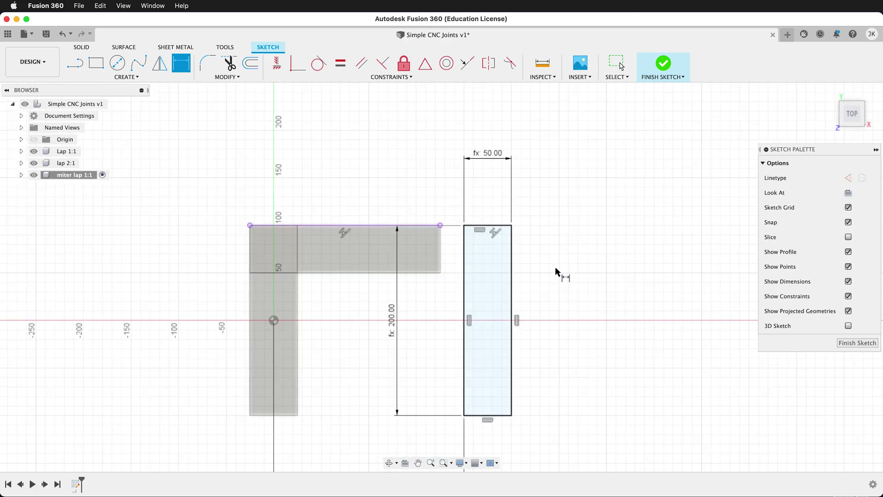
key(l)
click(463, 272)
click(510, 272)
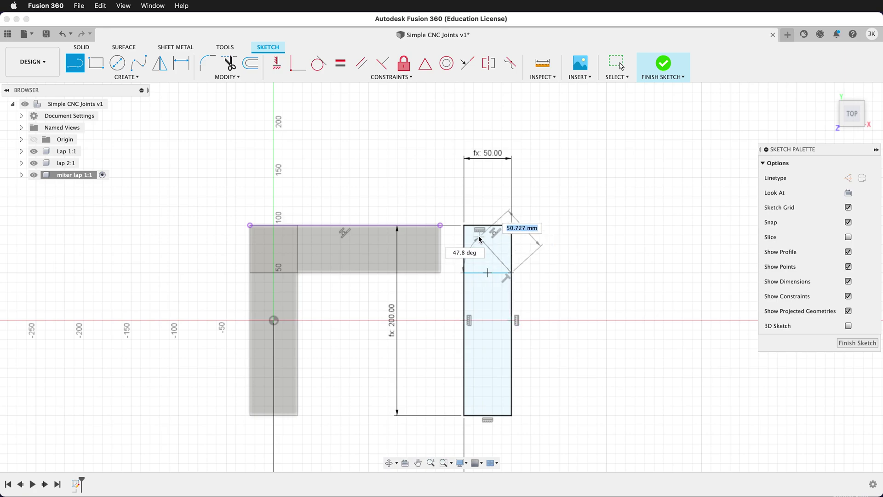
double_click(464, 225)
Step: Dimension the horizontal line's distance from the rectangle's upper edge as width
key(d)
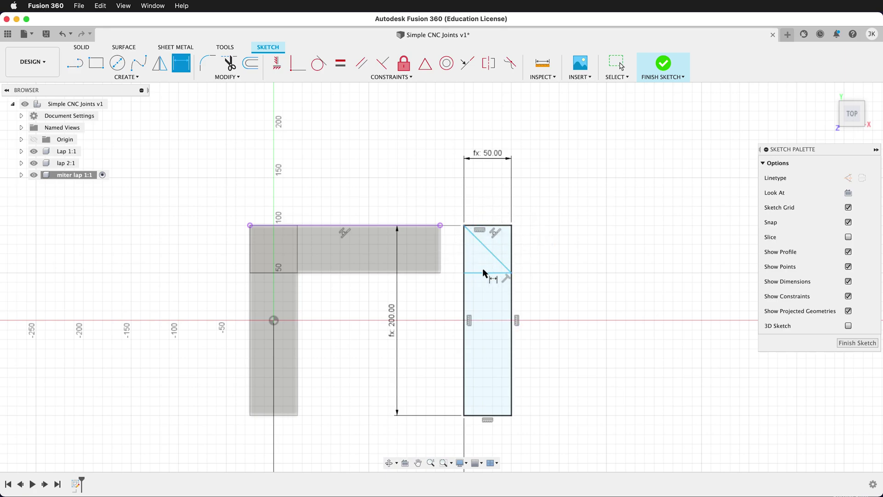
click(484, 225)
click(484, 226)
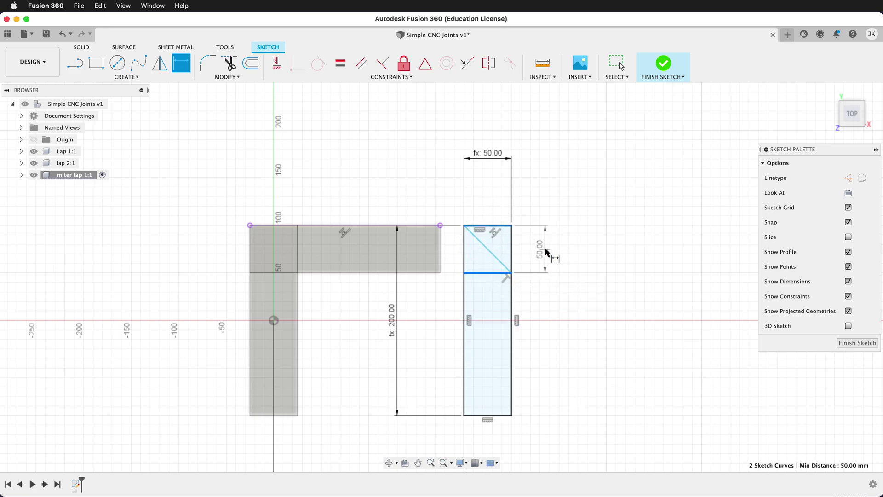
click(542, 247)
text(width)
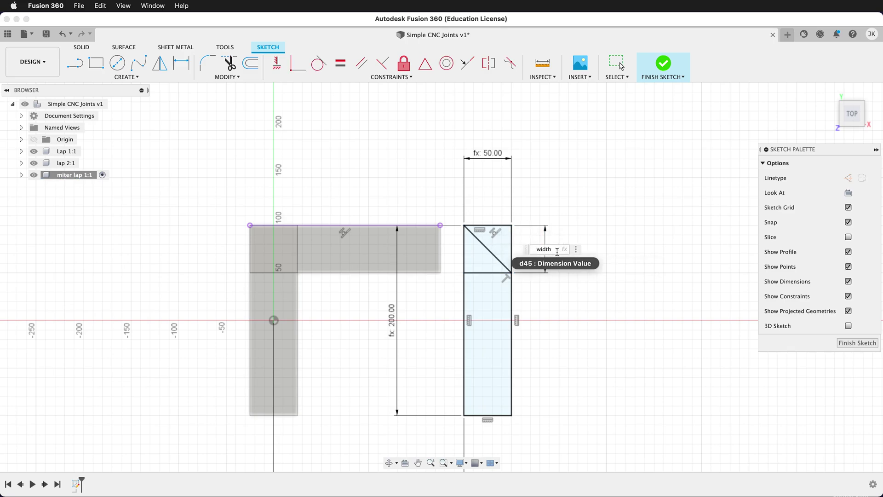
key(Return)
Step: Convert the horizontal dividing line to construction geometry and finish the sketch
click(485, 273)
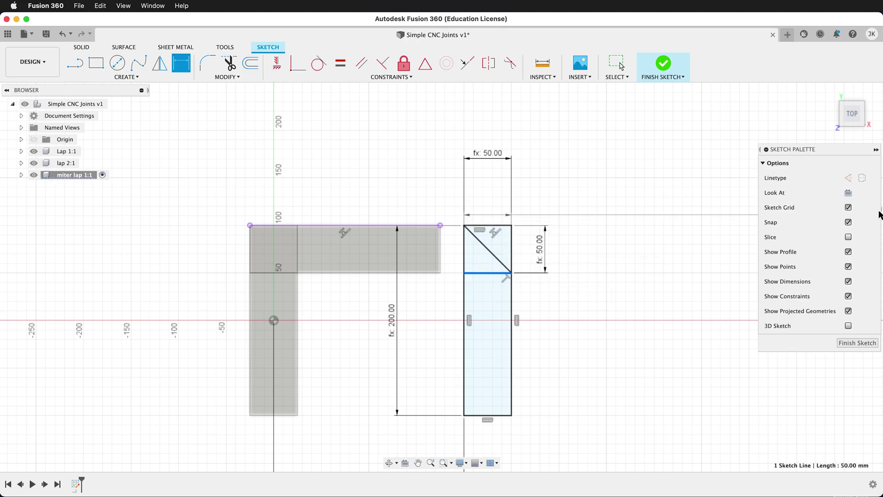
click(850, 178)
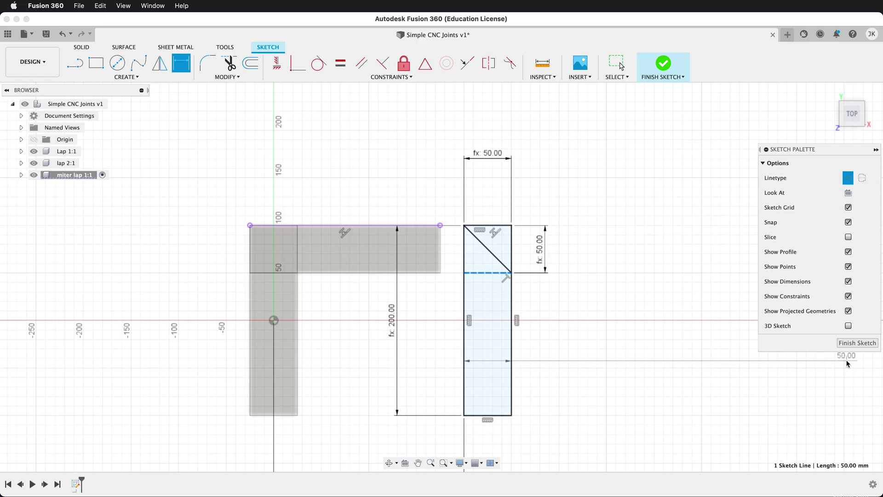
click(850, 344)
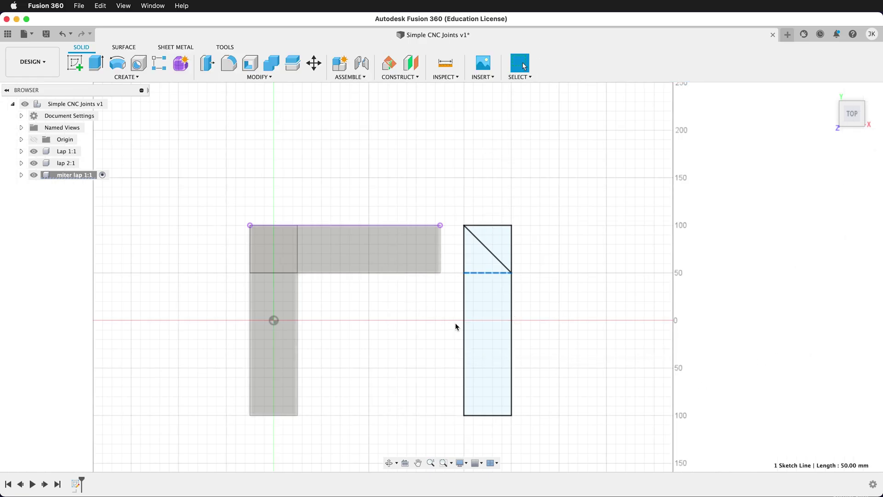
Step: Extrude the large mitered profile upward by ply as a new body
key(e)
click(479, 375)
text(ply)
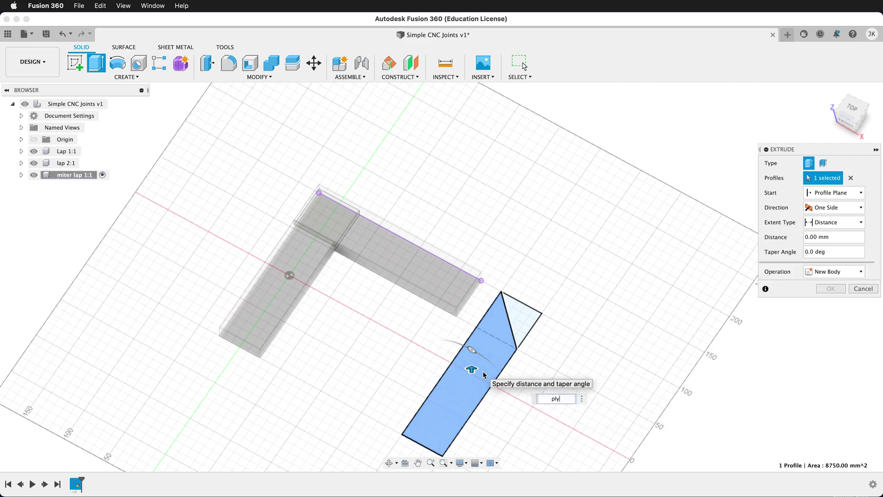
key(Return)
key(Return)
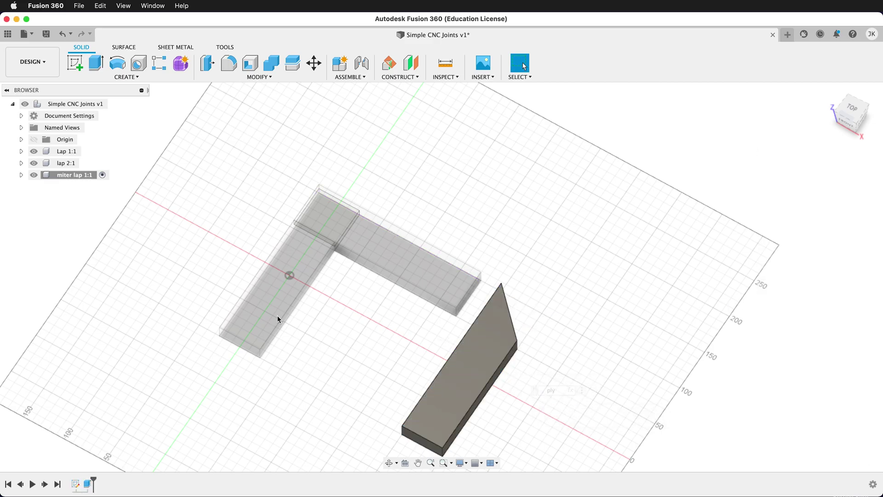
Step: Show miter lap 1's sketch, extrude the triangular corner profile upward as a half-thickness lap, and hide the sketch
click(21, 175)
click(30, 210)
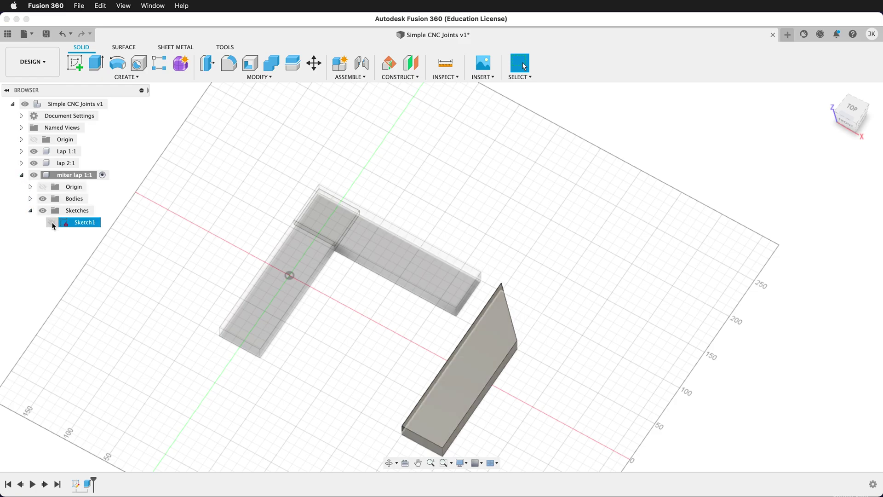
click(523, 326)
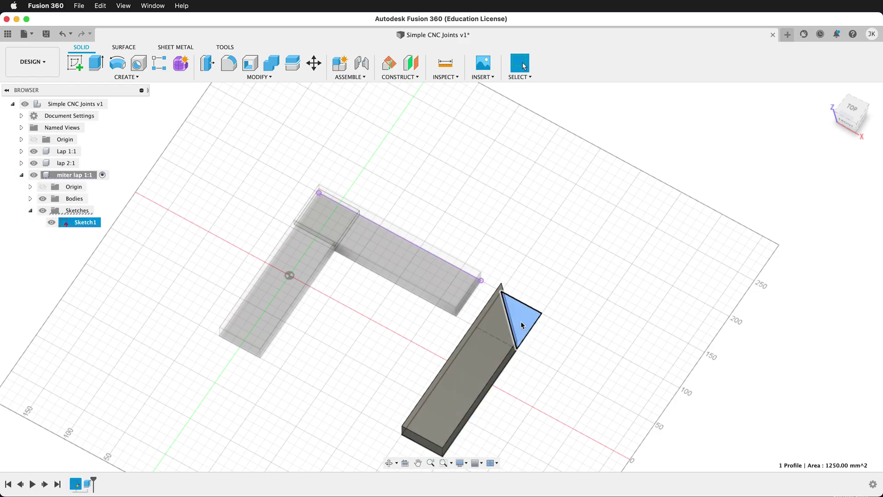
text(eply)
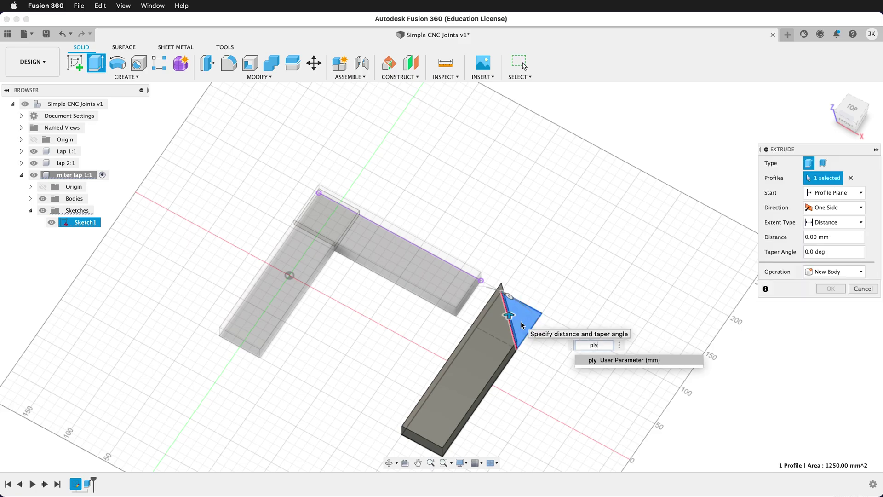
key(Return)
key(Return)
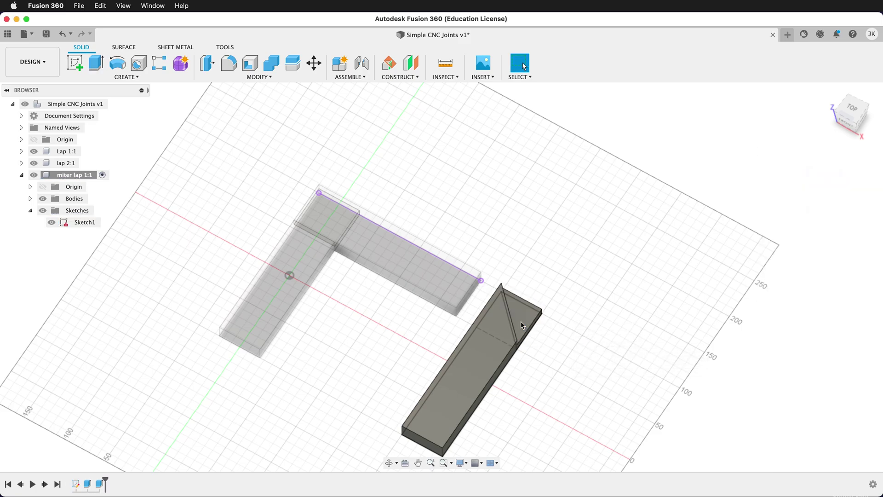
click(52, 222)
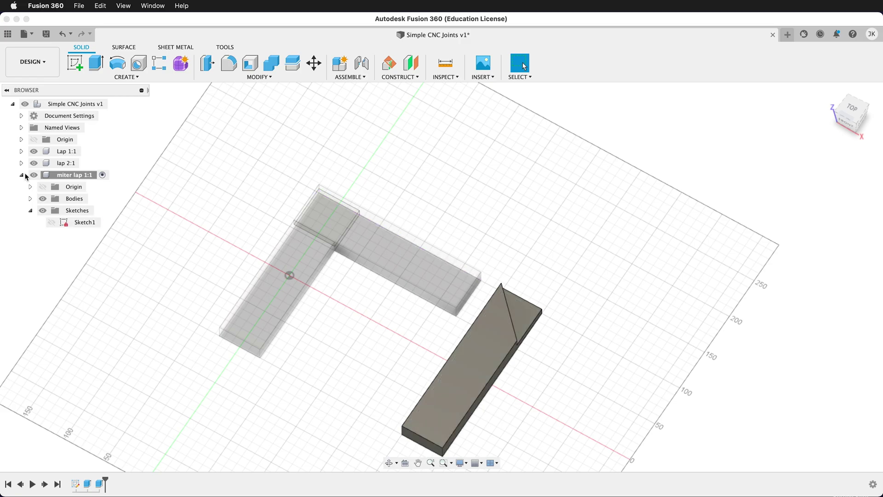
Step: Create an active internal component named miter lap 2 under the root assembly
click(21, 175)
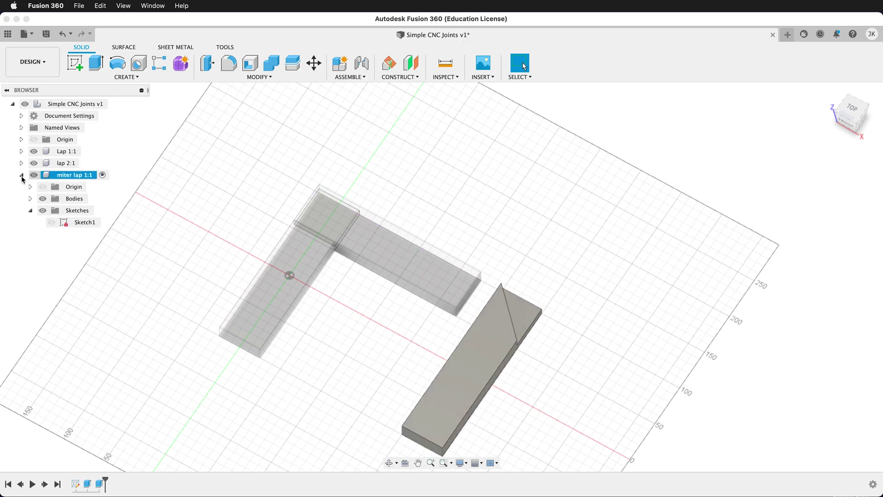
right_click(50, 104)
click(69, 122)
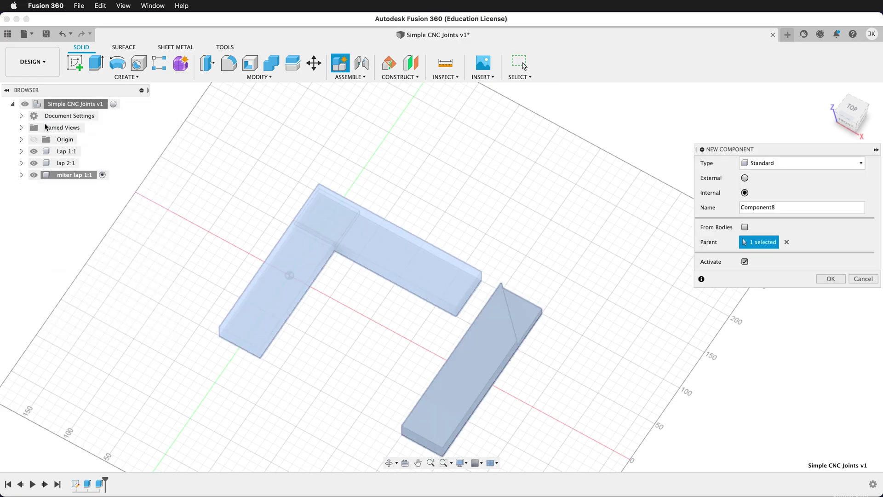
double_click(748, 207)
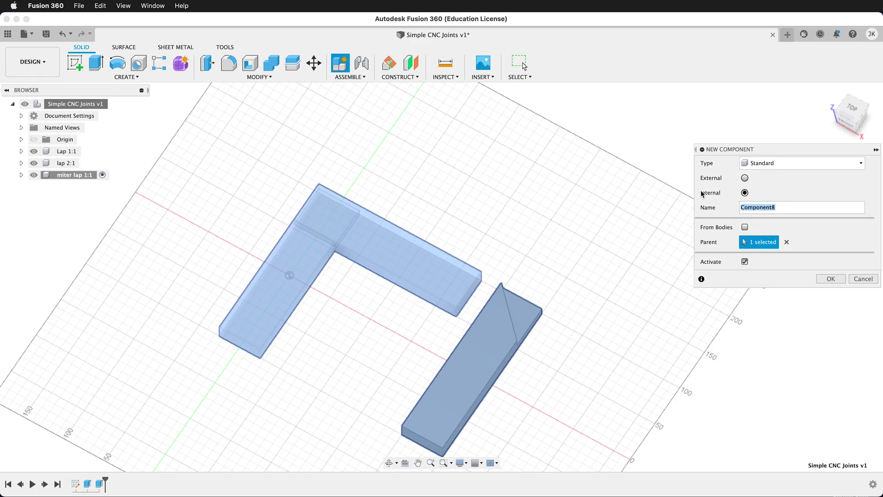
text(miter lap 2)
key(Return)
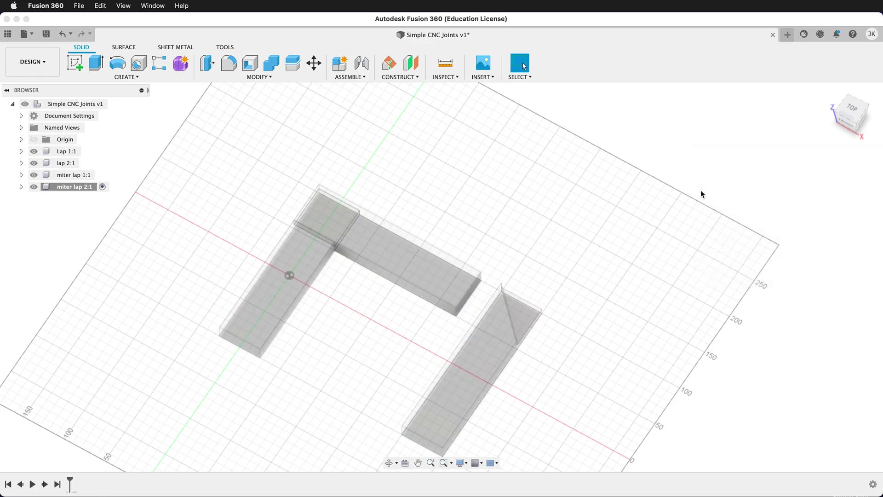
Step: Start a sketch on miter lap 1's lower triangular face and project that face's outline
click(74, 63)
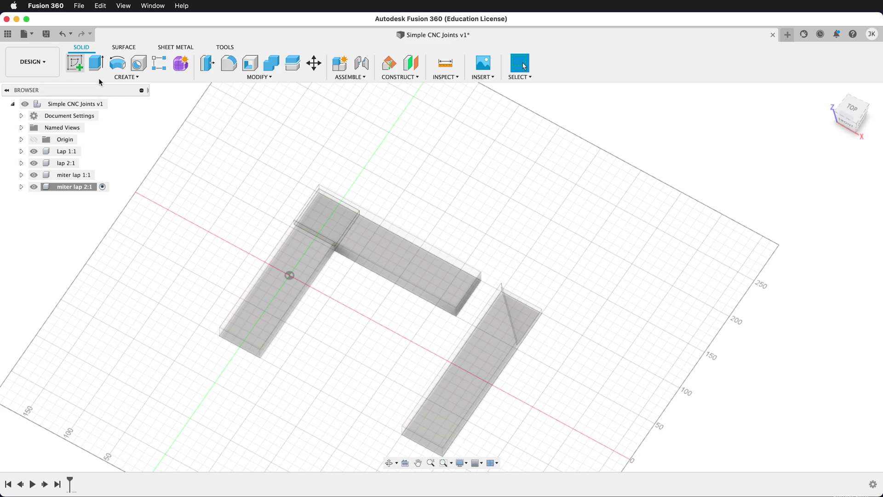
click(529, 314)
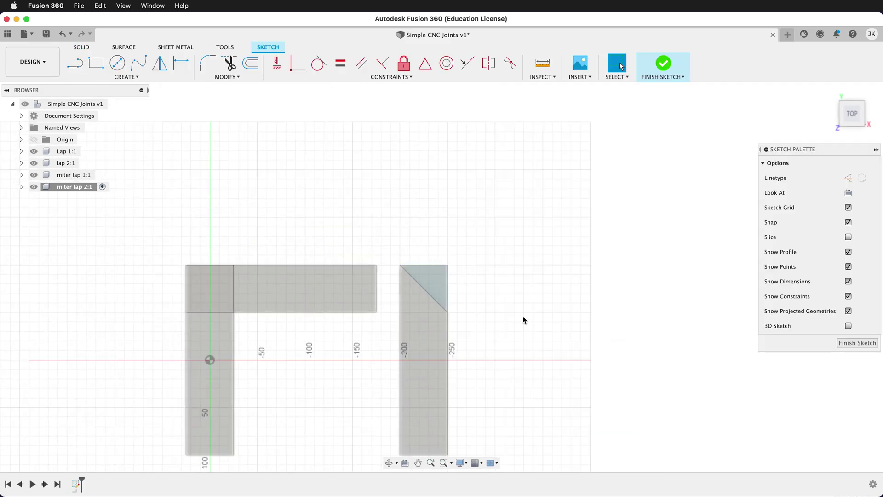
key(p)
click(439, 283)
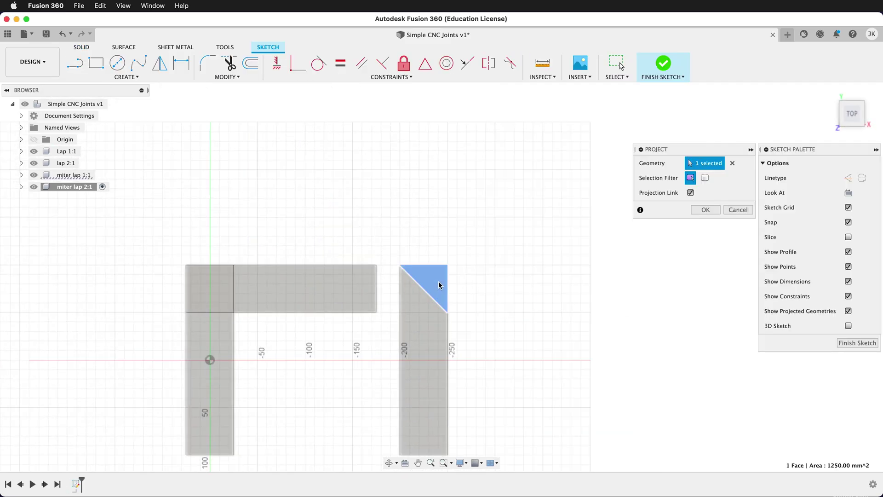
click(701, 210)
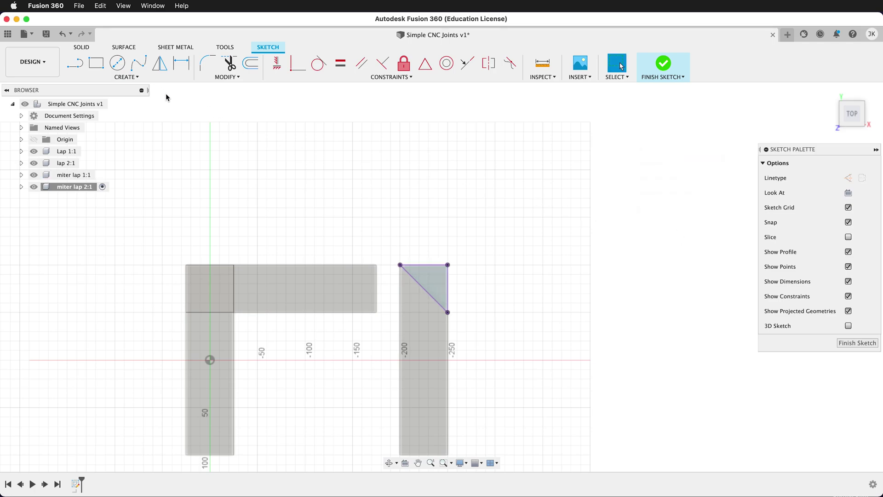
Step: Sketch a two-point rectangle from the miter's outer tip along positive X, width high and length long, and finish the sketch
key(r)
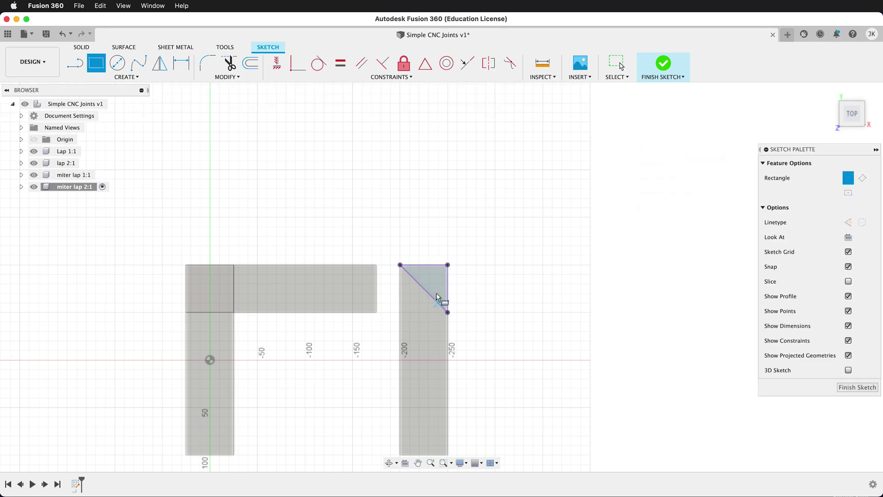
click(400, 265)
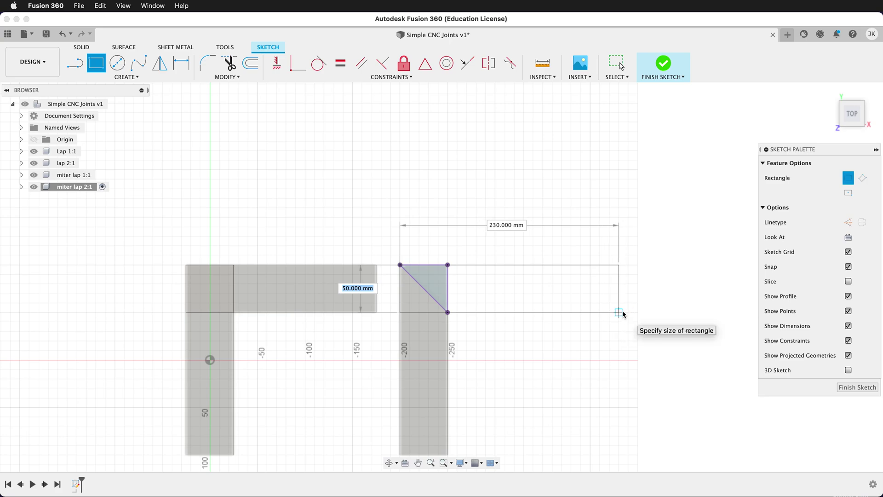
text(width)
key(Return)
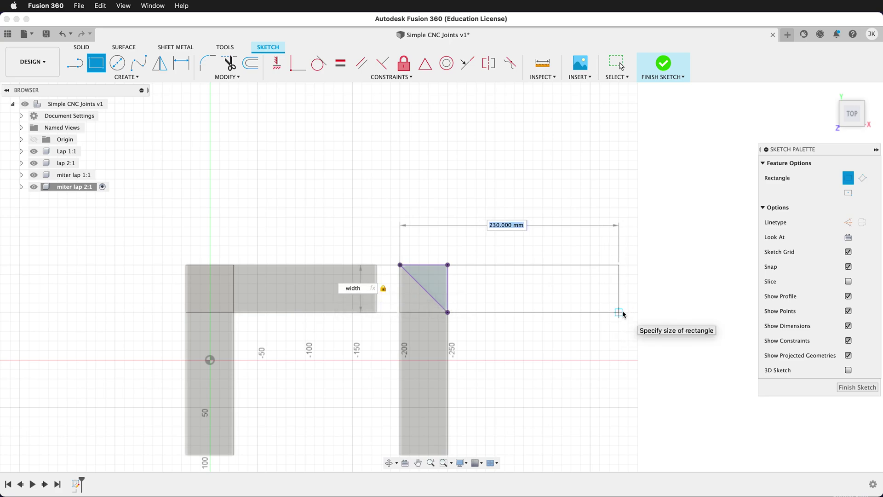
text(len)
key(Return)
key(Return)
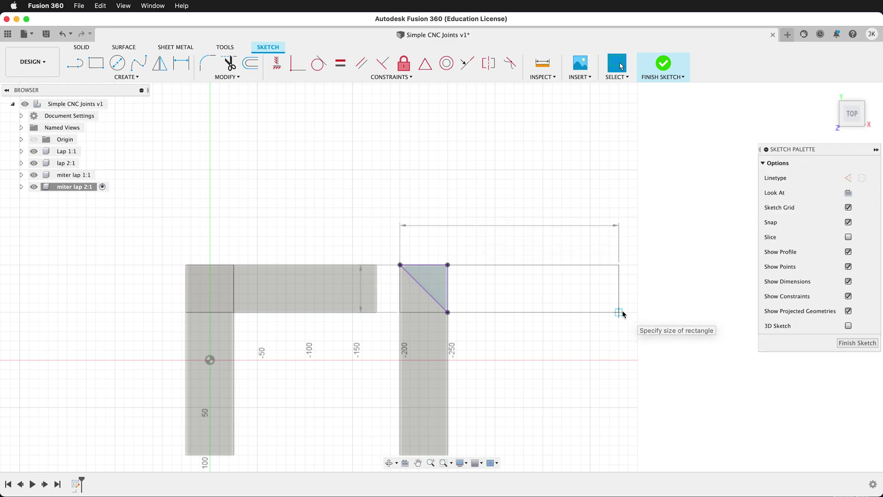
click(854, 343)
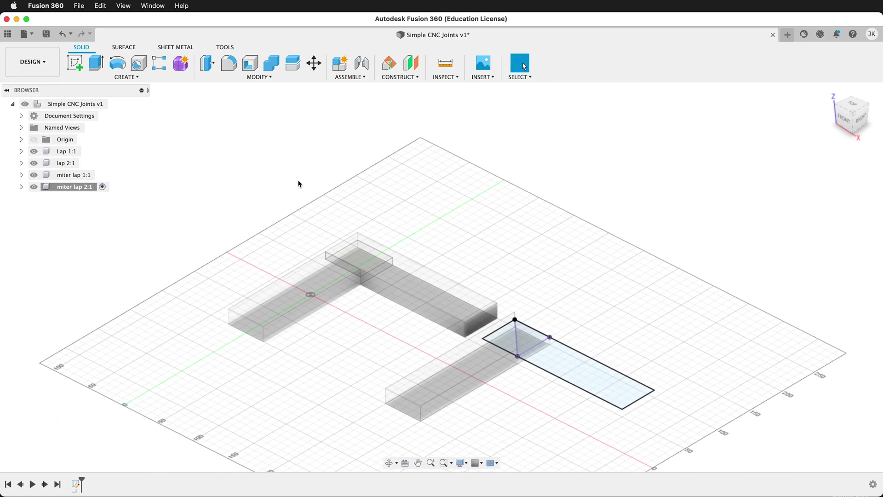
Step: Extrude the rectangle's portion outside the overlap symmetrically about the sketch plane as a new body with total thickness ply
click(96, 63)
click(602, 391)
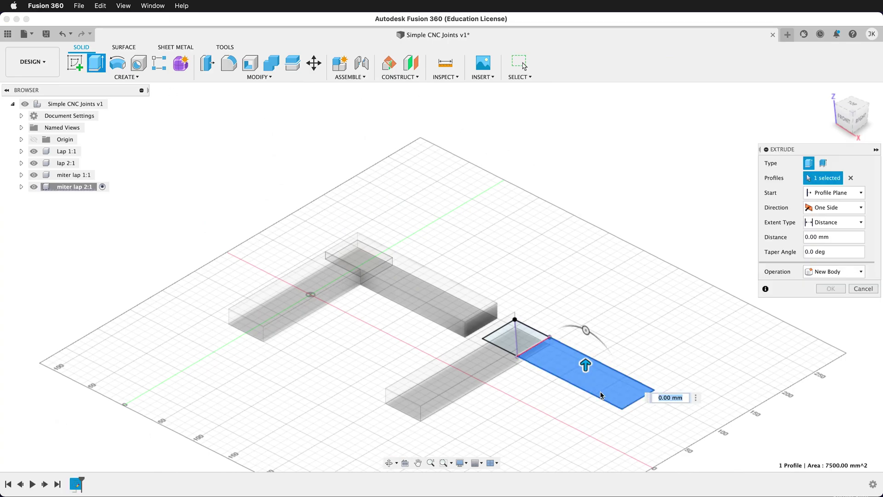
click(832, 207)
click(829, 242)
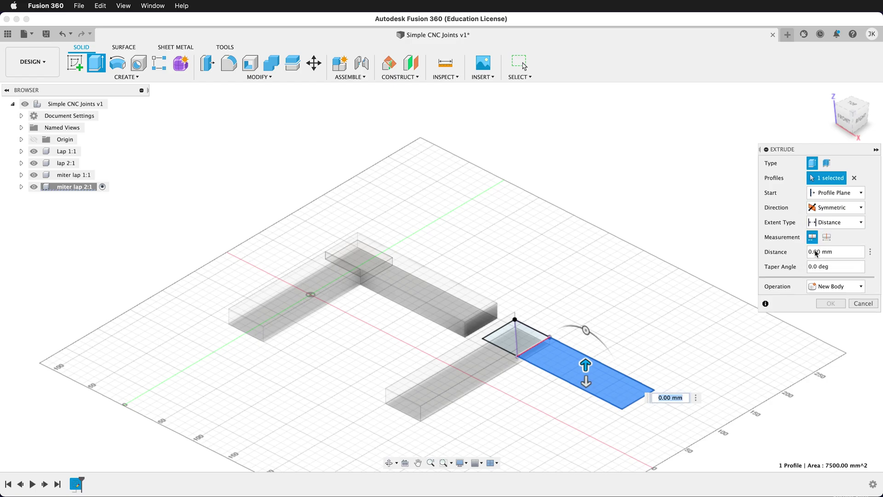
text(ply)
key(Return)
key(Return)
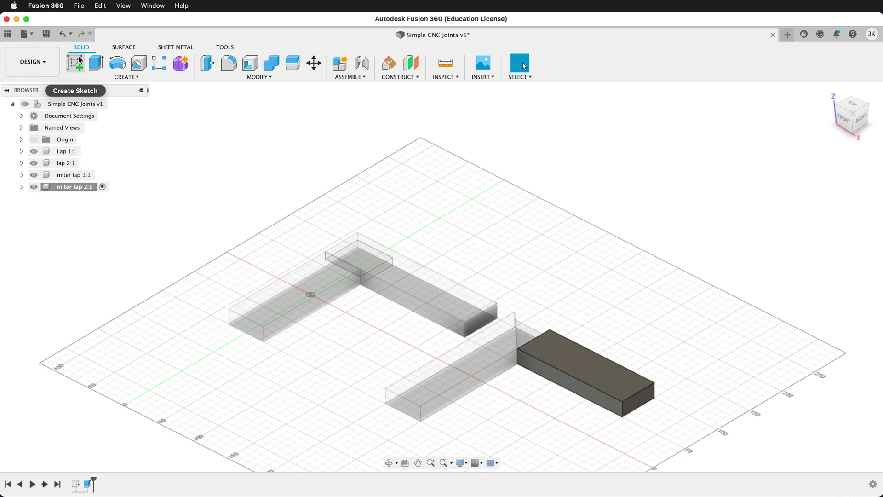
Step: Extrude miter lap 1's exposed triangular lap face upward, flush with the miter lap 2 board's top, to complete its mitered end
click(96, 62)
shift+middle_drag(605, 276, 605, 292)
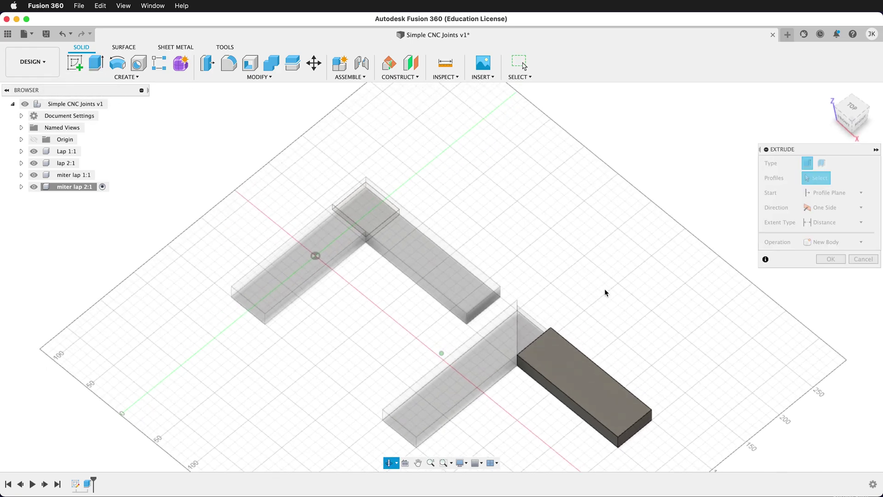
click(533, 336)
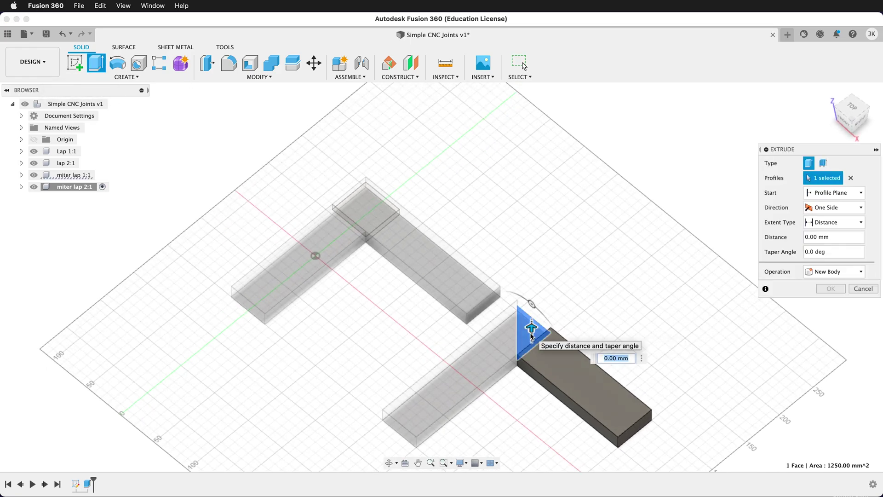
text(ply)
key(Return)
key(Return)
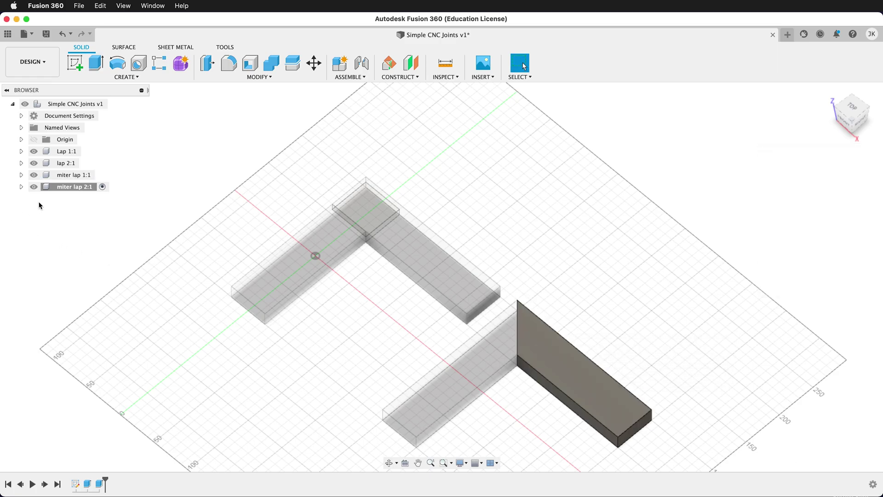
Step: Create an active internal component named t lap 1 under the root assembly
shift+middle_drag(229, 175, 587, 311)
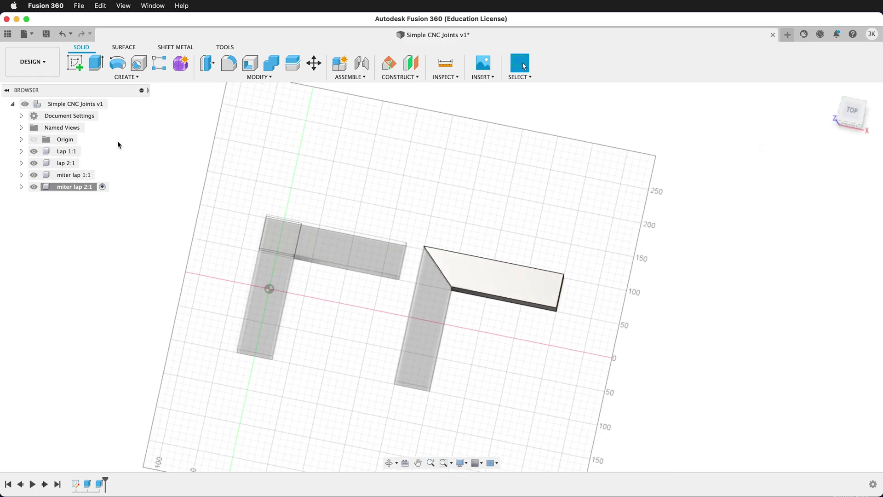
shift+middle_drag(400, 144, 394, 205)
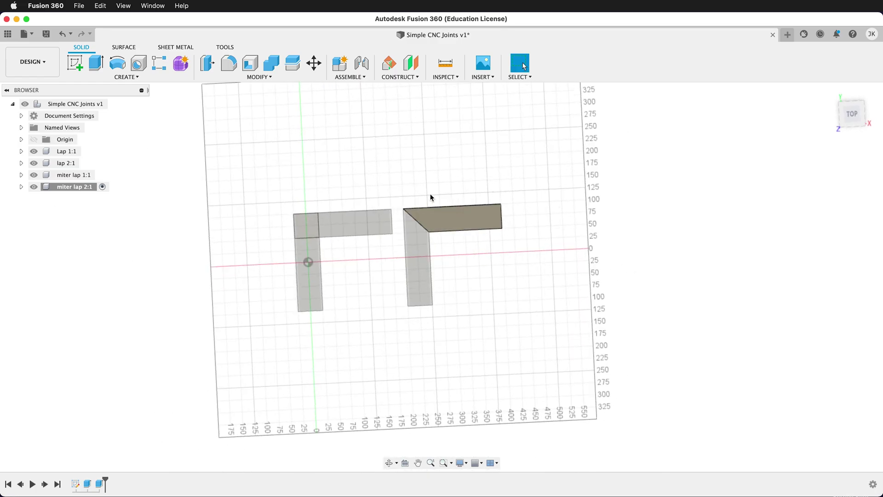
right_click(77, 109)
click(111, 127)
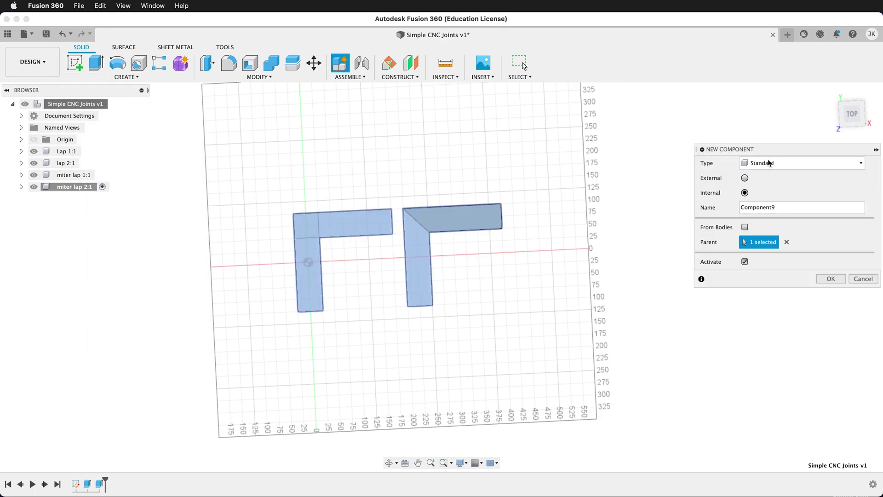
drag(796, 207, 719, 202)
key(Return)
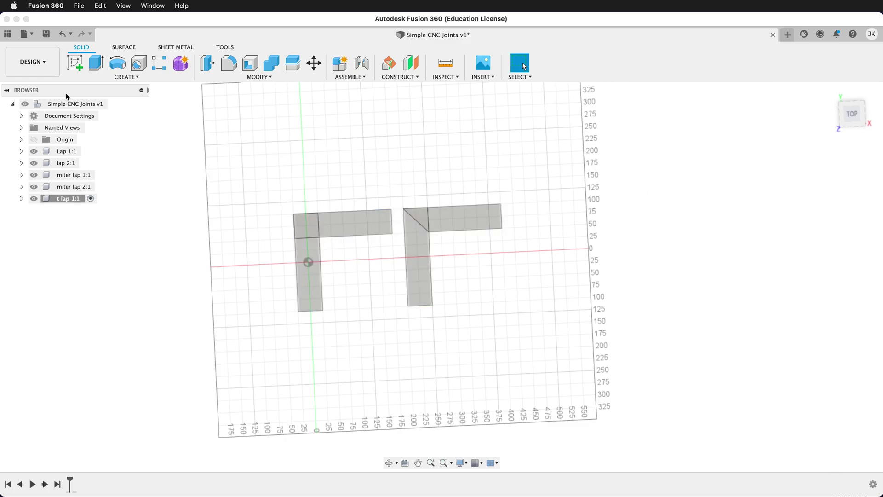
Step: Start a sketch on the horizontal plane and draw an upright two-point rectangle beyond miter lap 2, length high and width wide
click(74, 63)
key(r)
click(599, 239)
text(len)
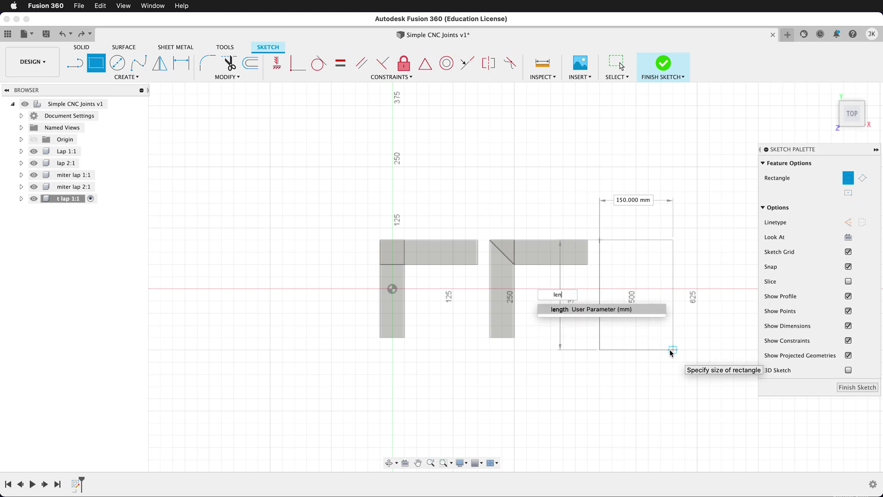
text(t)
key(BackSpace)
text(gth)
key(Return)
text(width)
key(Return)
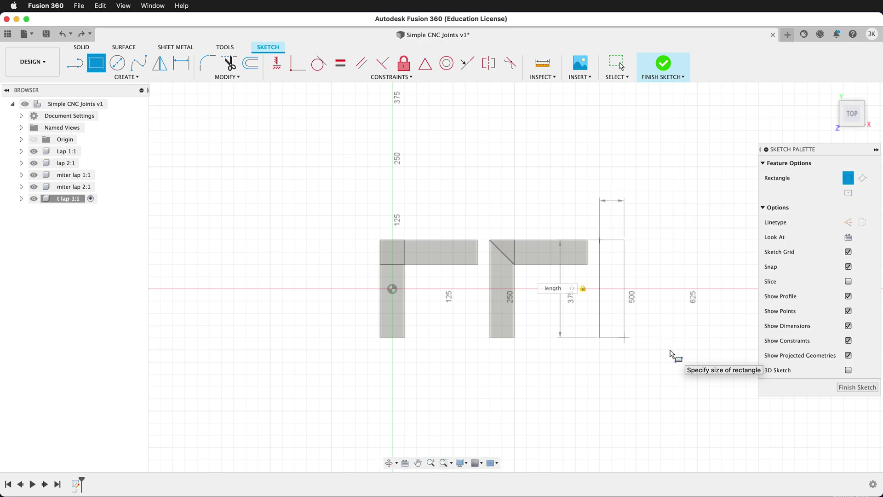
key(Escape)
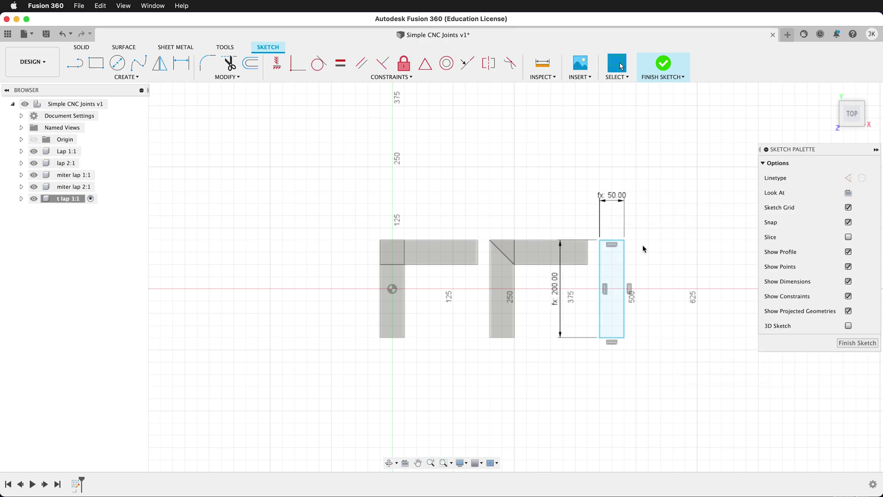
Step: Make the rectangle's upper edge collinear with miter lap 2's outer edge and dimension its near lower corner 425 mm horizontally from the origin
click(468, 63)
click(546, 240)
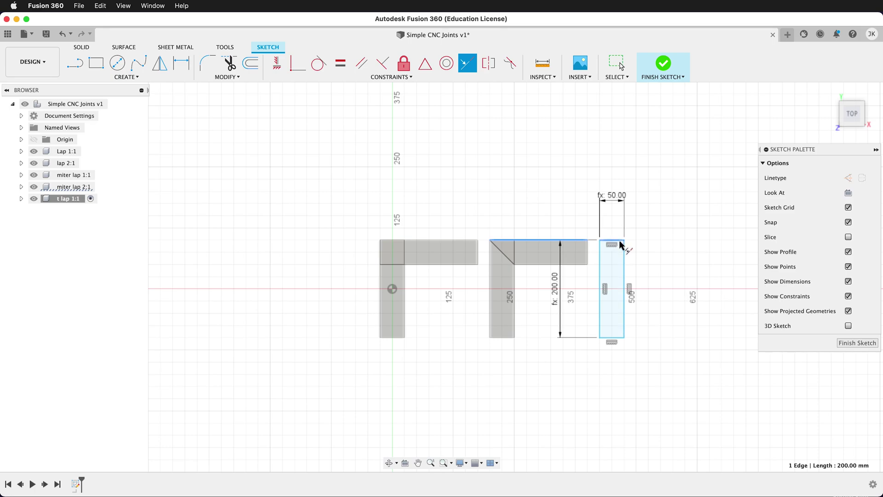
click(621, 244)
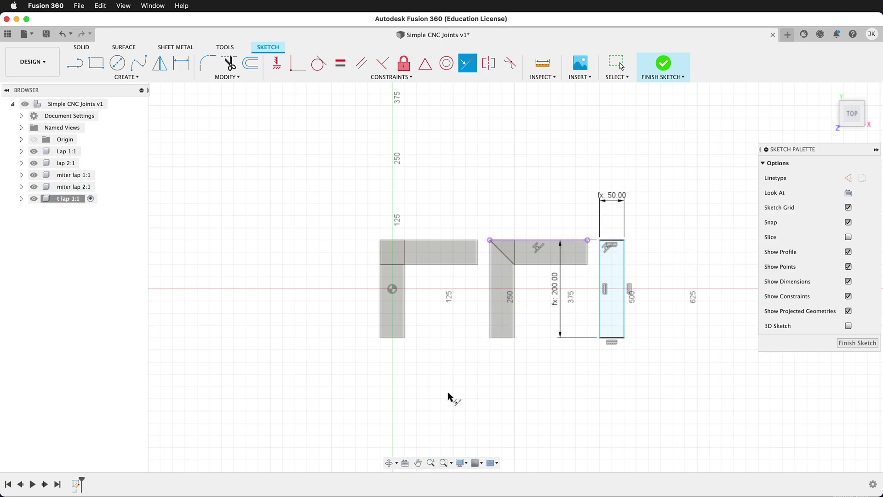
key(d)
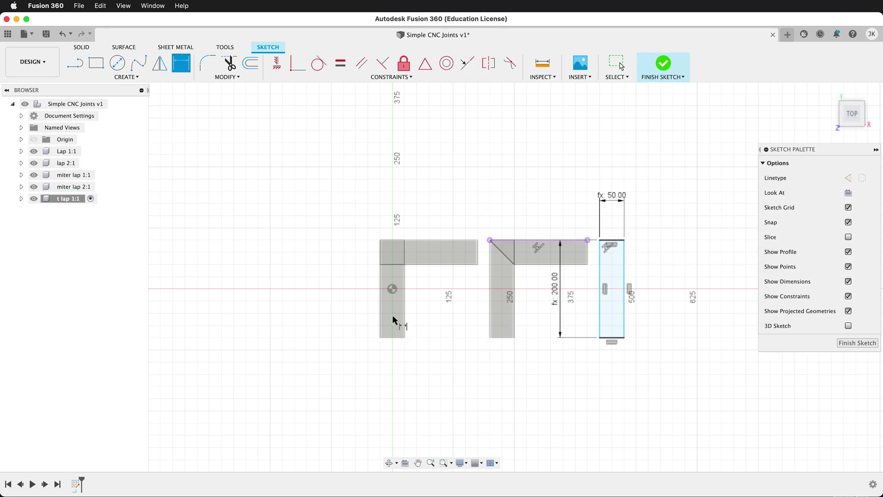
click(391, 289)
click(600, 338)
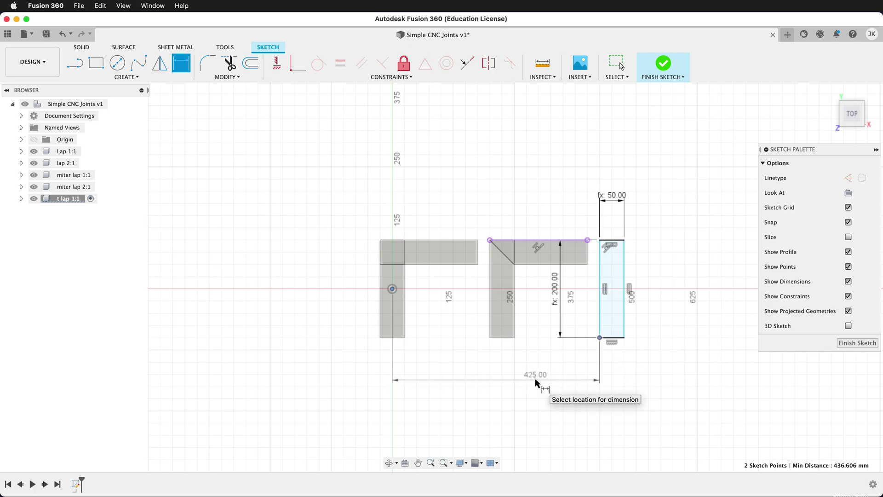
click(506, 384)
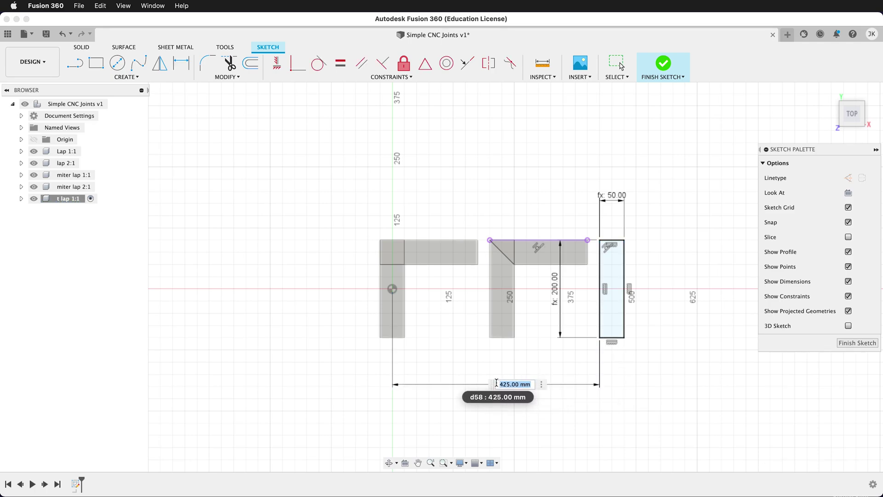
key(Return)
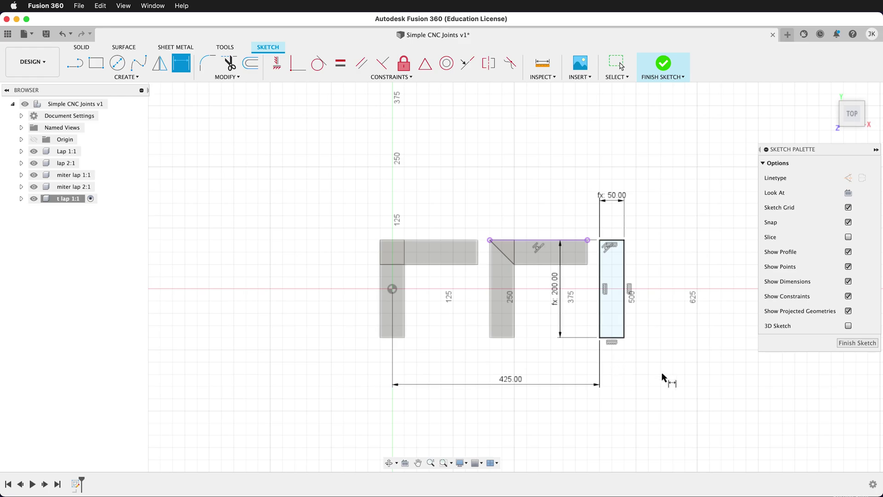
Step: Sketch a second rectangle spanning the board's full width near its middle, about 49 mm high
scroll(711, 286, up, 3)
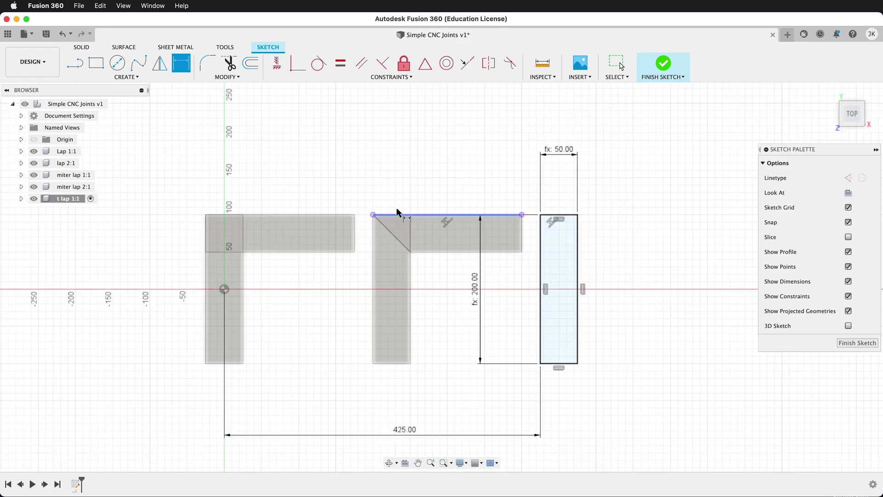
click(100, 61)
scroll(621, 324, up, 2)
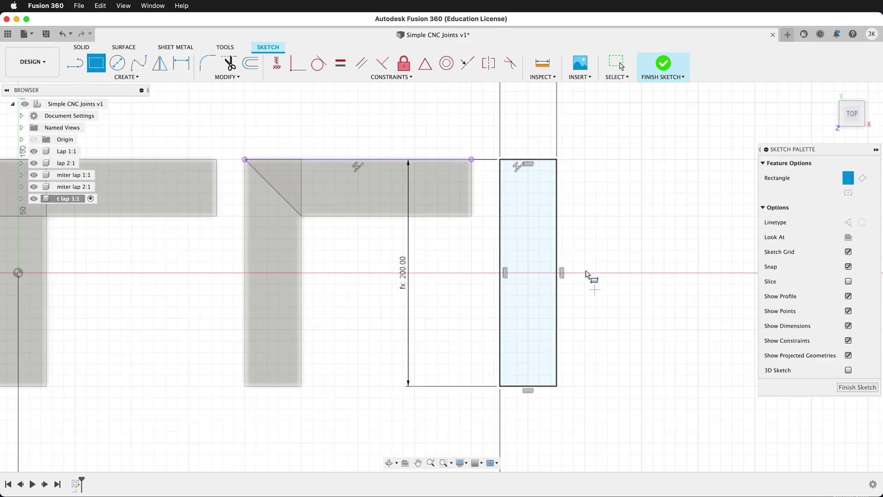
click(500, 244)
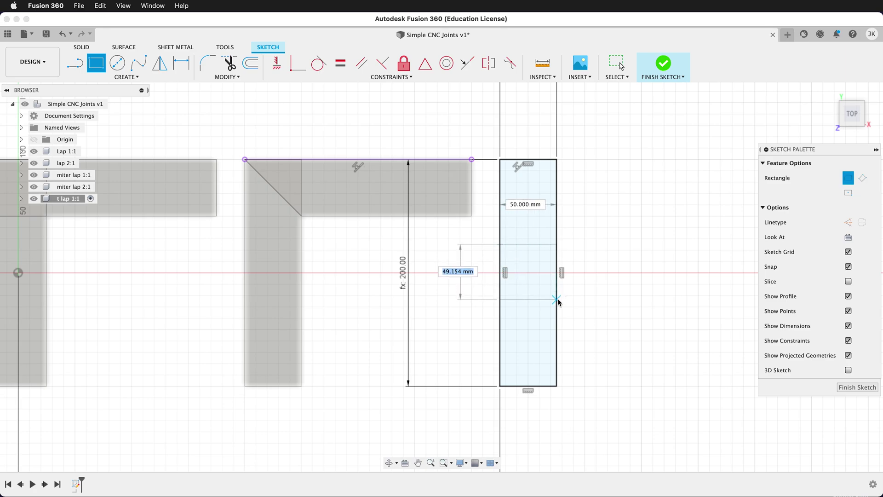
click(557, 300)
Step: Dimension the spacing between the middle rectangle's upper and lower edges as width
key(d)
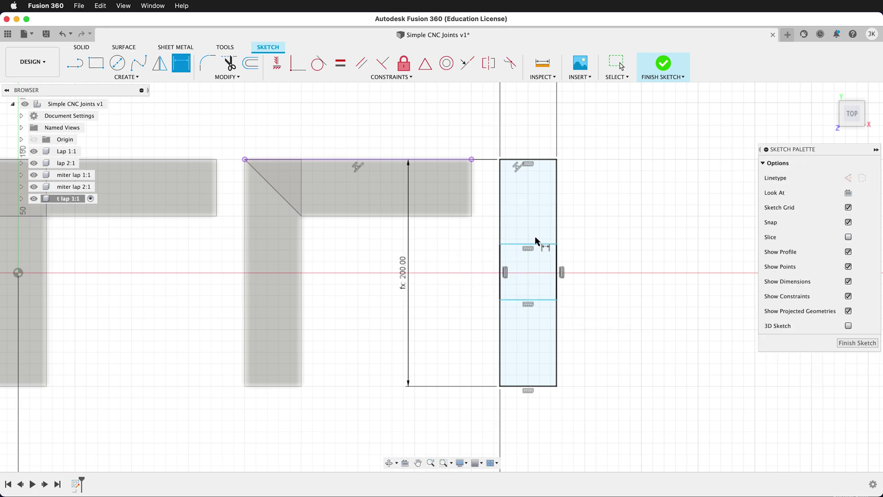
click(535, 247)
click(554, 300)
click(591, 273)
text(width)
key(Return)
key(Return)
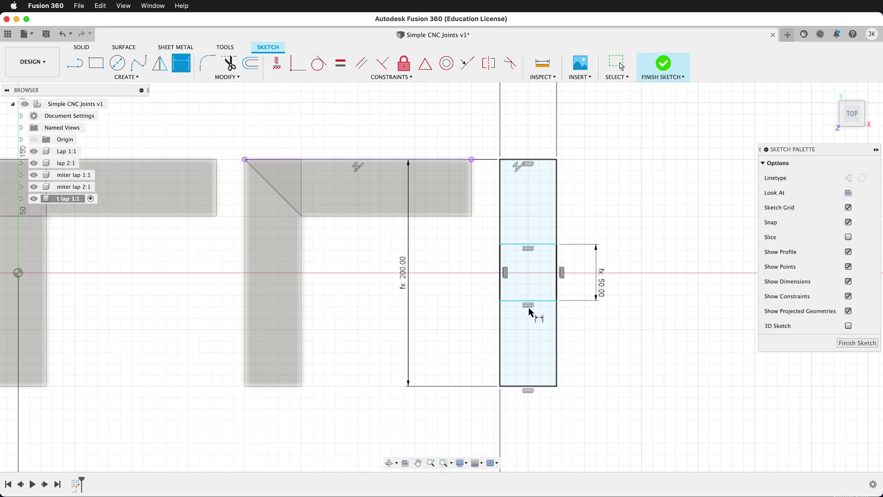
Step: Dimension the middle rectangle's lower edge from the board's lower end as (length-width)/2 and finish the sketch
click(547, 302)
click(546, 386)
click(589, 351)
text((le)
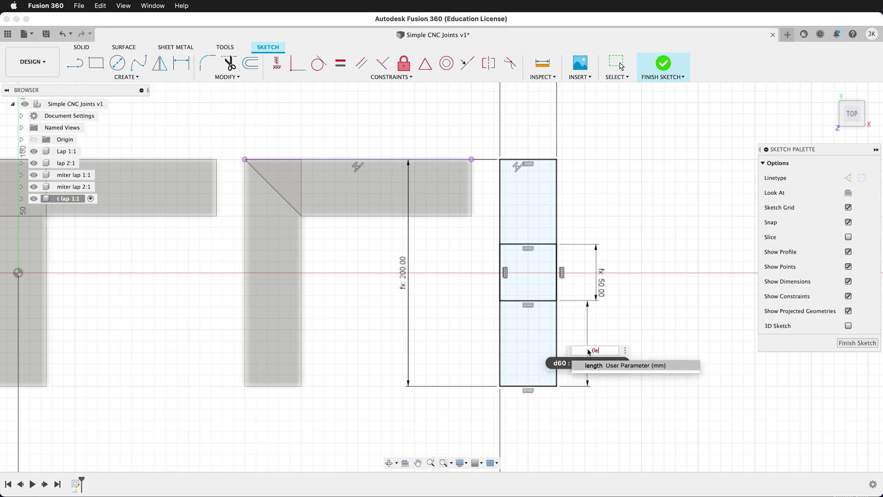
key(Tab)
text(-)
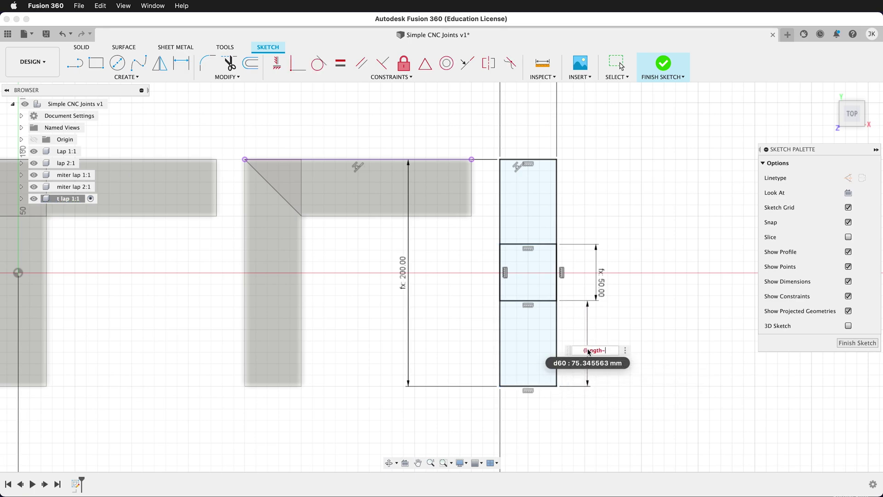
text(w)
key(Tab)
text()/2)
key(Return)
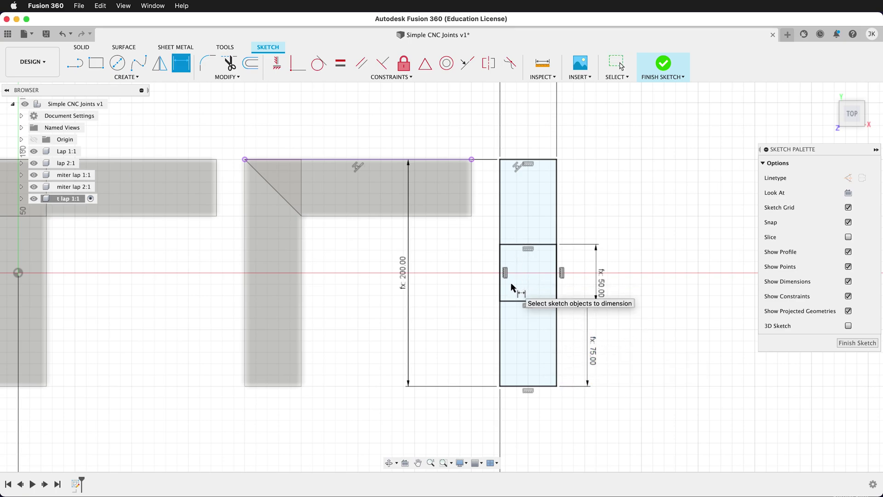
click(849, 343)
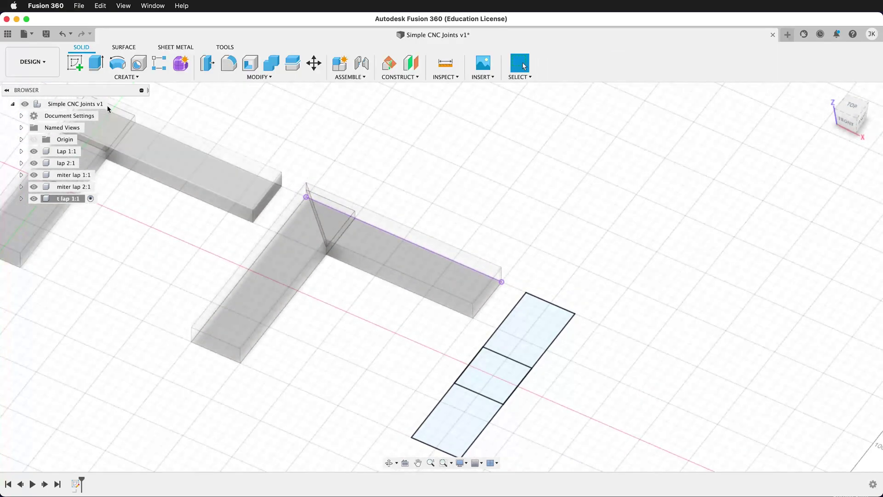
Step: Extrude the board's two end profiles upward by ply as new bodies
key(e)
click(481, 414)
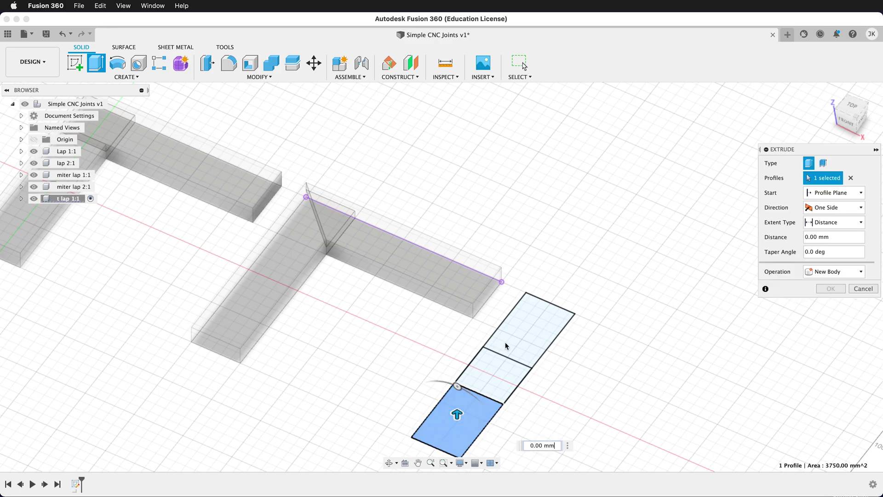
click(523, 329)
text(ply)
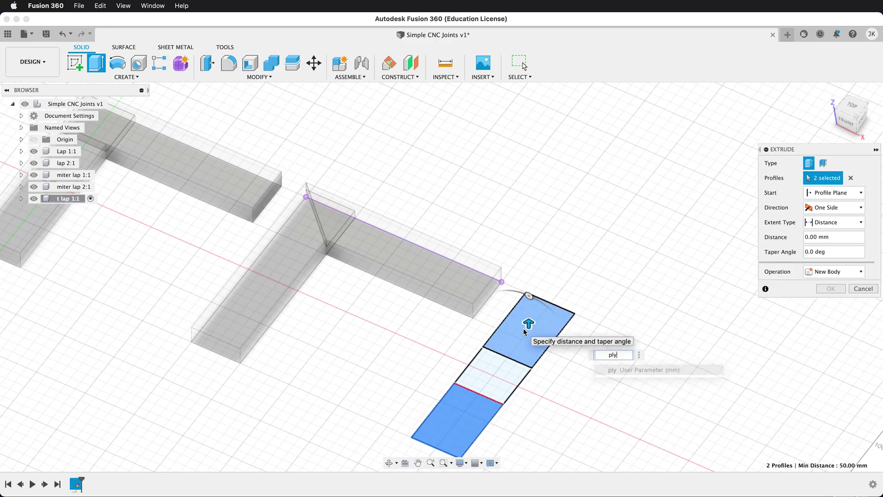
key(Return)
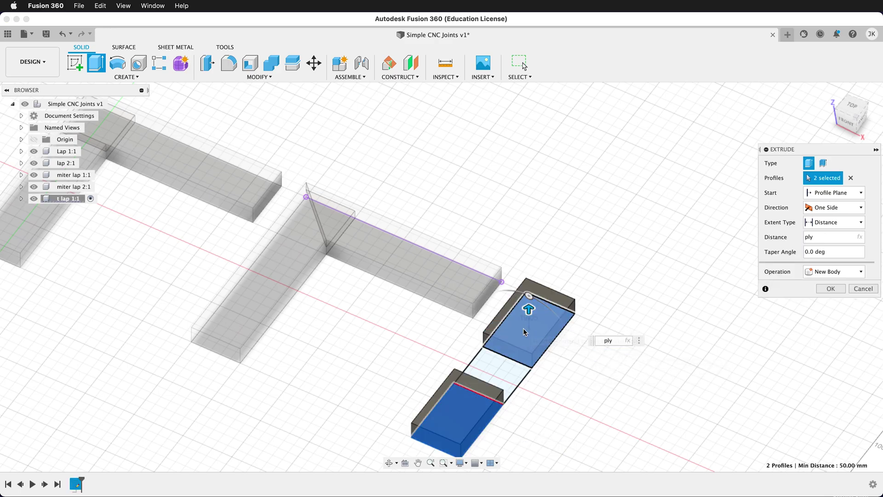
click(823, 288)
Step: Redisplay t lap 1's sketch, extrude its middle profile to half the ply thickness to connect the end blocks, and hide the sketch again
click(21, 198)
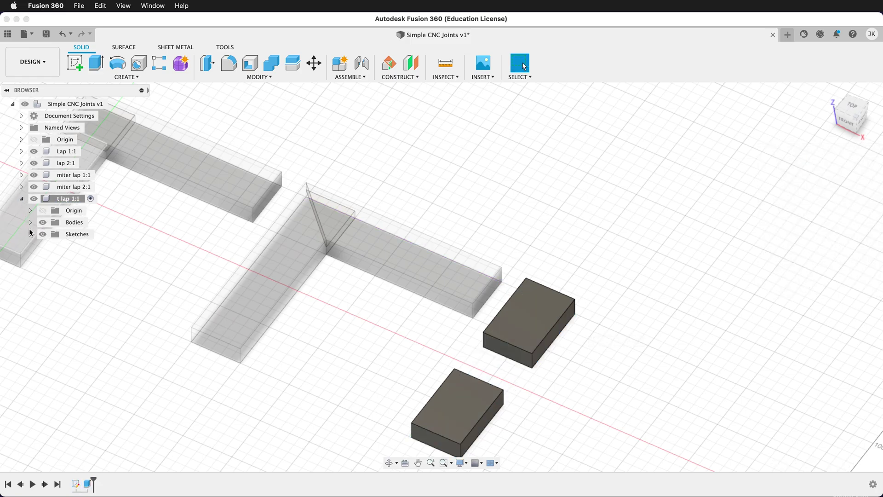
click(31, 234)
click(51, 246)
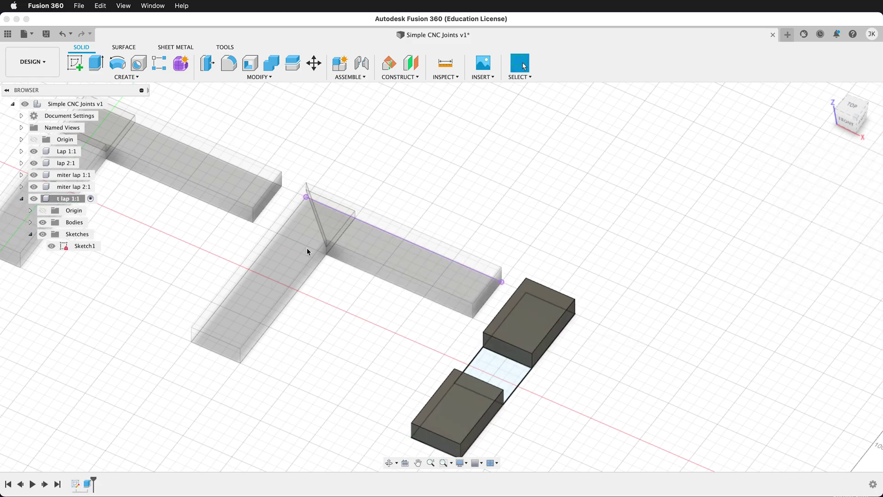
key(e)
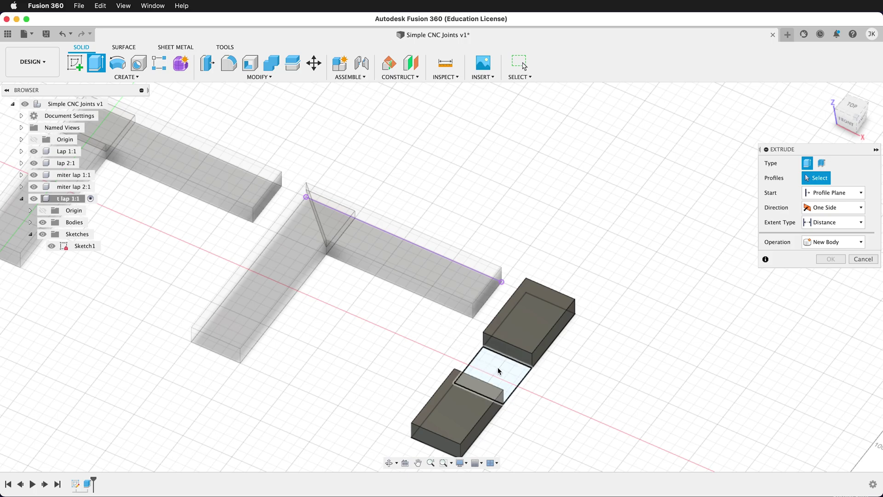
click(492, 368)
text(y)
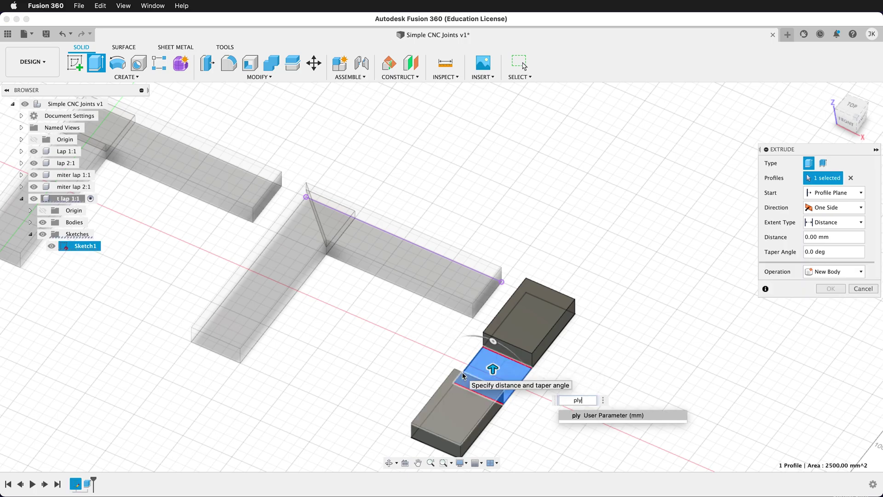
key(Return)
key(Return)
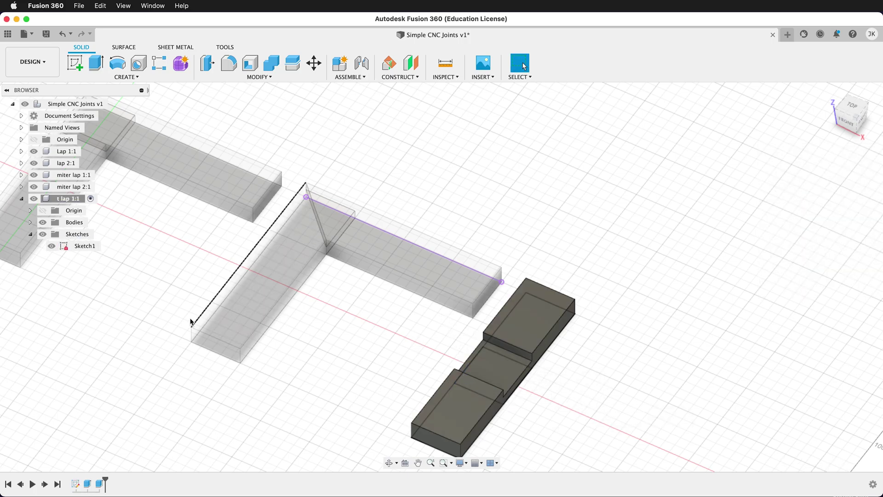
click(51, 249)
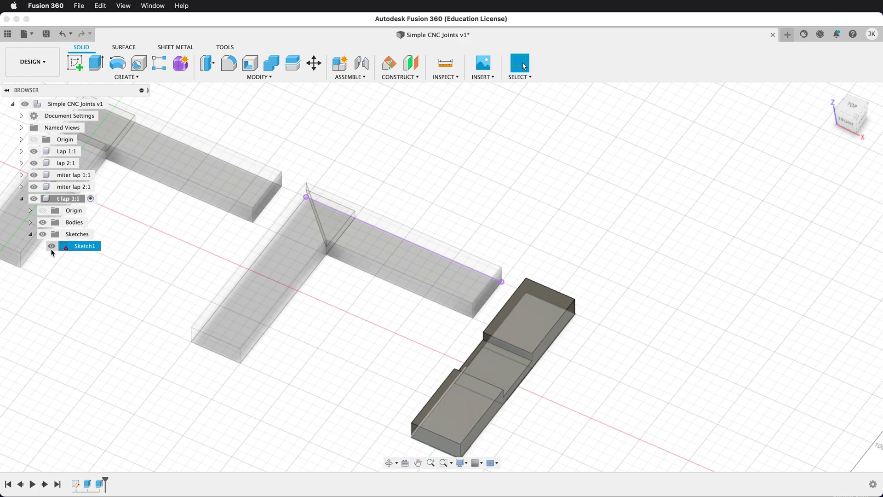
click(21, 198)
Step: Create a new component named t lap 2 under the root assembly
right_click(71, 104)
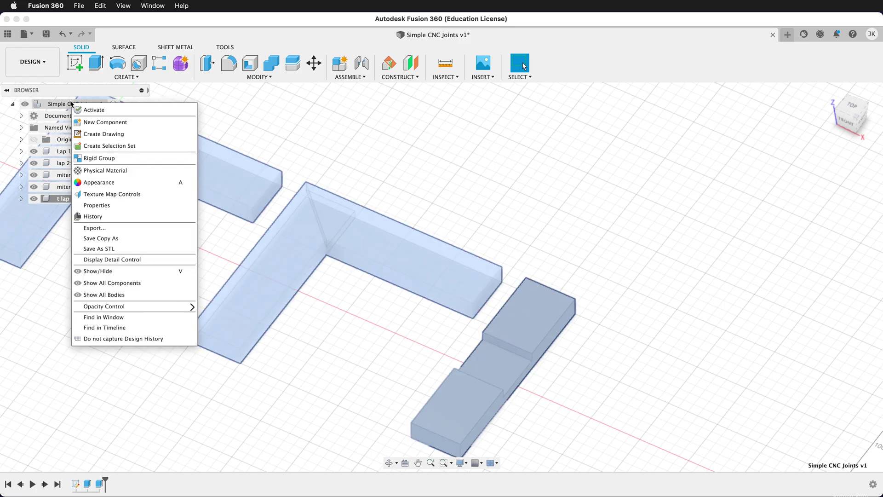
click(87, 122)
drag(812, 206, 707, 181)
text(t lap 2)
key(Return)
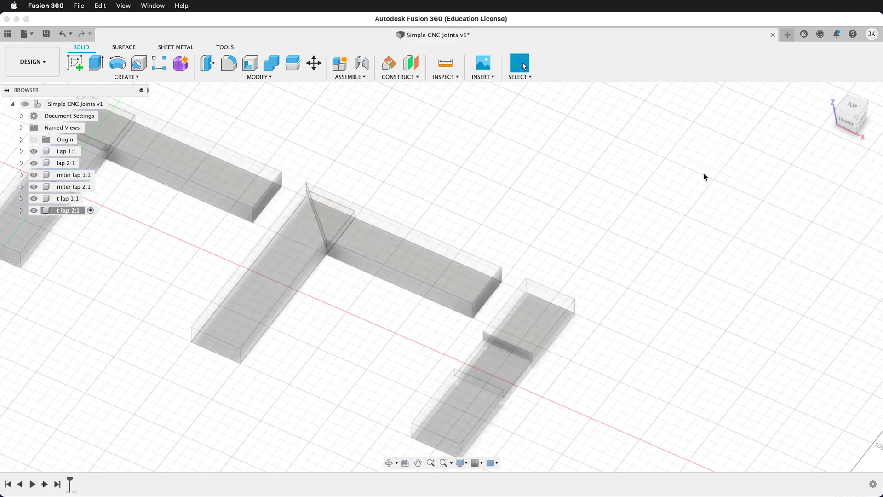
Step: Start a sketch on t lap 1's recessed middle face and project that face's outline into it
click(75, 63)
click(505, 362)
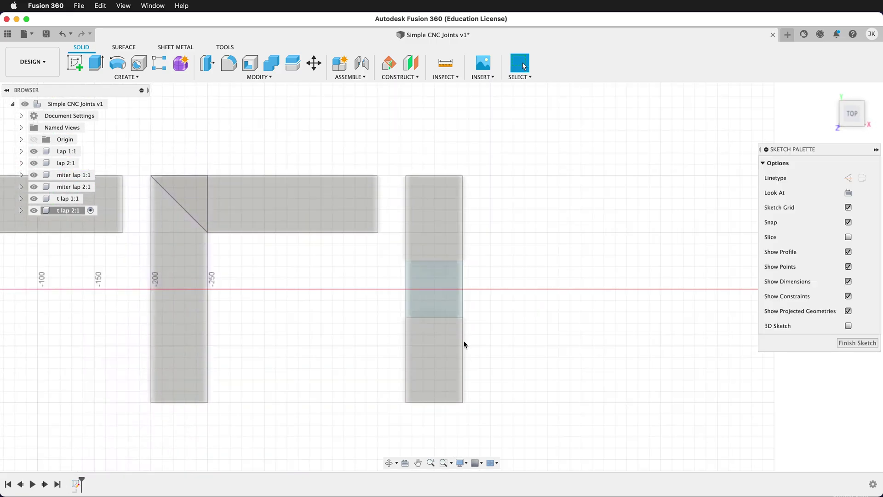
key(p)
click(437, 296)
click(437, 282)
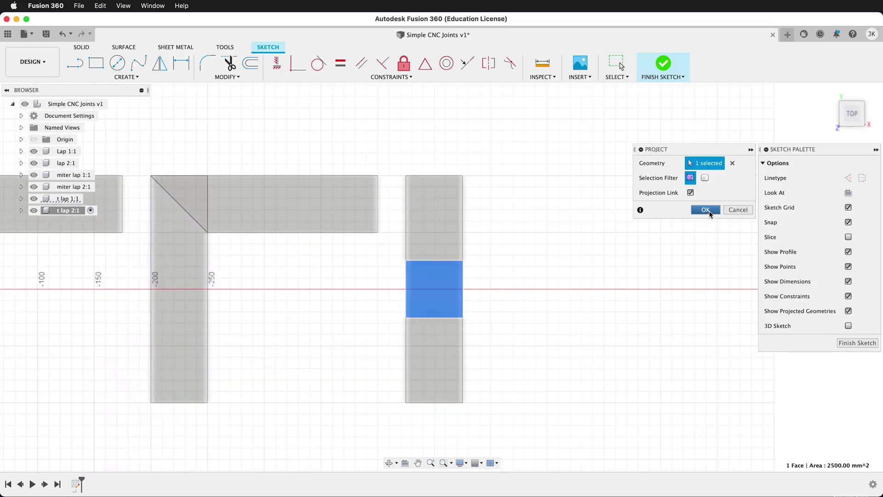
click(706, 210)
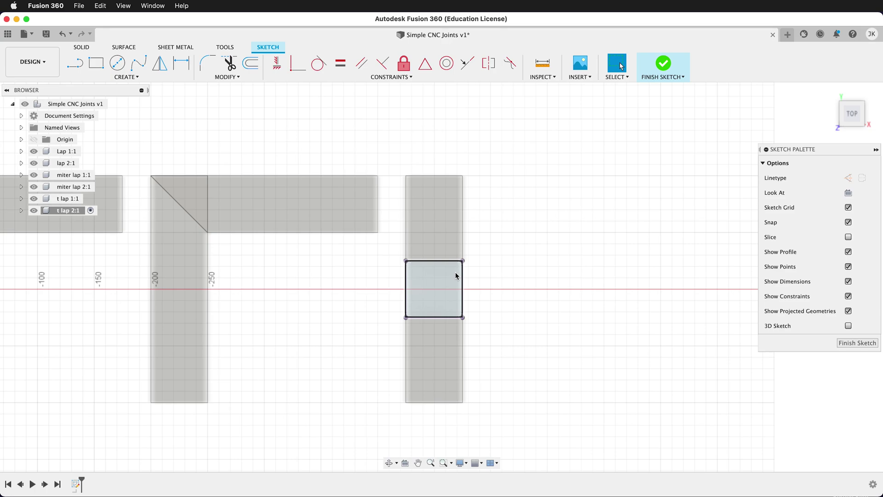
Step: Draw a rectangle from the projected face's upper-left corner, width tall and length long across the first board, and finish the sketch
key(r)
click(406, 260)
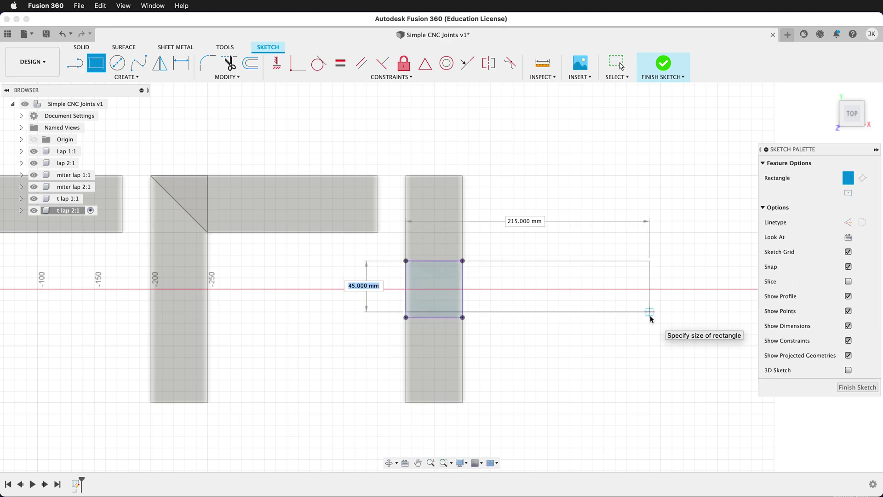
text(width)
key(Tab)
text(length)
key(Return)
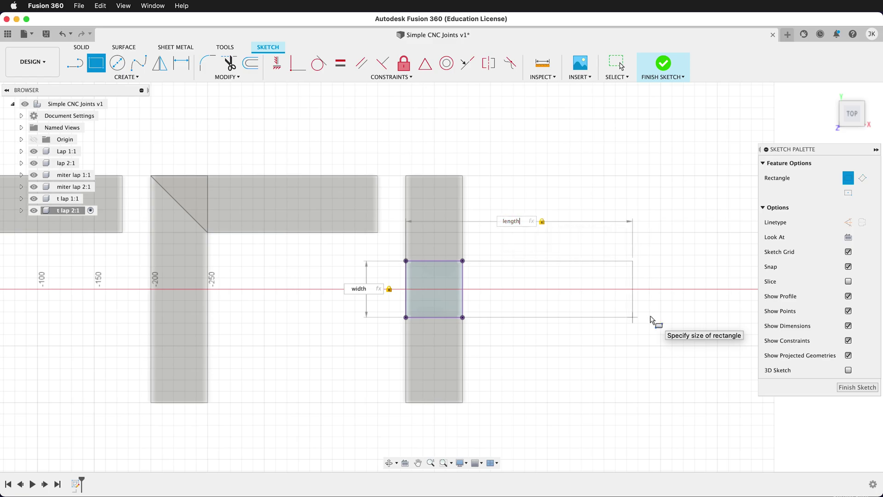
key(Return)
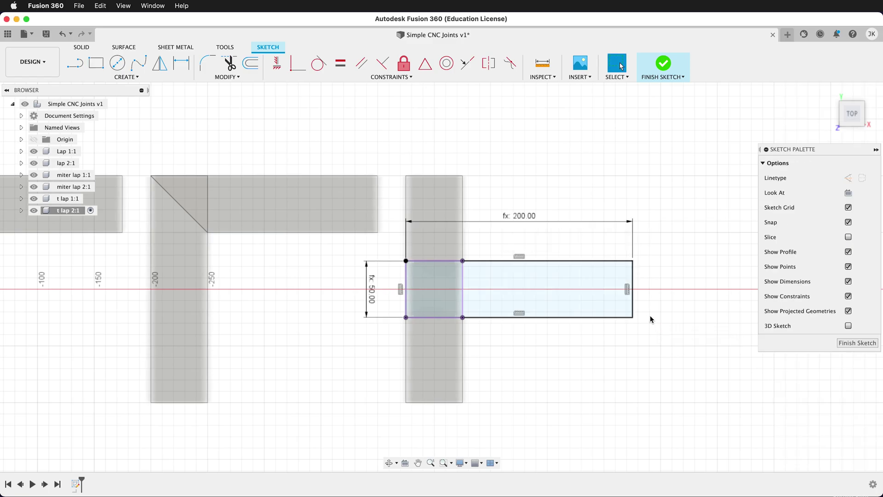
click(841, 344)
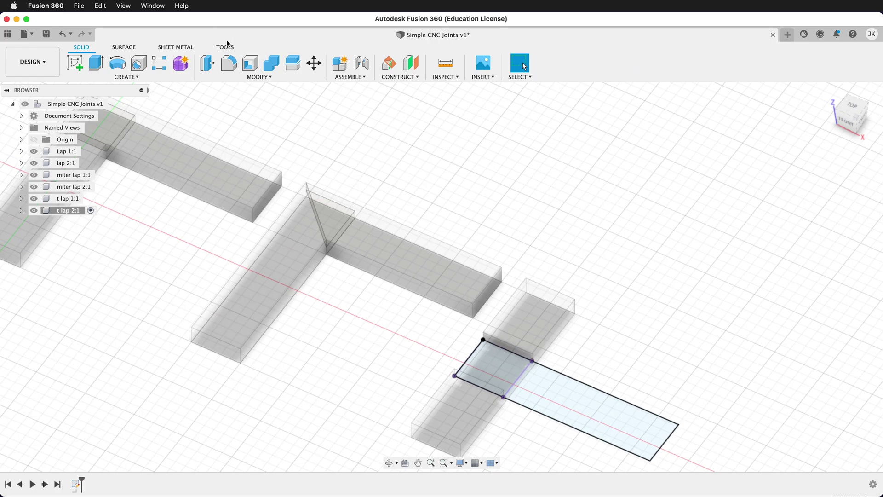
Step: Extrude the profile outside the overlap symmetrically by ply/2 as a new body
key(e)
click(575, 368)
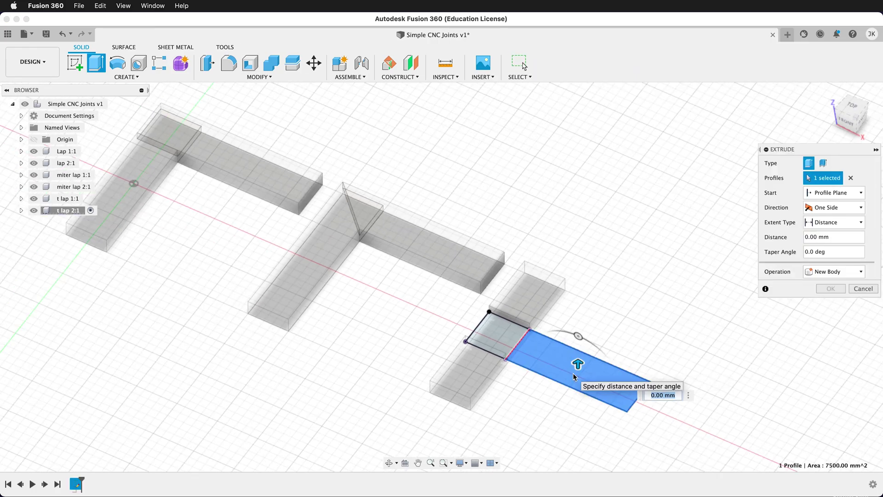
click(827, 207)
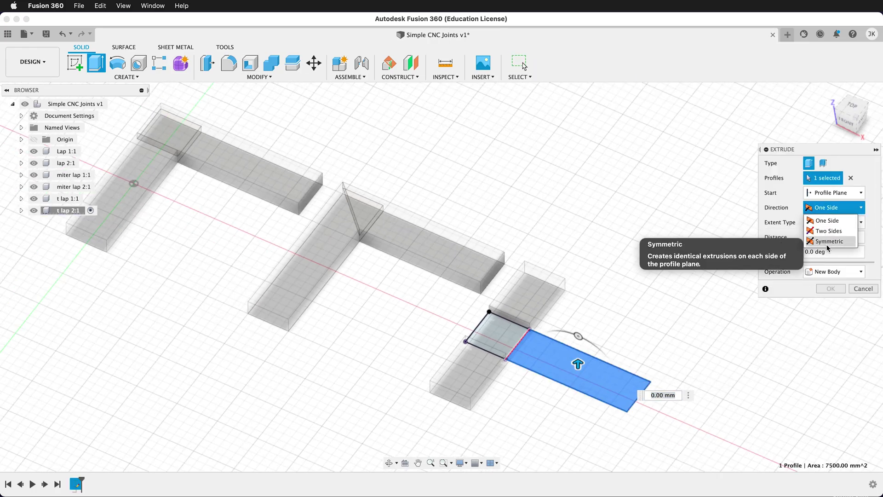
click(823, 242)
text(ply/2)
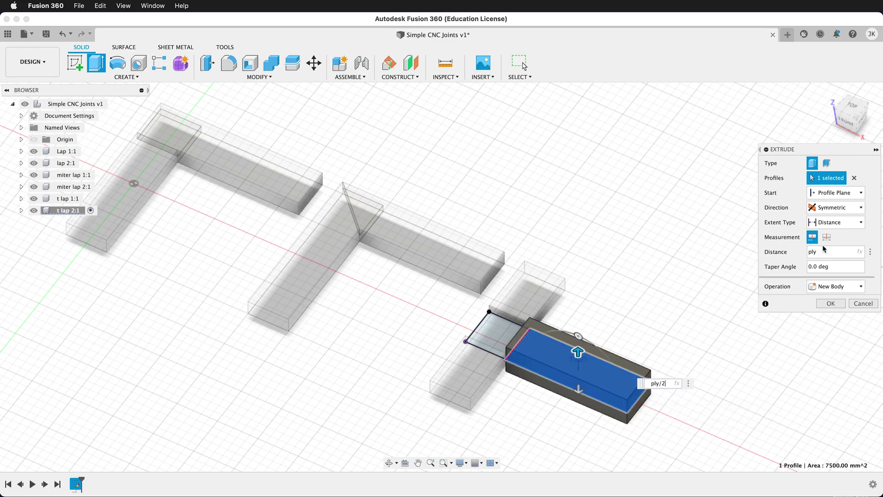
key(Return)
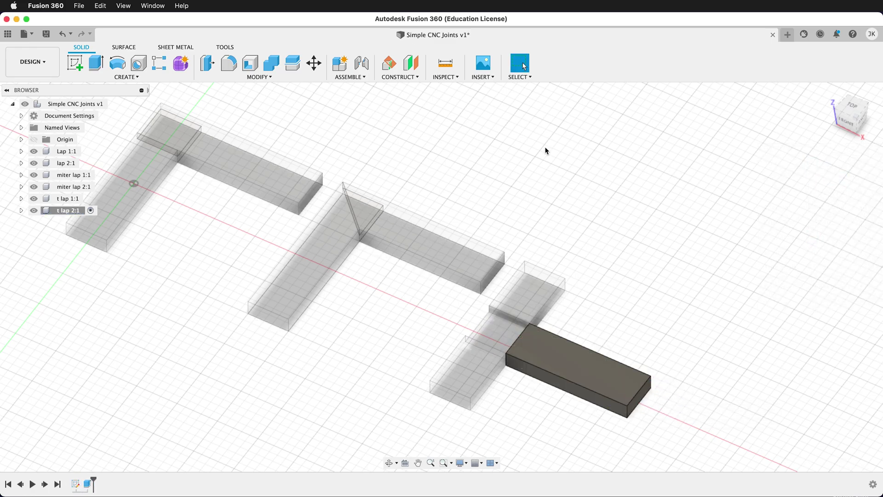
Step: Extrude the square overlap face of t lap 1 upward by ply/2 and join it to t lap 2's body
click(95, 63)
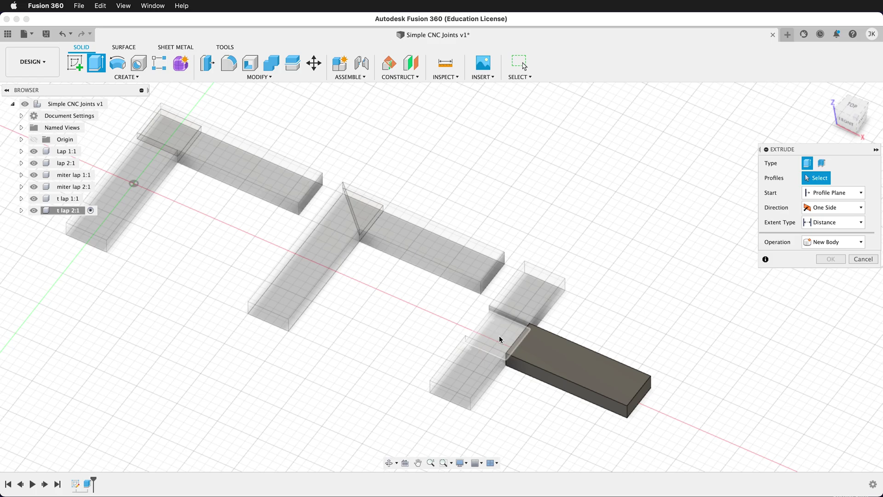
click(499, 338)
text(ply)
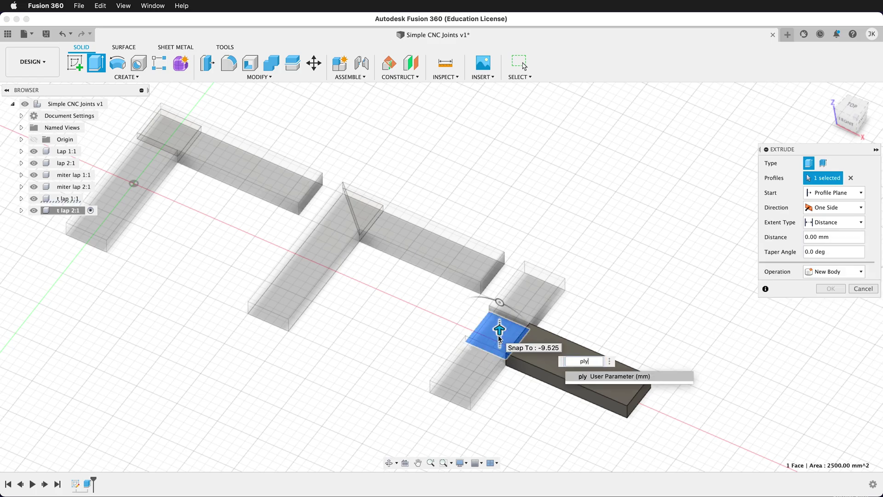
text(/2)
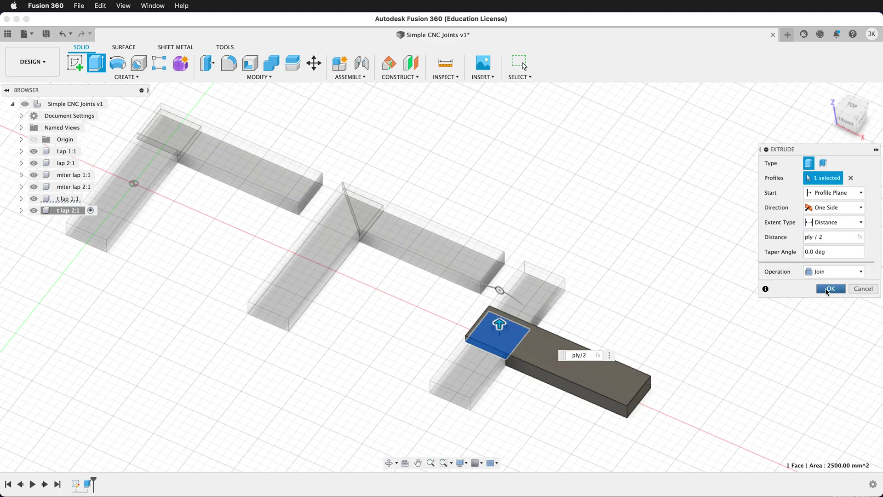
click(826, 290)
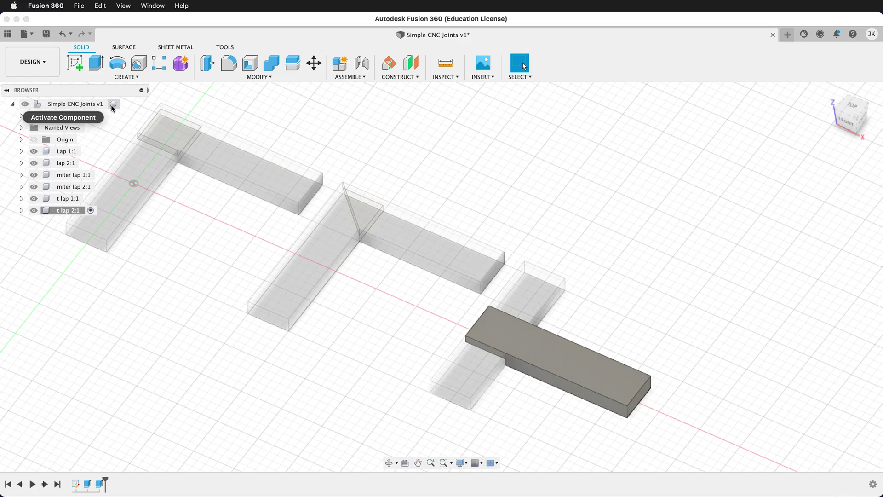
Step: Activate the root assembly and create a new component named dovetail 1
click(112, 104)
shift+middle_drag(338, 444, 359, 262)
shift+middle_drag(671, 315, 672, 307)
key(Escape)
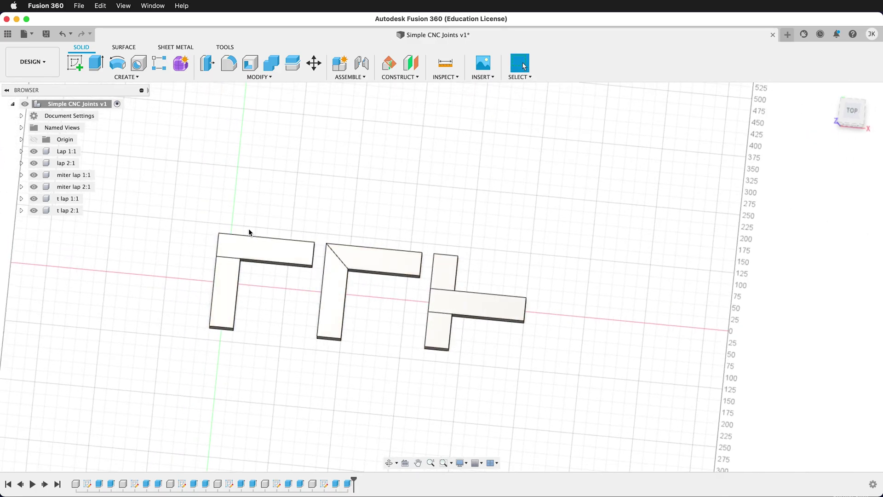
click(118, 77)
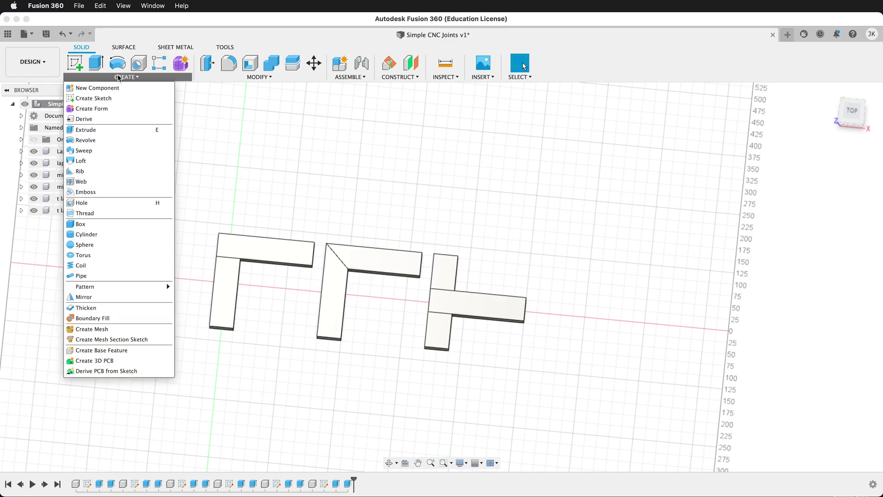
click(116, 87)
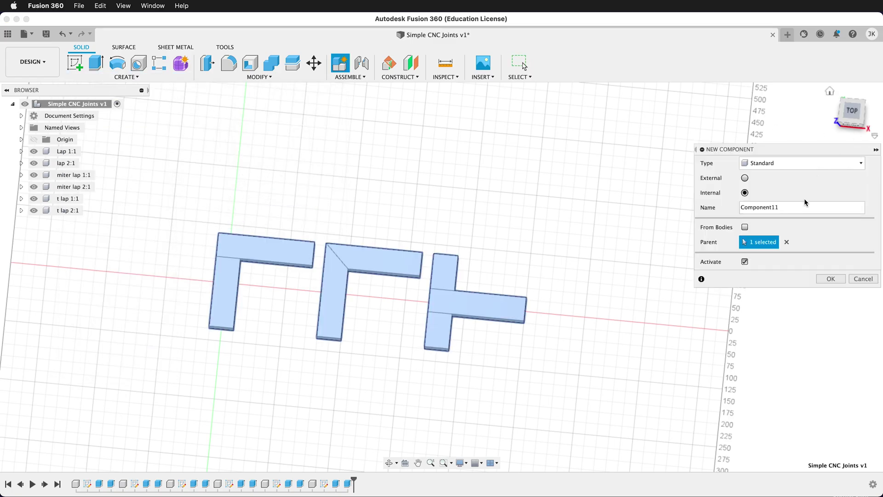
text(dovetail 1)
key(Return)
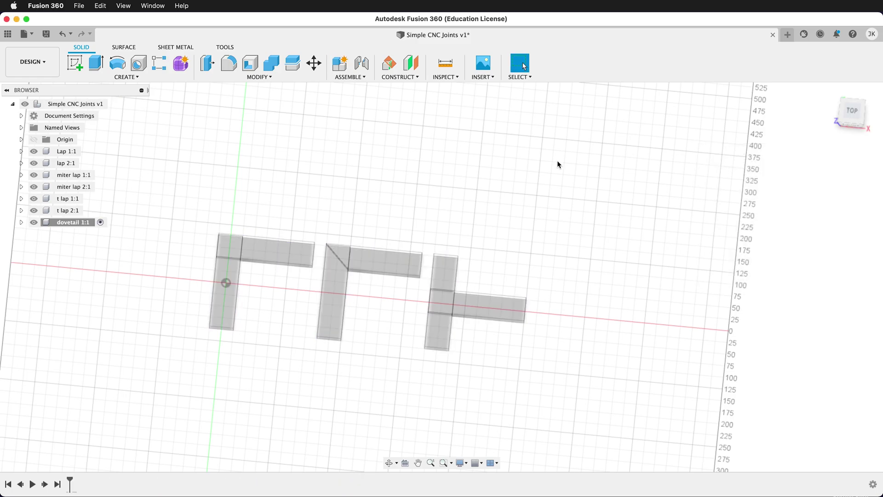
Step: Start a sketch on the horizontal origin plane and draw a rectangle beyond the T lap joint, length tall and width wide
click(74, 63)
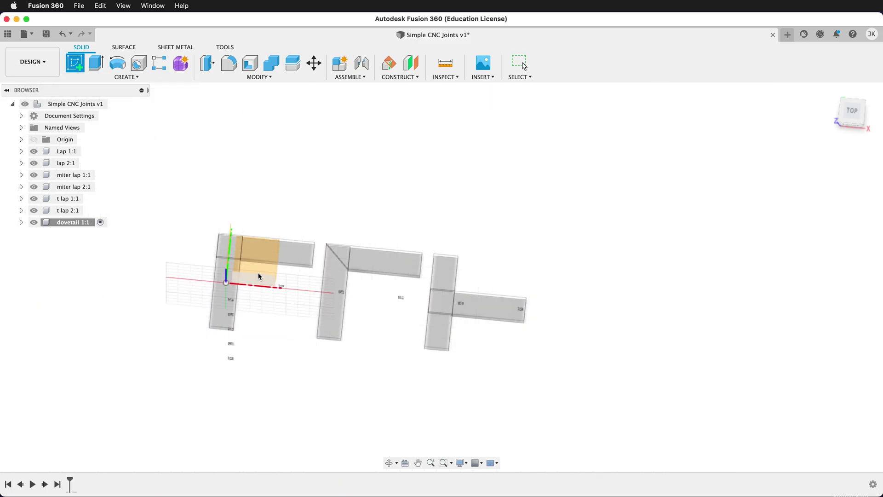
click(303, 311)
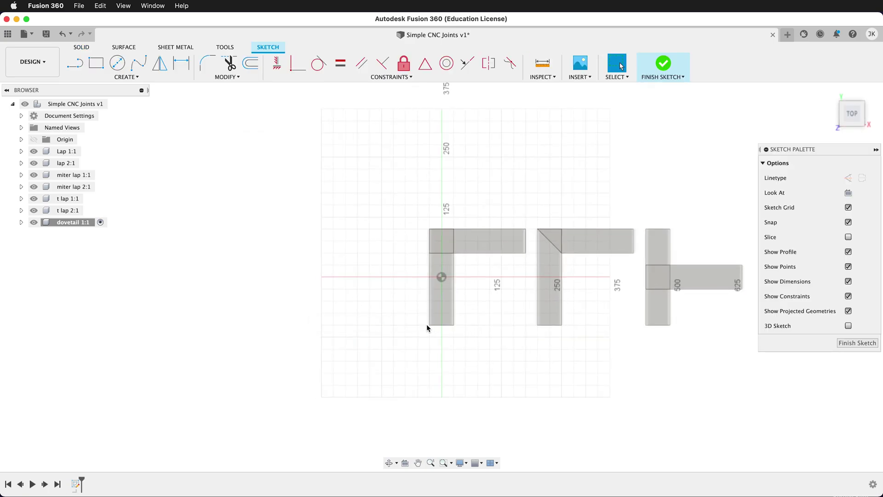
key(r)
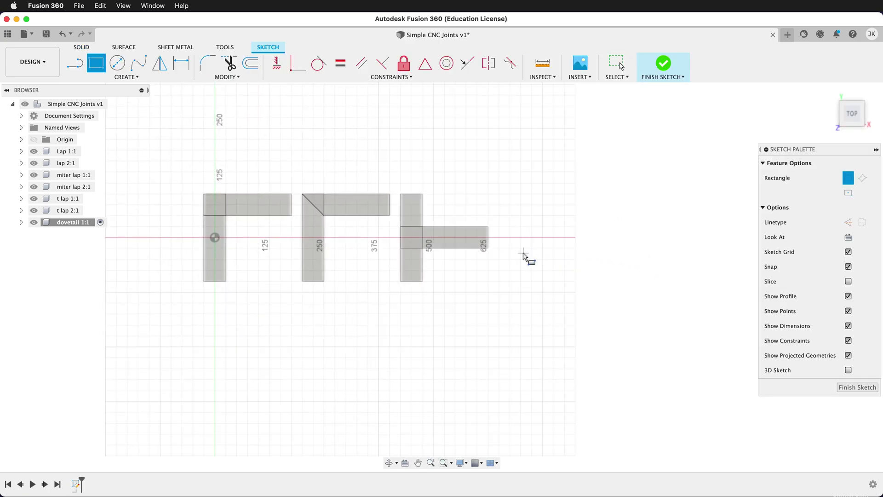
click(509, 193)
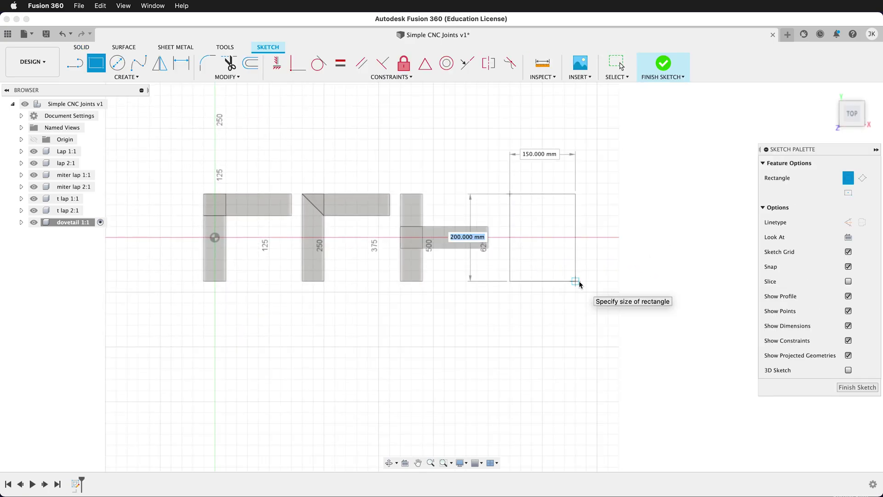
text(length)
key(Tab)
text(width)
key(Return)
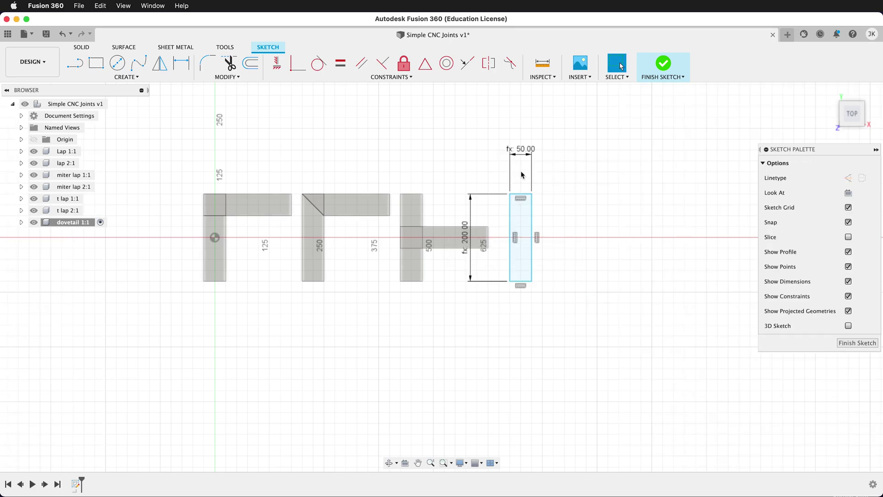
Step: Align the rectangle's upper edge with t lap 1's upper end using a Coincident constraint
click(467, 63)
click(417, 195)
click(522, 198)
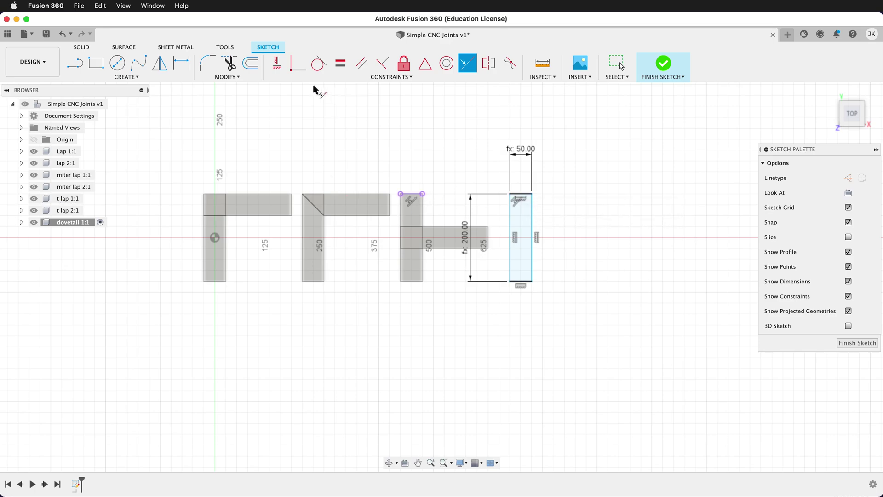
Step: Dimension the rectangle's near lower corner horizontally from the origin as 650 mm
key(d)
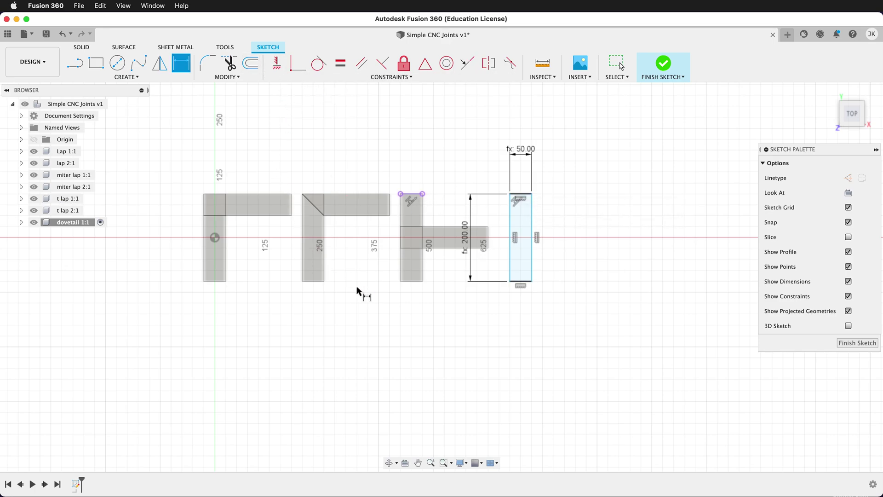
click(215, 237)
click(511, 280)
click(382, 319)
text(650)
key(Return)
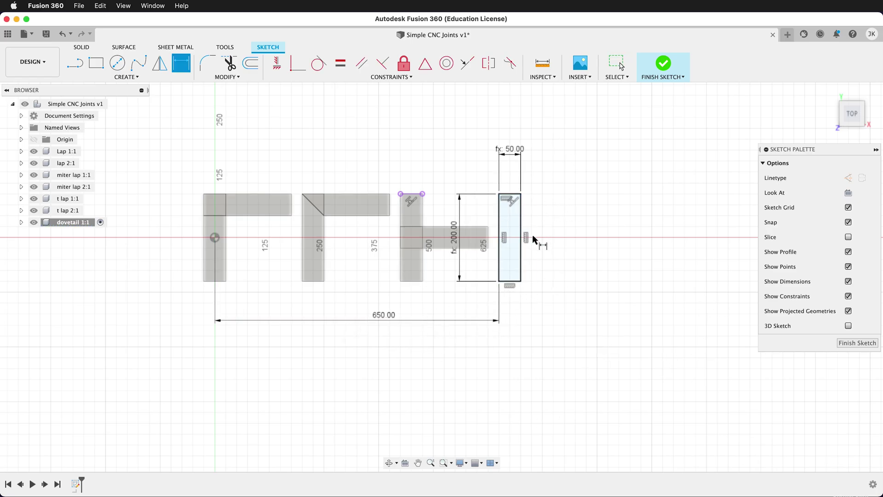
Step: Draw a smaller rectangle across the dovetail board's middle, spanning from one long edge to the other
scroll(532, 237, up, 5)
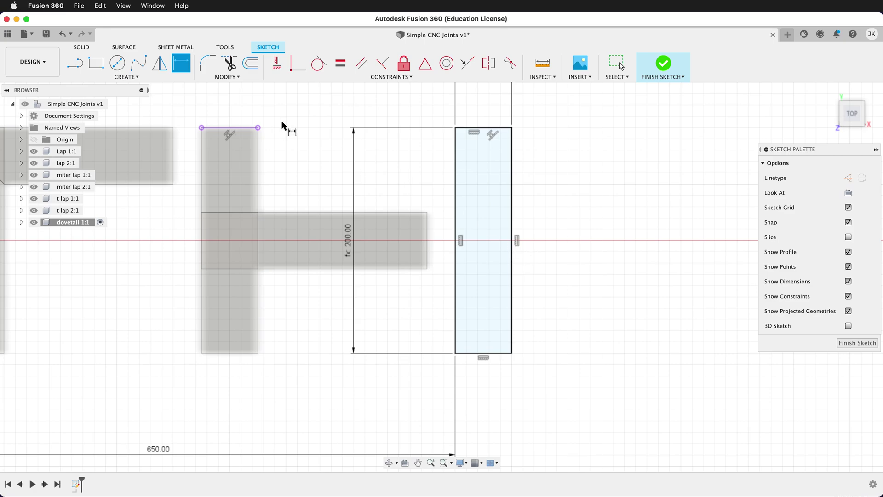
click(102, 69)
click(456, 206)
click(511, 278)
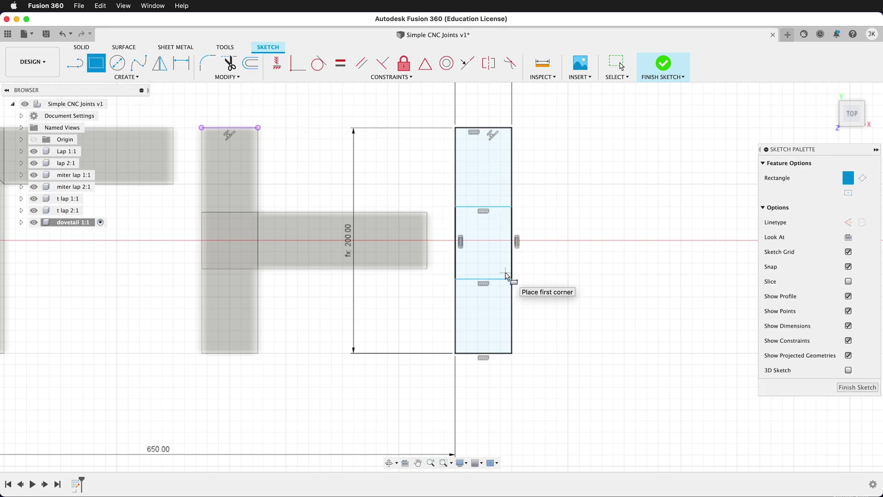
Step: Dimension the distance between the upper and lower edges of the dovetail board's middle rectangle as width
key(d)
click(503, 206)
click(500, 281)
click(568, 252)
text(width)
key(Return)
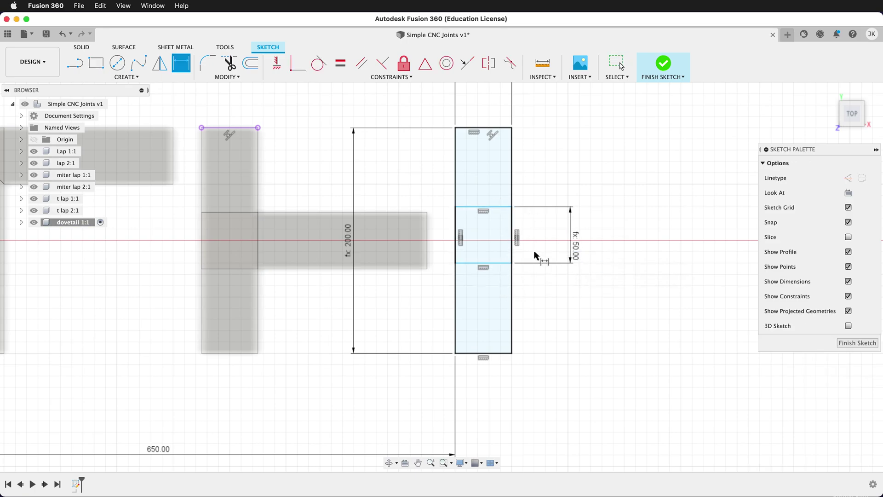
Step: Dimension the middle rectangle's lower edge from the dovetail board's lower end as (length-width)/2
click(493, 265)
click(508, 353)
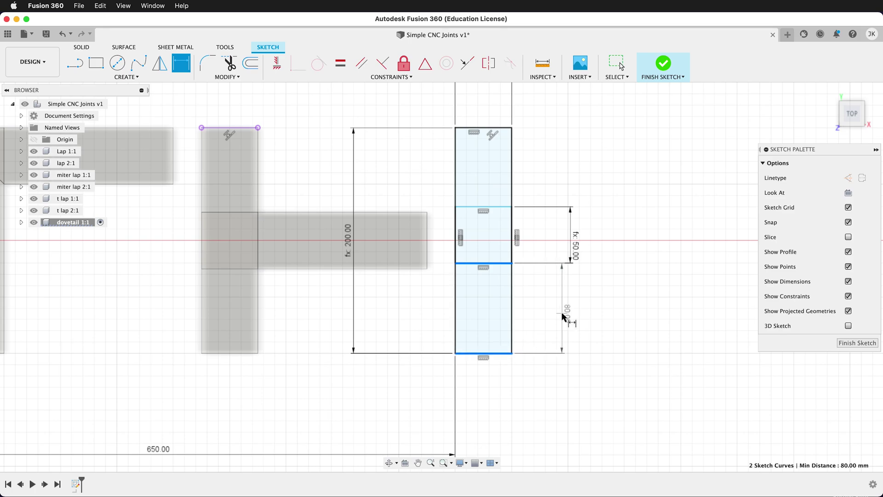
click(561, 314)
text(()
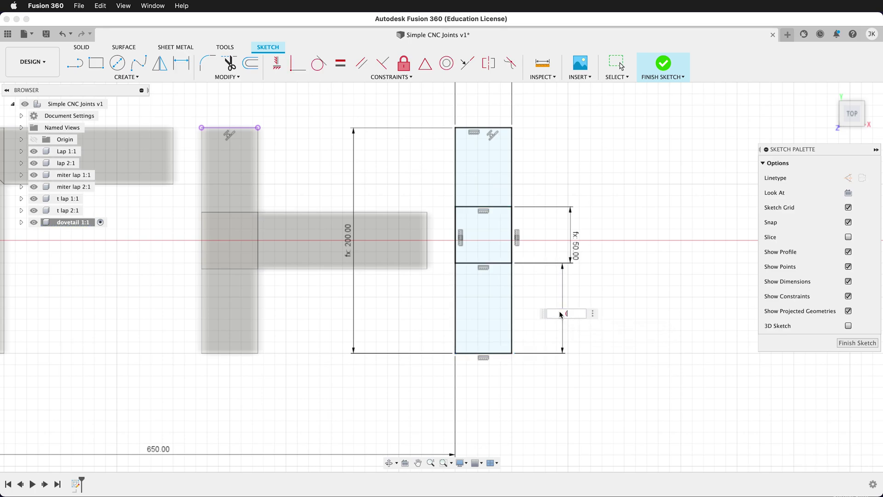
text(length-width)/2)
key(Return)
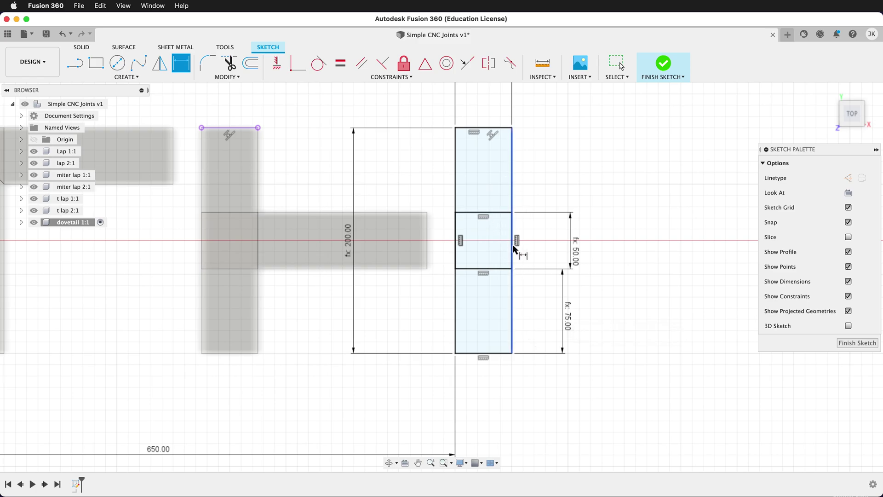
Step: Draw two slanted lines from the middle rectangle's corners on one long edge, converging toward the opposite long edge to outline the dovetail
key(l)
scroll(506, 242, up, 5)
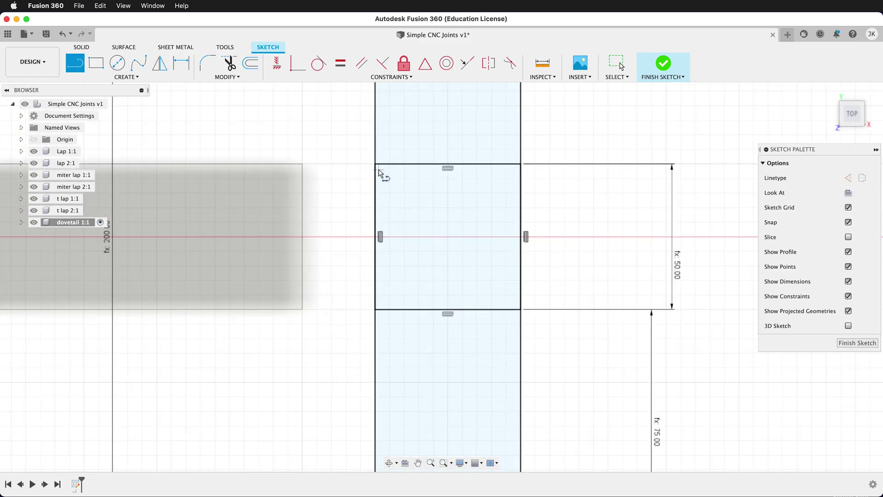
scroll(448, 212, down, 3)
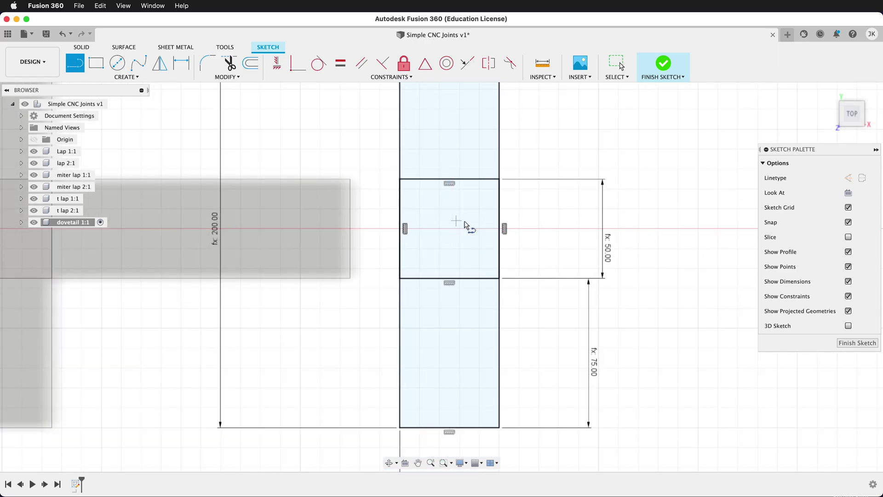
click(399, 179)
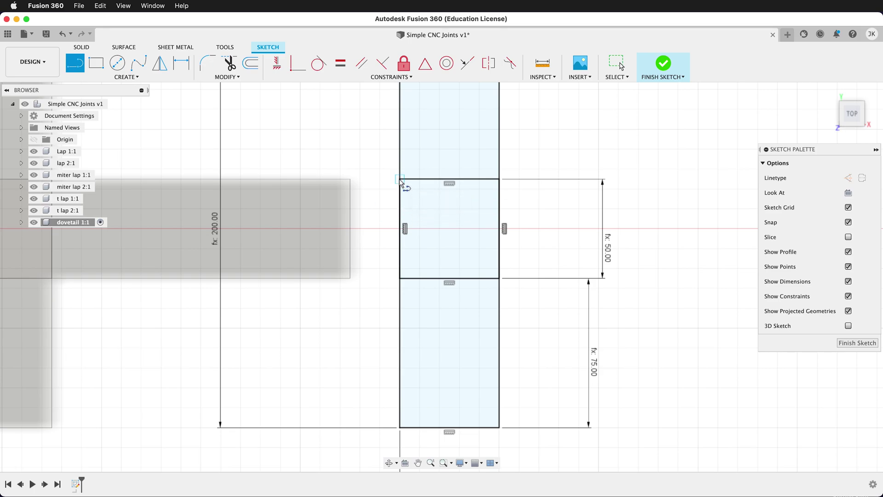
click(497, 209)
click(400, 277)
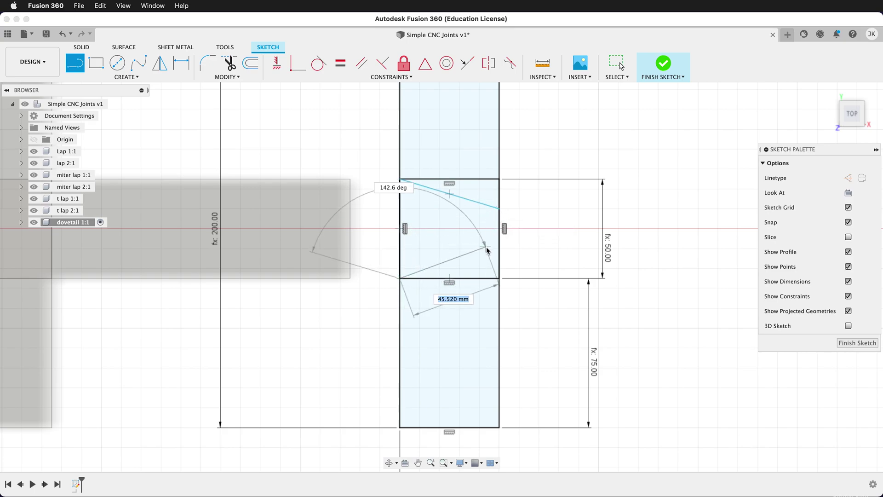
click(497, 250)
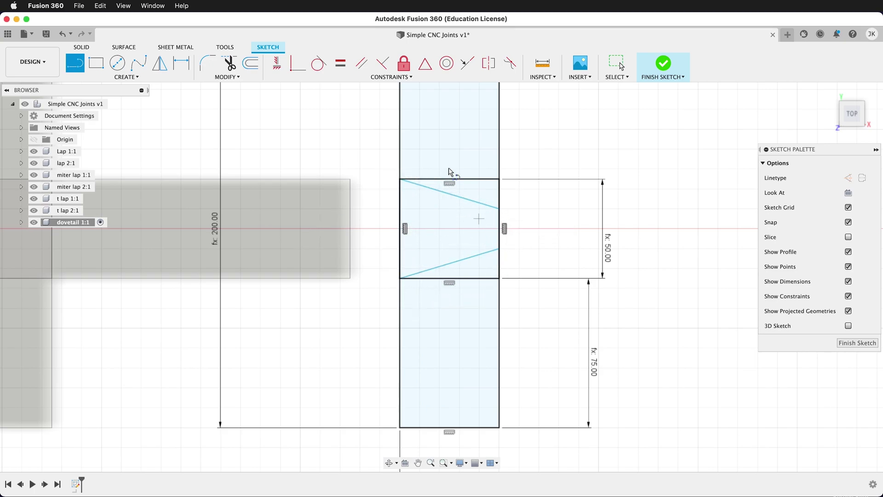
Step: Dimension the distance between the slanted lines' ends at the dovetail's narrow side as width-buffer
key(d)
click(499, 209)
click(499, 249)
click(538, 229)
text(width-)
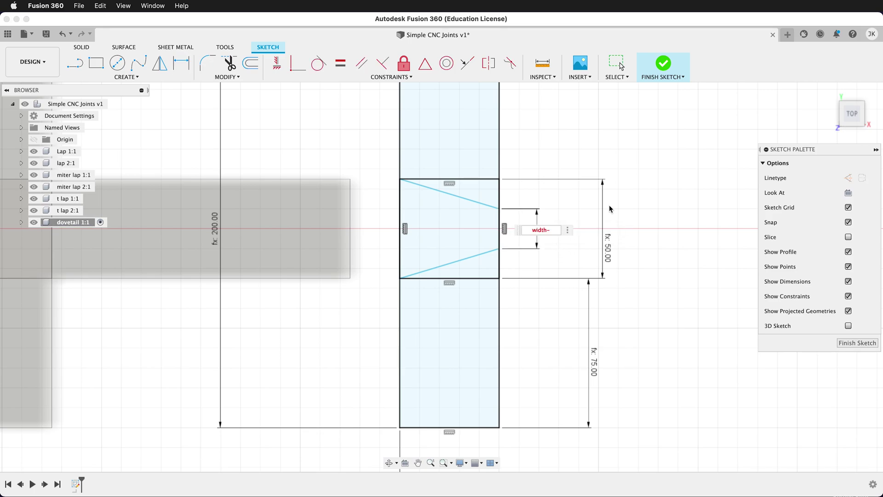
text(10)
key(Return)
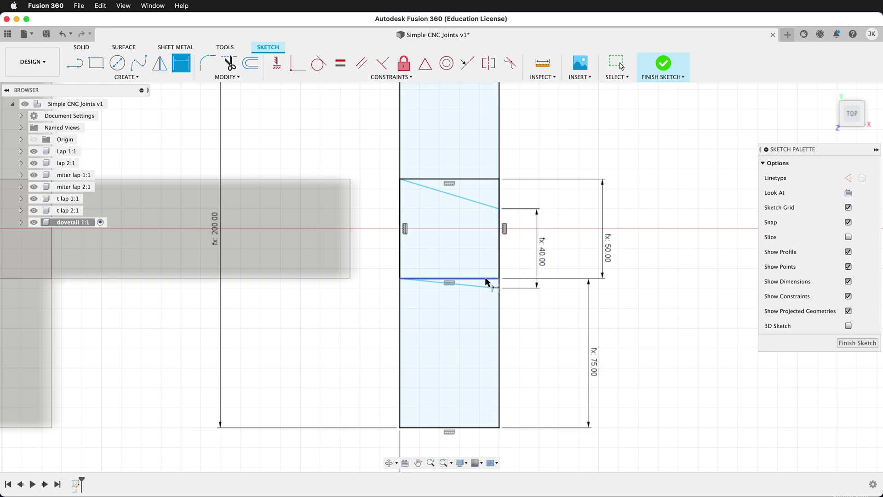
Step: Move the lower slanted line back inside the middle rectangle and set the narrow-side dimension to width - (buffer*2)
key(Escape)
drag(489, 289, 492, 266)
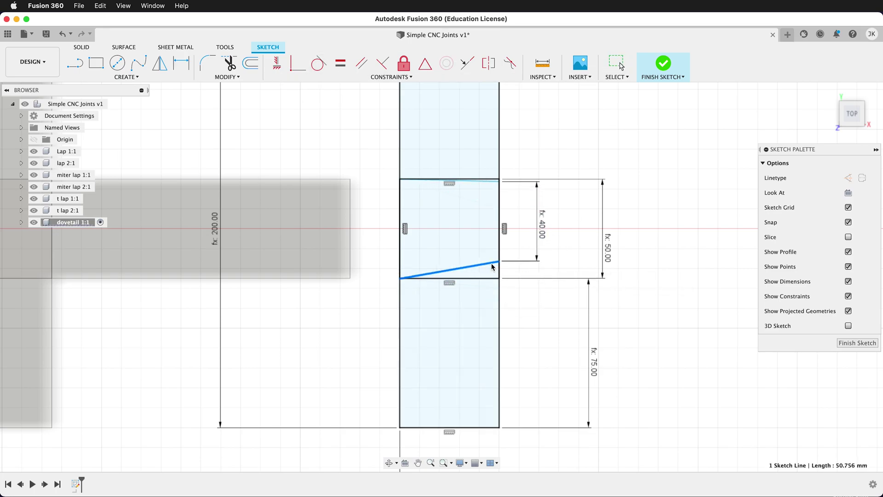
double_click(542, 225)
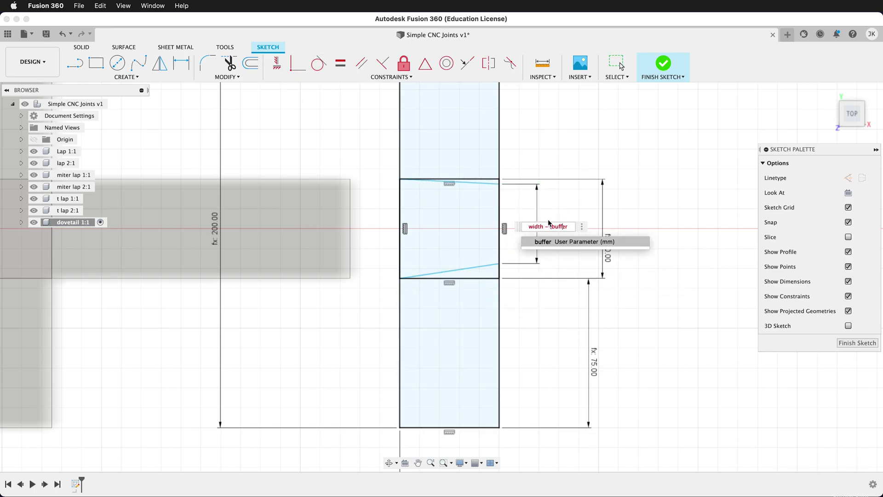
text(*2))
key(Return)
Step: Constrain the two slanted dovetail lines to equal length and finish the sketch
click(487, 194)
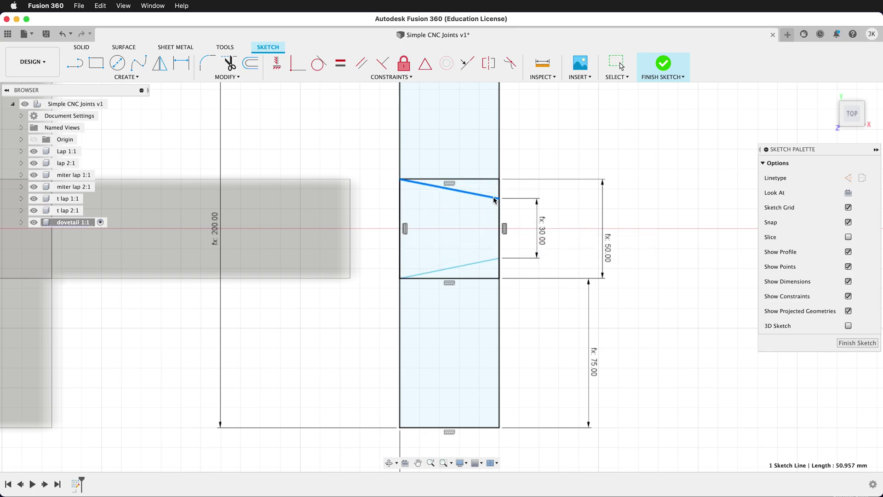
click(342, 69)
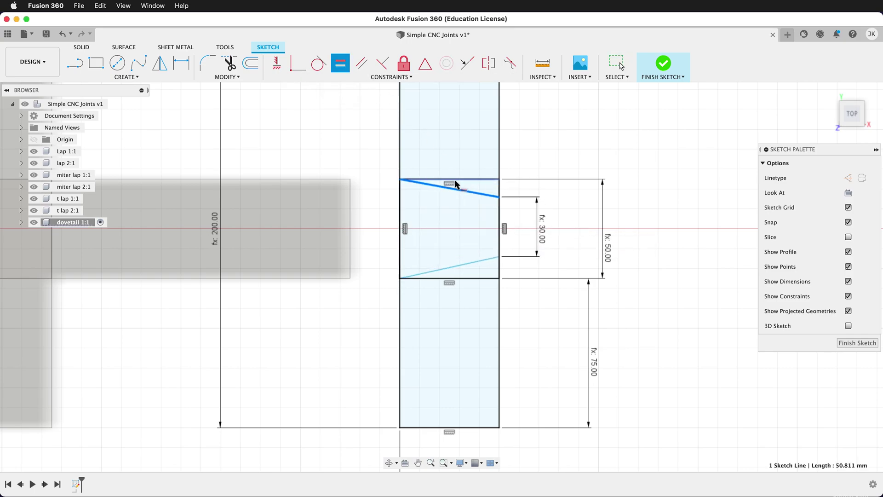
click(483, 261)
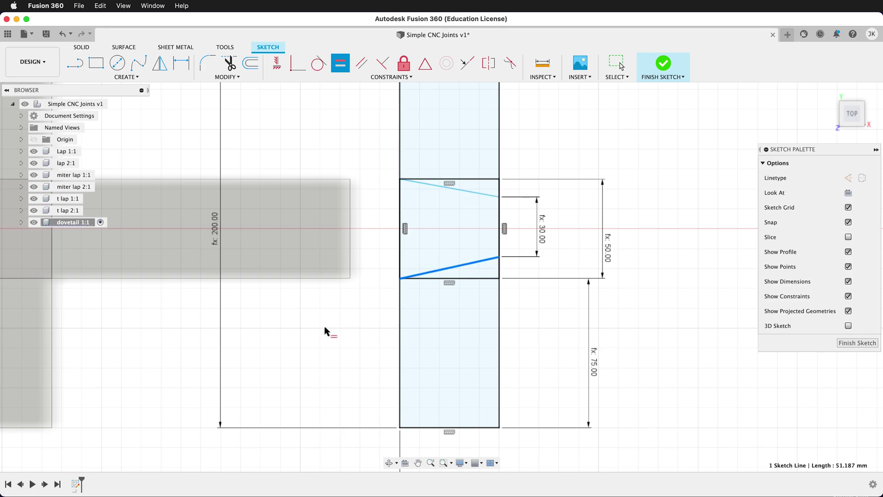
click(475, 190)
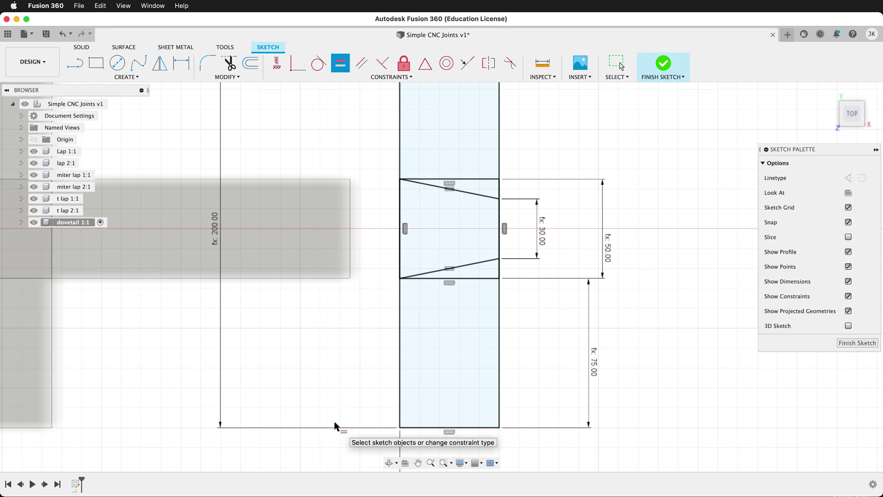
click(855, 343)
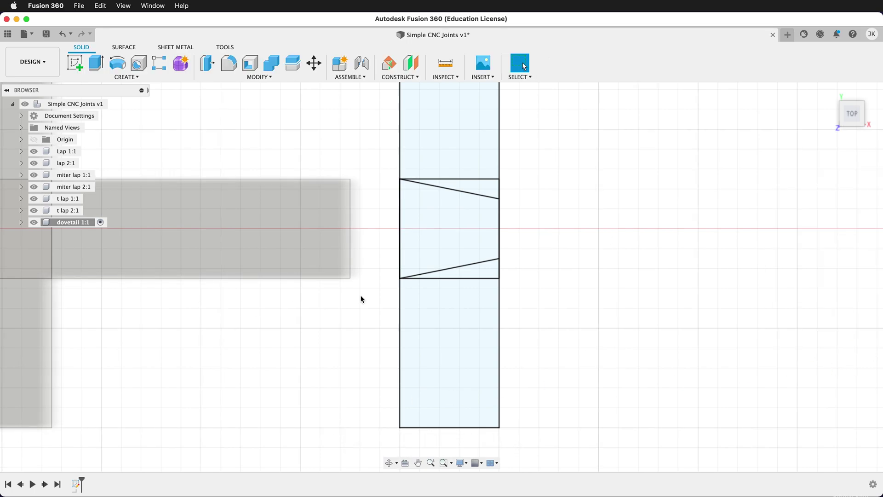
Step: Reopen the dovetail sketch, convert the middle rectangle's upper and lower edges to construction lines, and finish the sketch
right_click(78, 484)
click(120, 385)
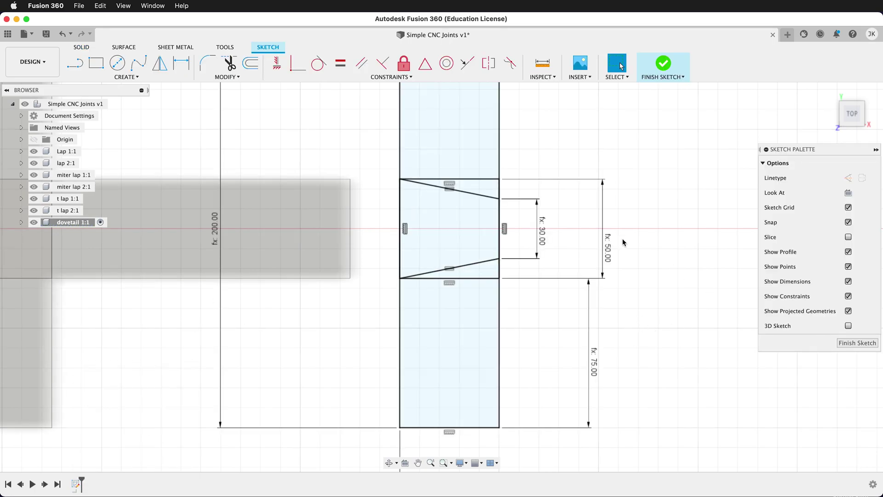
click(482, 180)
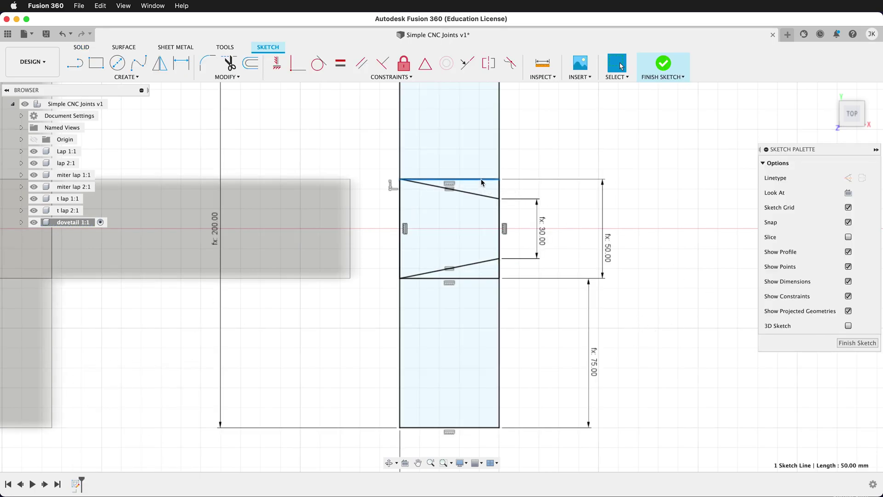
click(478, 279)
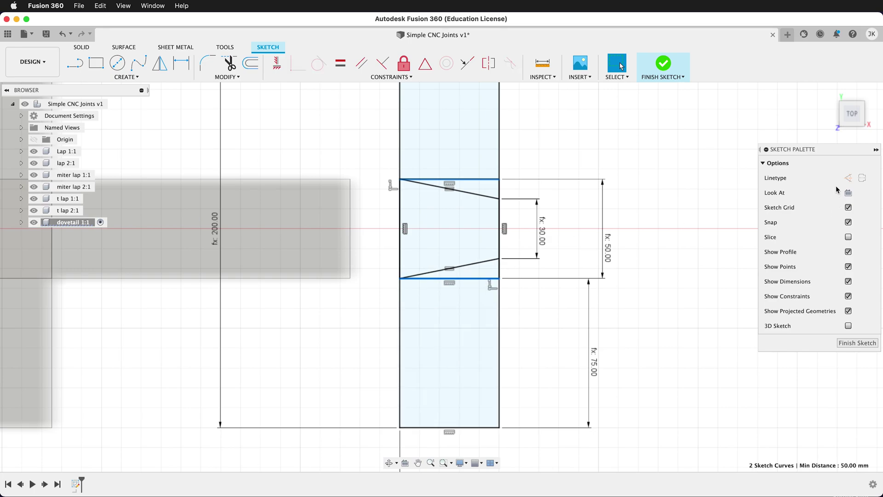
click(846, 179)
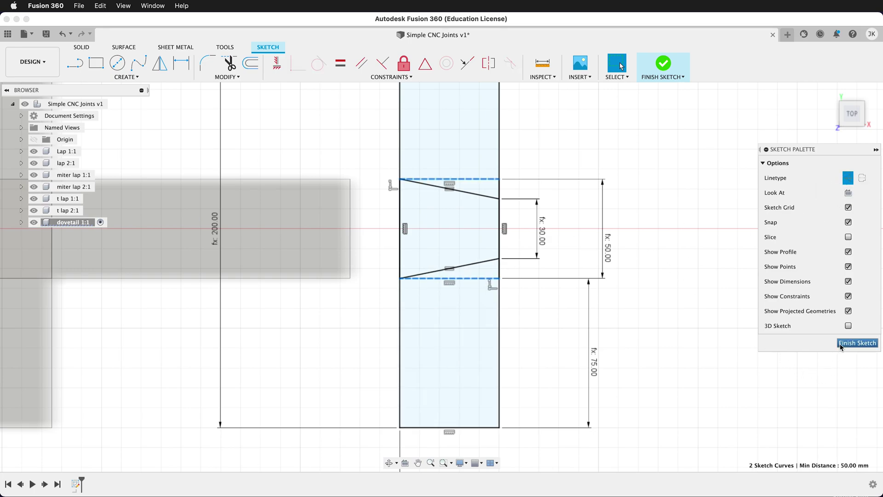
click(857, 343)
Step: Extrude the two end profiles on either side of the dovetail by ply as new bodies
mouse_move(506, 350)
shift+middle_down()
mouse_move(597, 387)
mouse_move(591, 361)
shift+middle_up()
key(e)
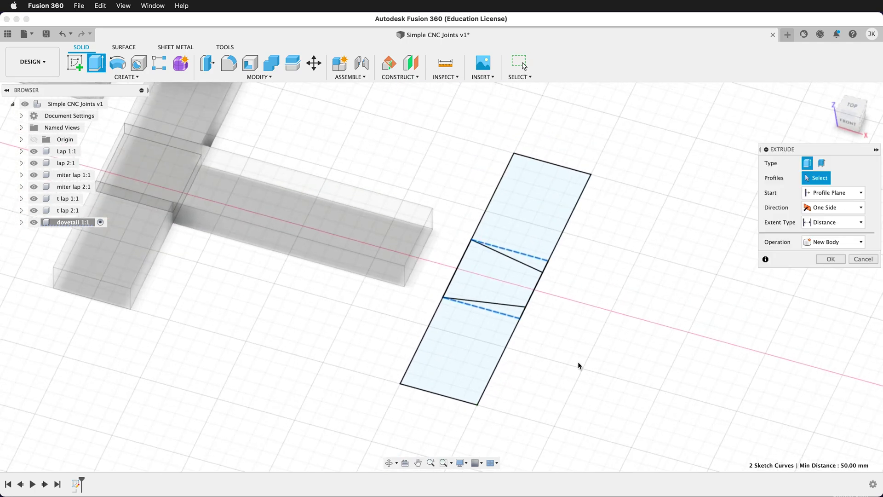
click(476, 346)
click(535, 201)
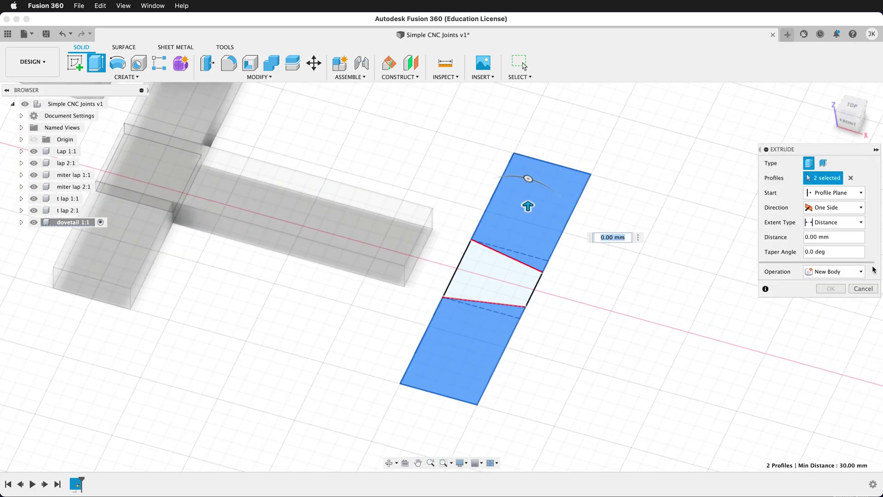
text(ply)
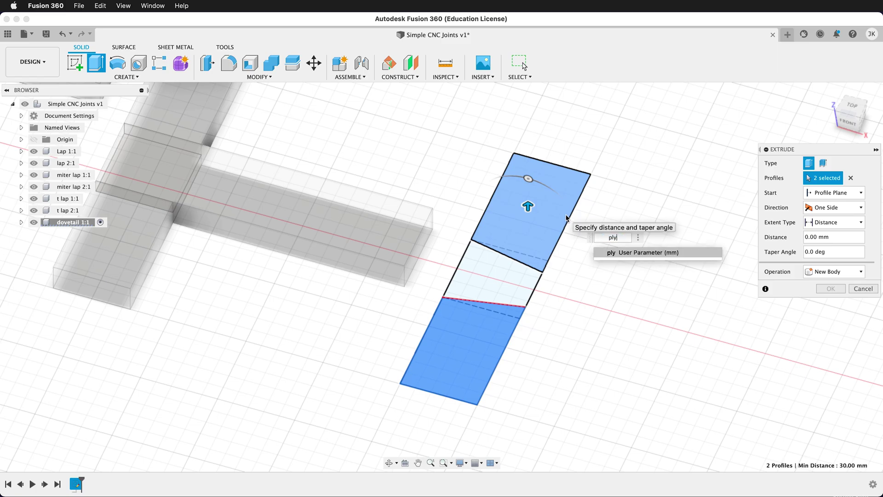
key(Return)
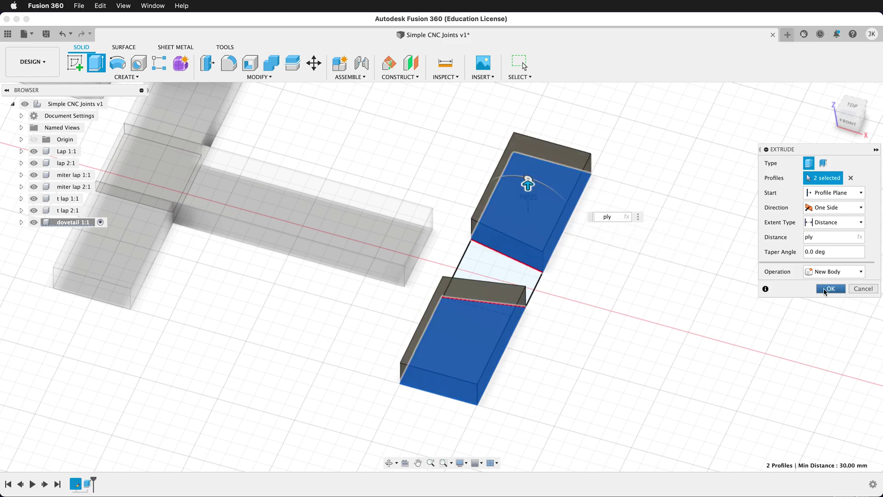
click(828, 288)
Step: Show Sketch1 to extrude the middle dovetail profile by ply/2 between the two ends, and hide the sketch again
click(21, 222)
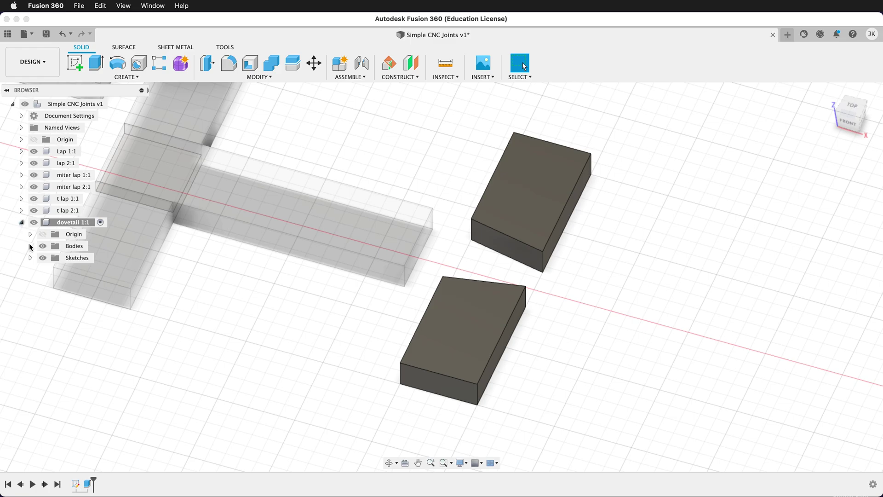
click(30, 258)
click(52, 269)
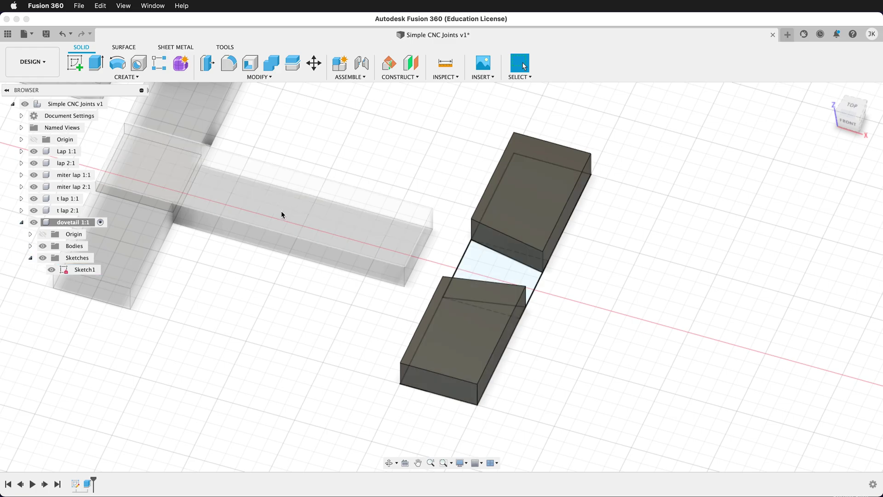
key(e)
click(495, 256)
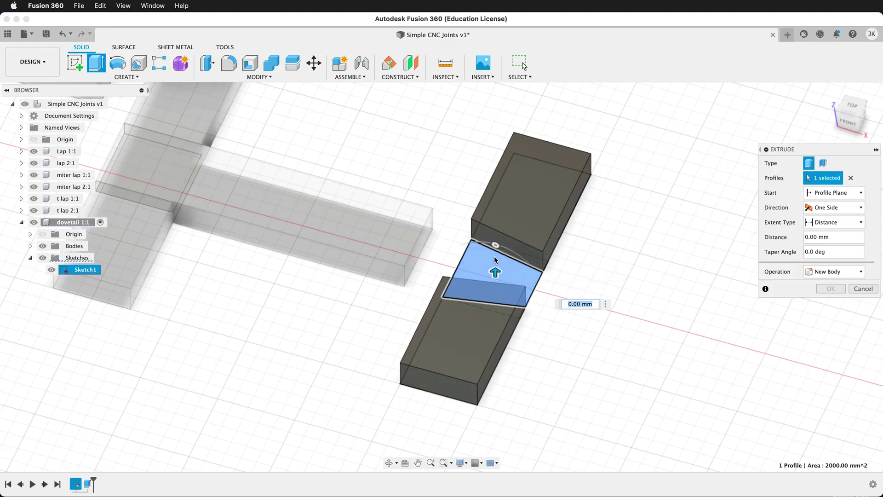
text(ply/2)
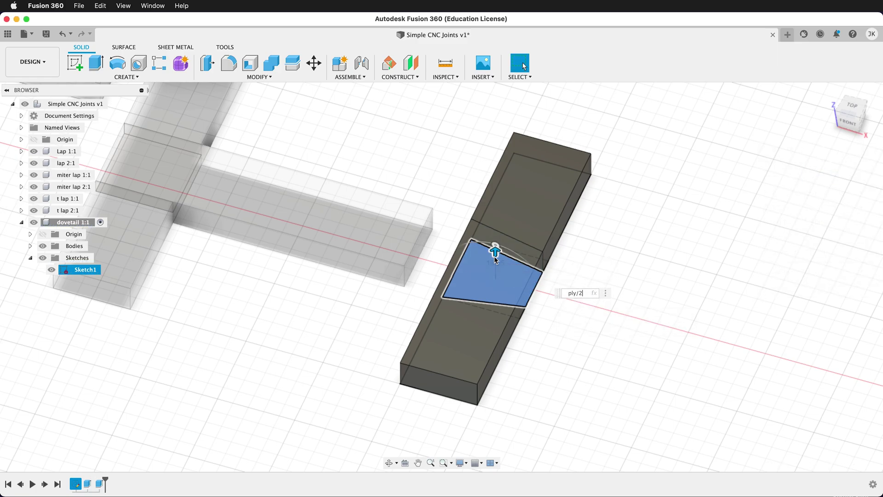
key(Return)
click(55, 271)
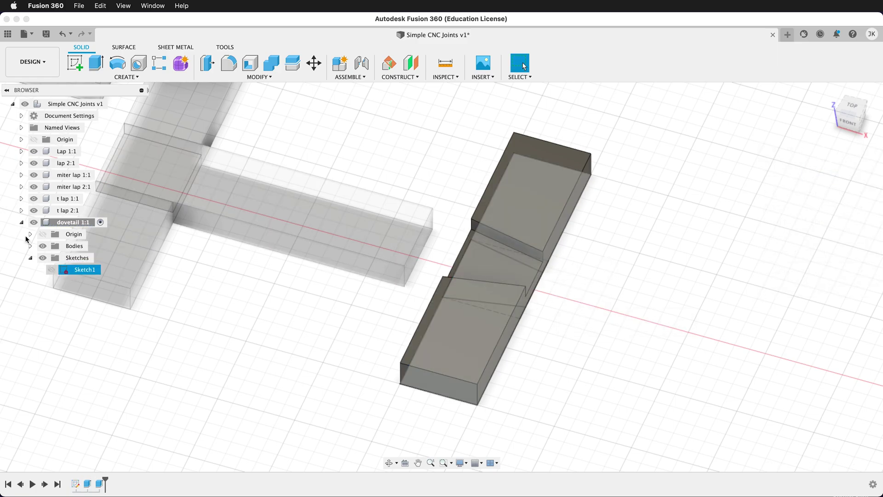
key(Escape)
click(21, 223)
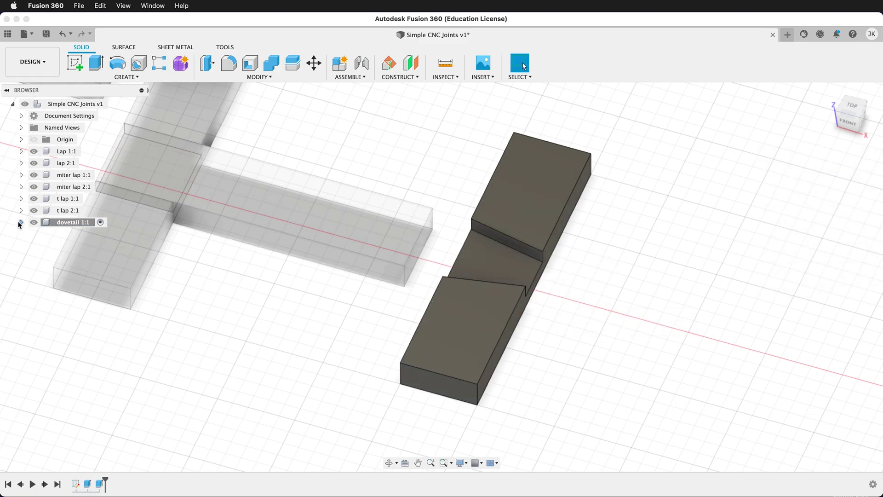
Step: Create a new internal component named dovetail 2 under the top-level assembly
click(60, 104)
right_click(60, 105)
click(74, 122)
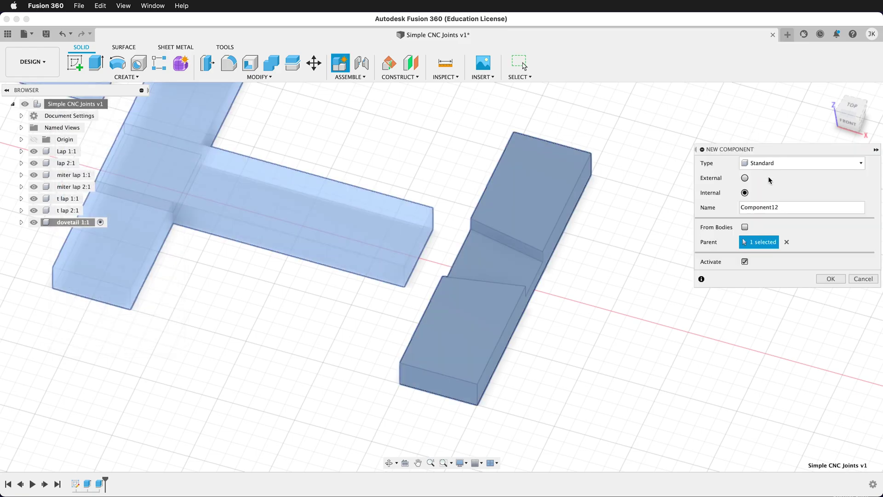
text(dovetail 2:1)
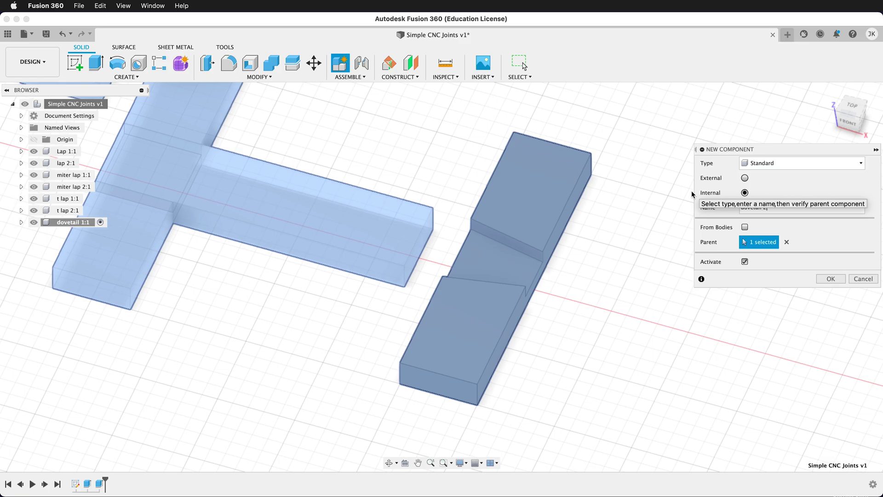
key(Return)
Step: Start a sketch on the first dovetail piece's recessed middle face and project that face into it
click(75, 62)
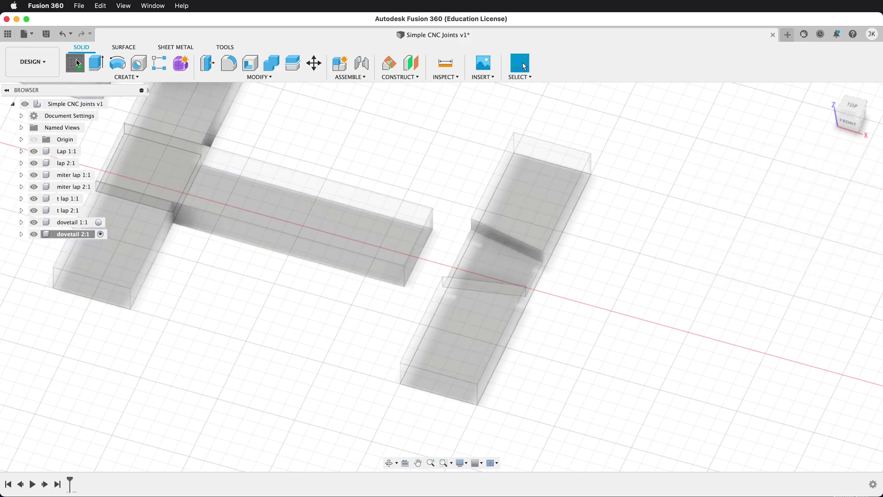
click(502, 277)
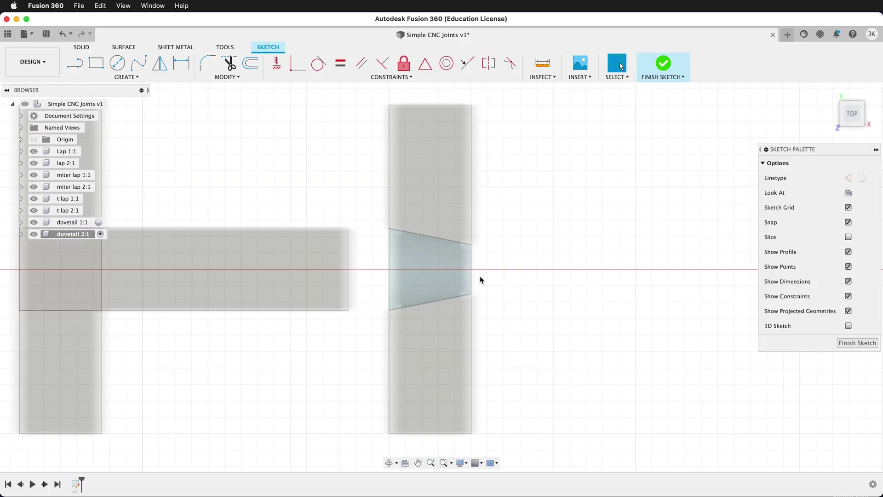
key(p)
click(424, 270)
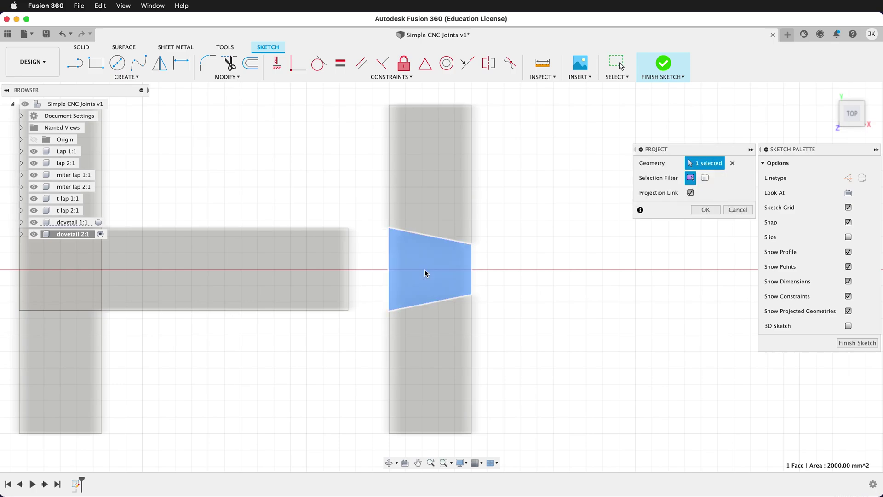
click(705, 210)
Step: Draw a rectangle width high and length long, starting from the upper corner of the projected dovetail's wide end and extending over the tail
key(r)
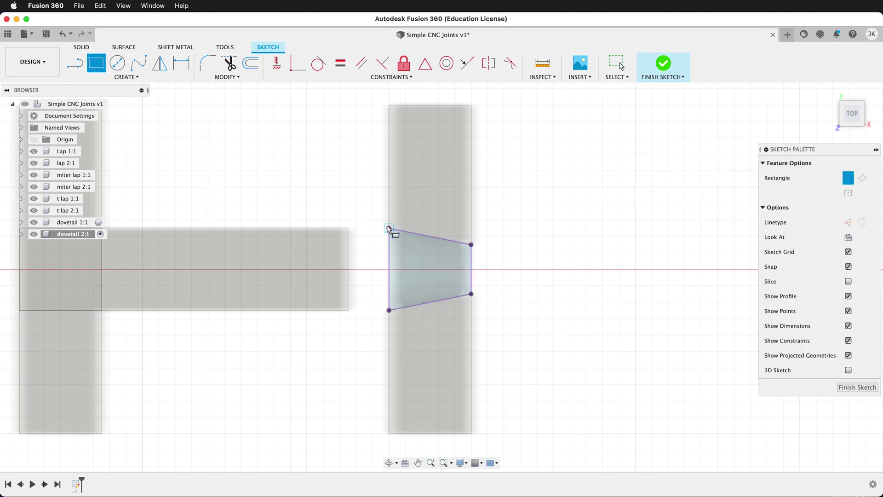
click(388, 228)
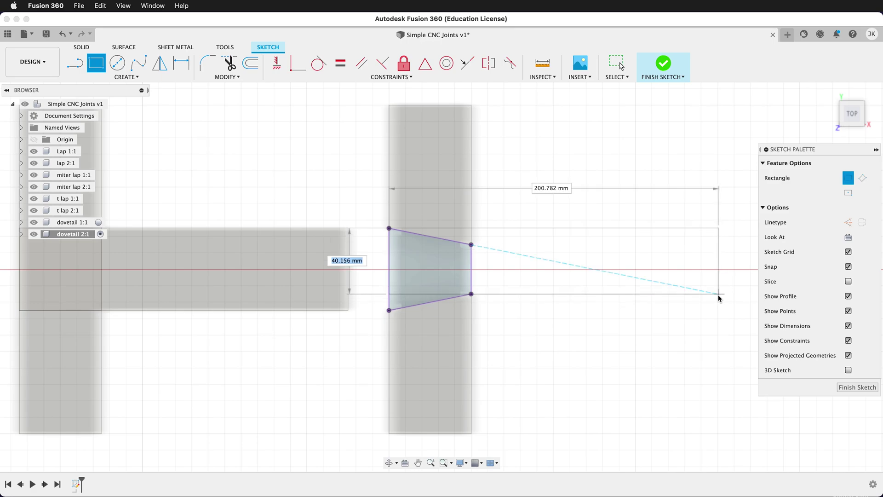
text(width)
key(Tab)
text(length)
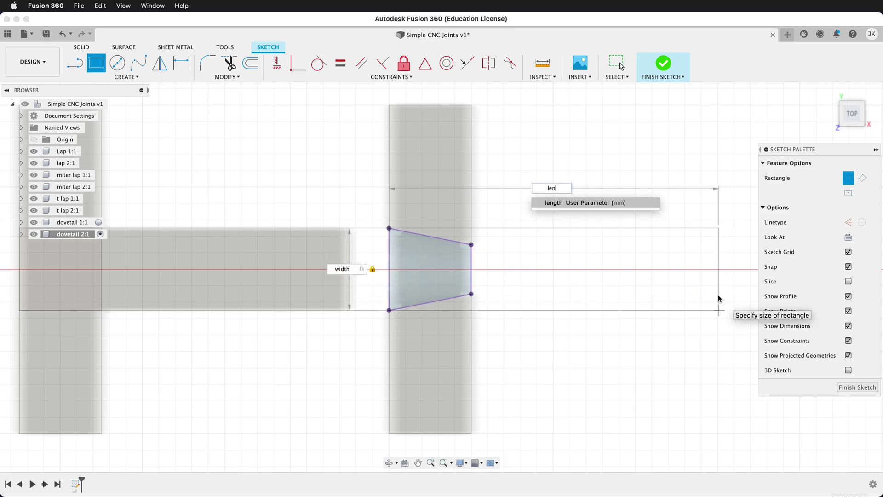
click(718, 295)
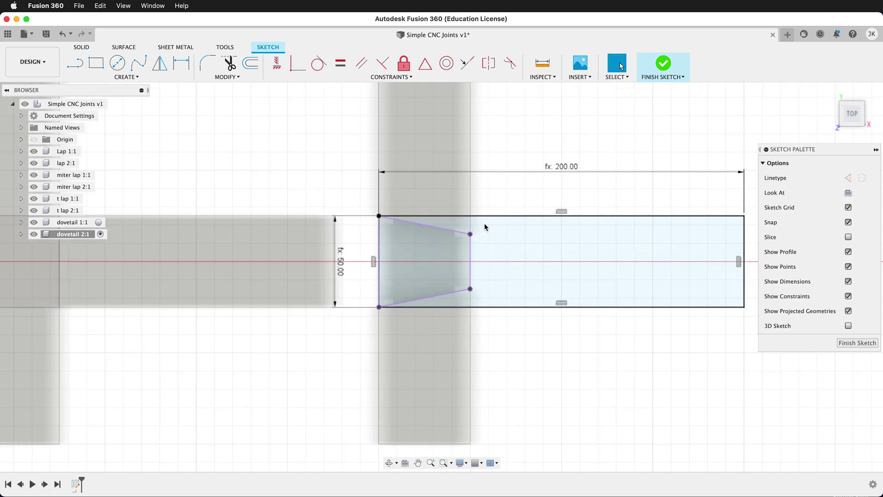
Step: Project the two edges of the first dovetail piece that lie in line with the tail's narrow end, above and below it
scroll(484, 230, up, 3)
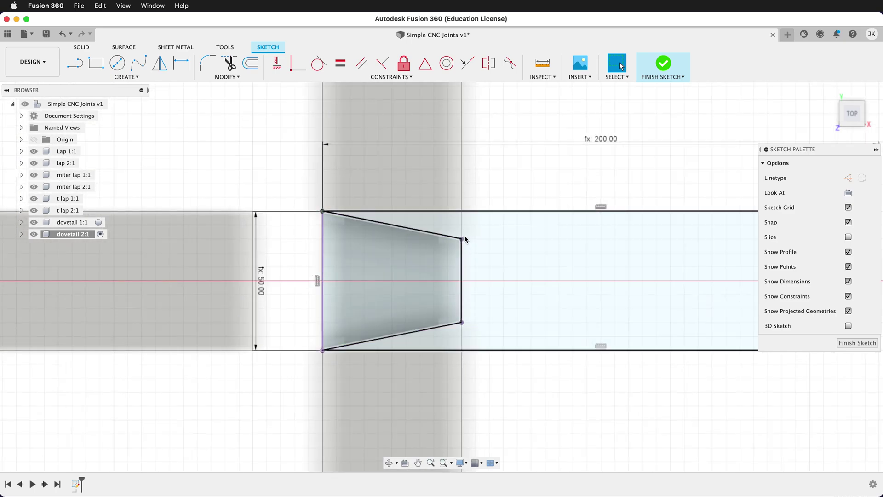
key(p)
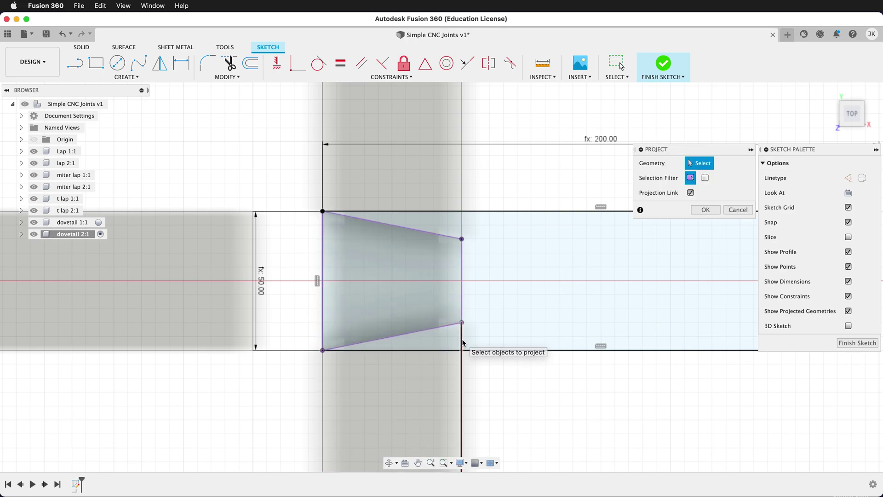
click(461, 343)
click(459, 199)
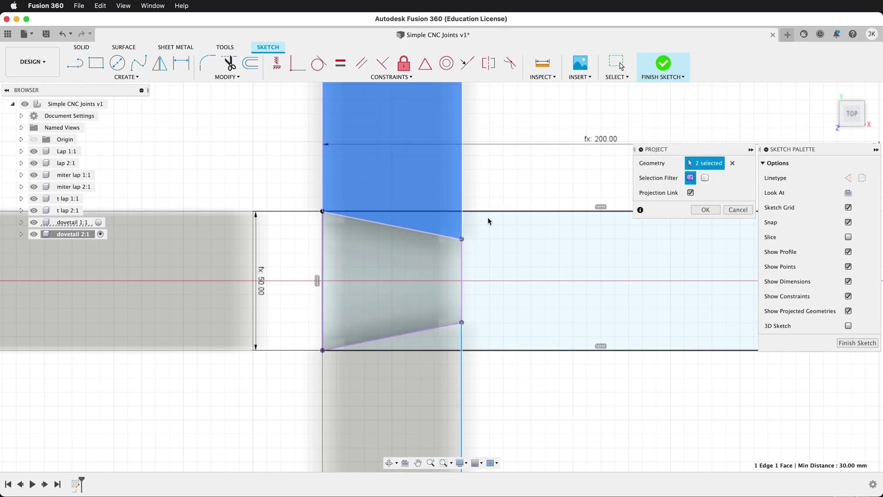
click(462, 202)
click(451, 201)
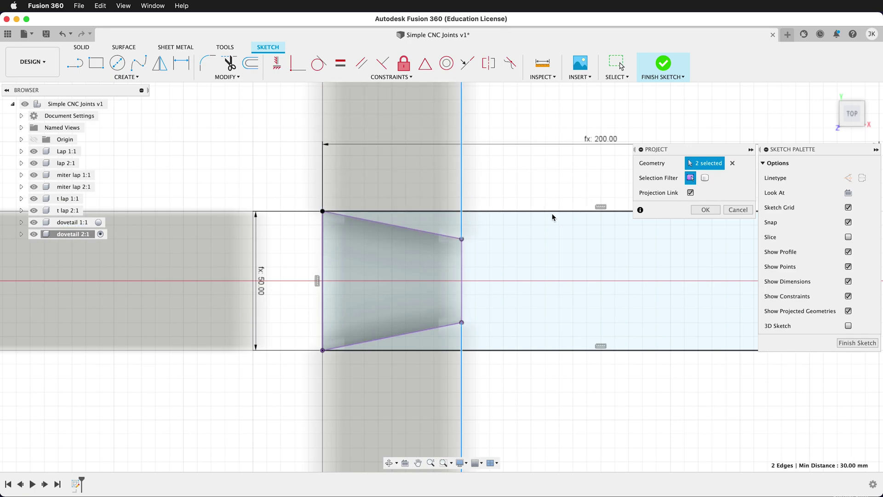
scroll(510, 207, down, 1)
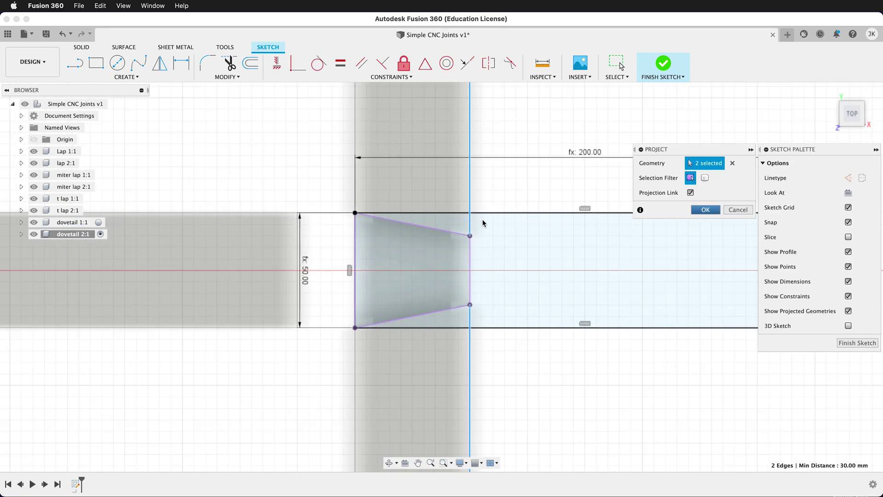
click(705, 209)
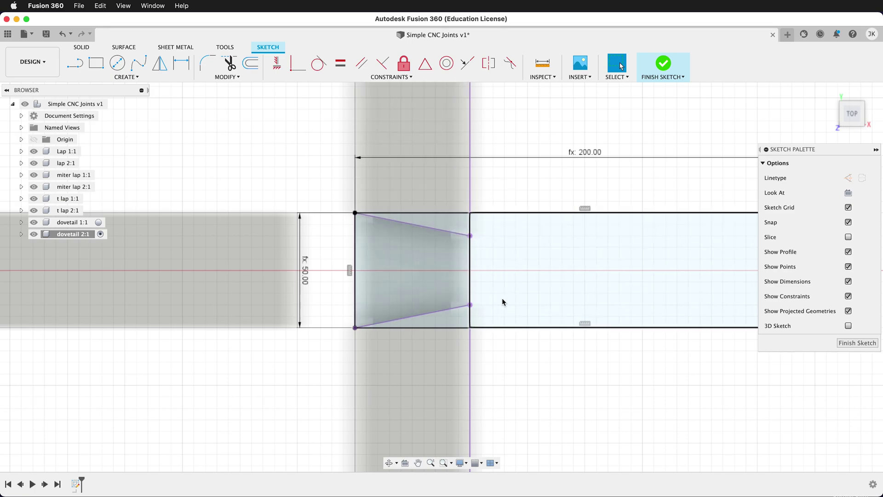
Step: Draw a line across the rectangle along the projected edges at the tail's narrow end, and finish the sketch
key(l)
click(469, 213)
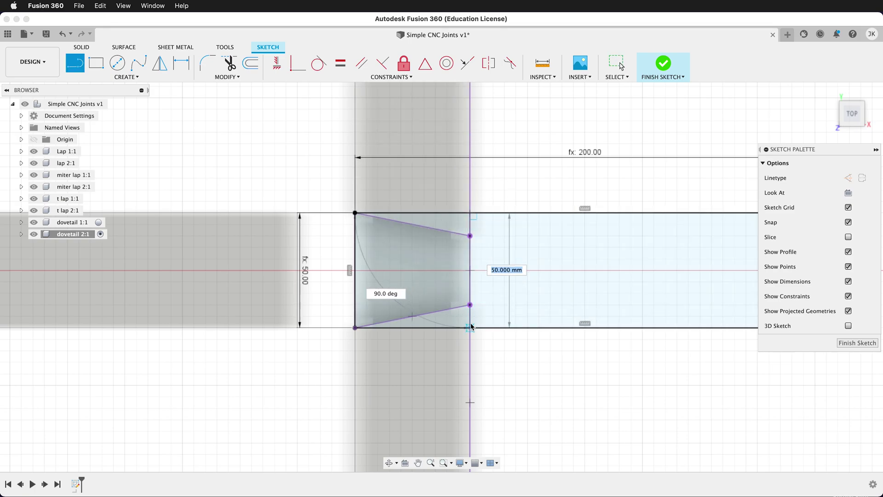
click(470, 328)
click(356, 328)
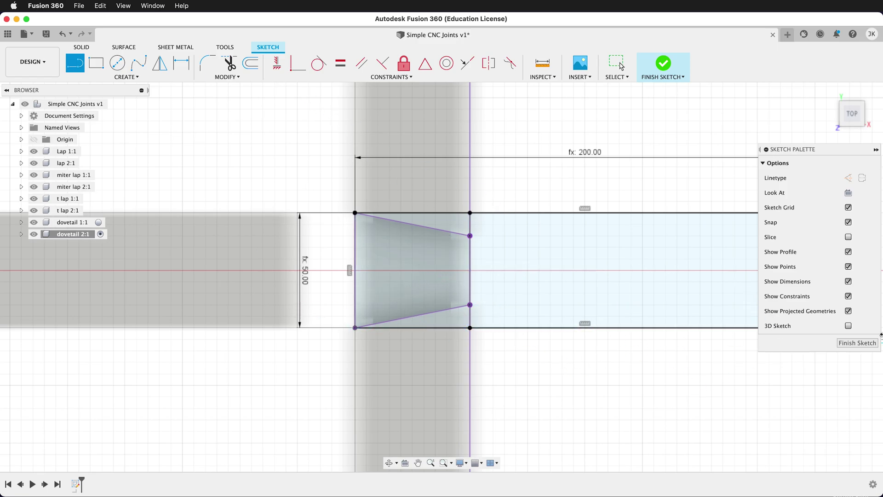
click(870, 346)
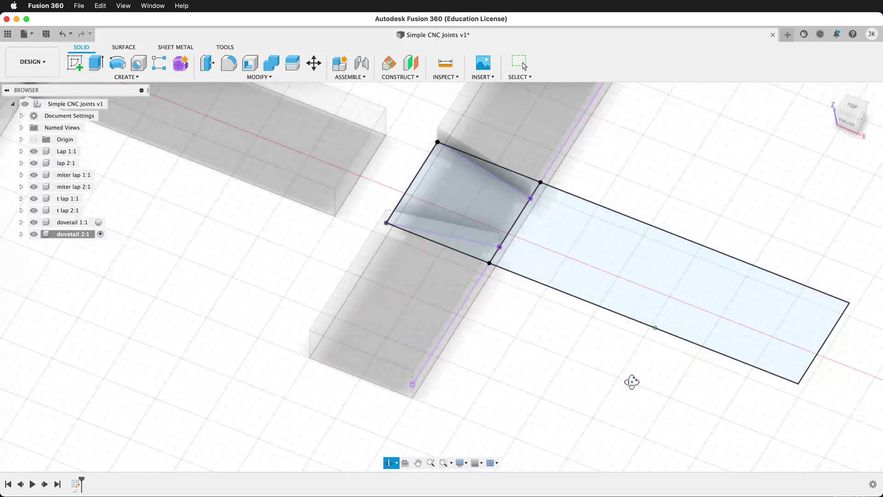
Step: Extrude the long rectangular profile beyond the dovetail symmetrically by ply/2 as a new body
click(95, 63)
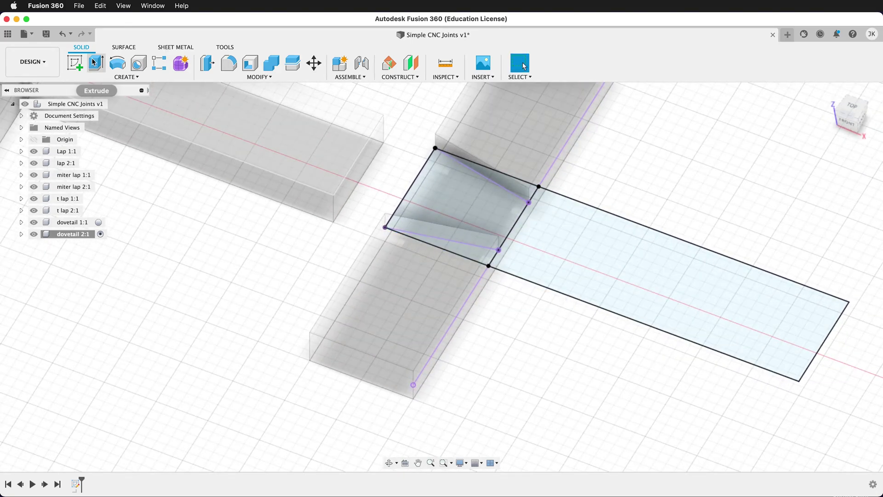
click(562, 230)
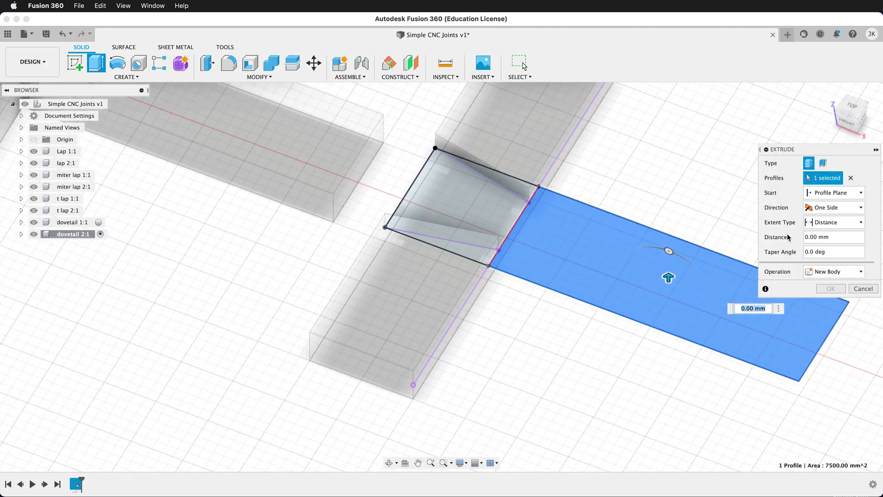
click(833, 207)
click(829, 247)
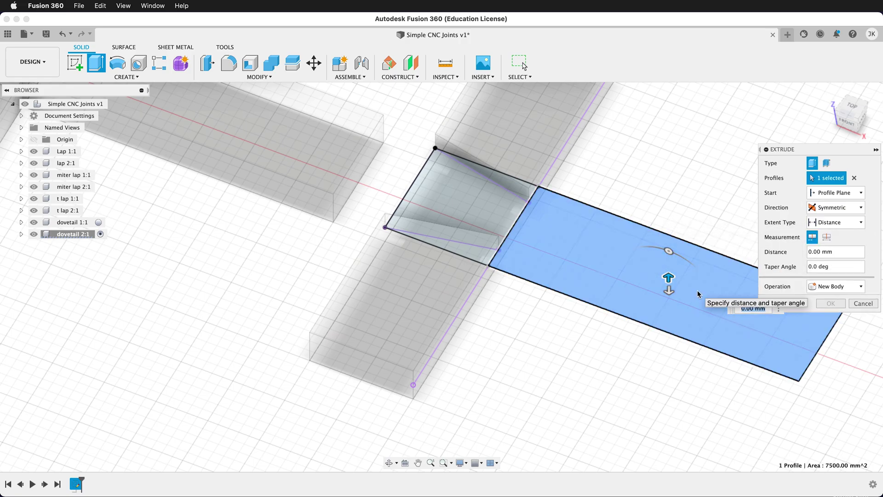
text(ply/2)
key(Return)
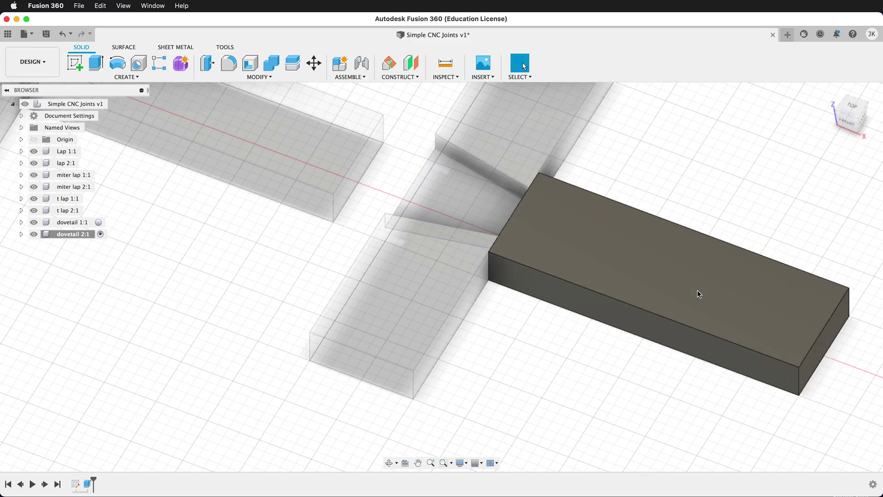
Step: Show Sketch1 of dovetail 2 to extrude the tail profile by ply/2 joined to the body, and hide the sketch again
click(21, 234)
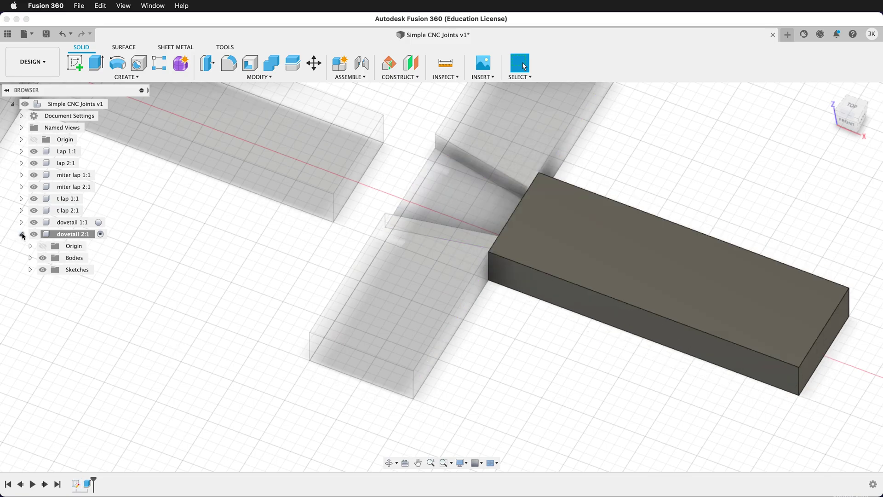
click(30, 269)
click(51, 282)
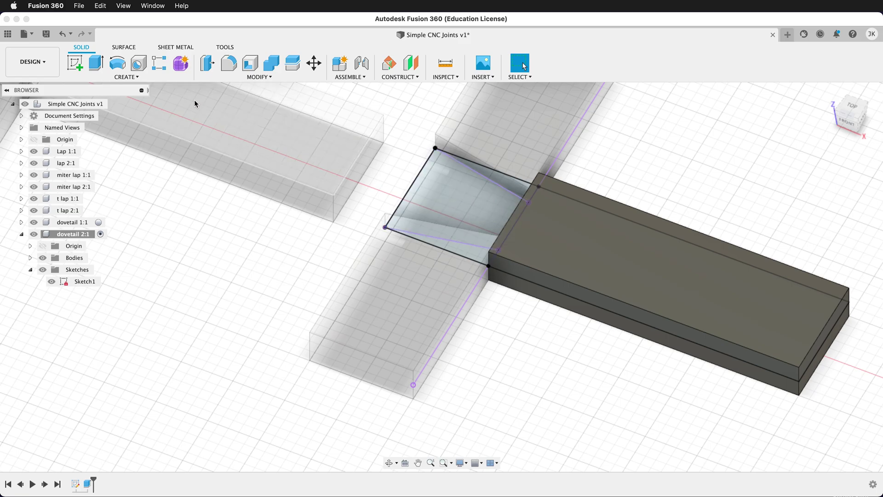
click(96, 63)
click(451, 190)
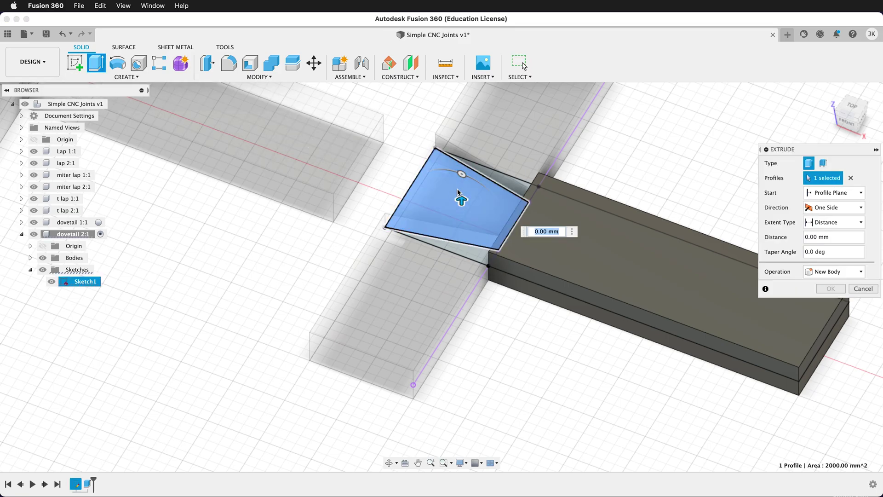
text(ply/2)
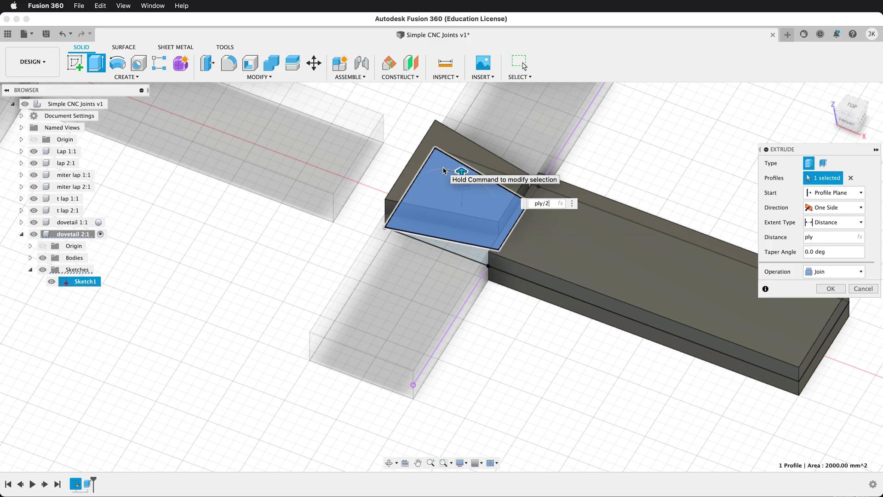
click(830, 288)
click(52, 281)
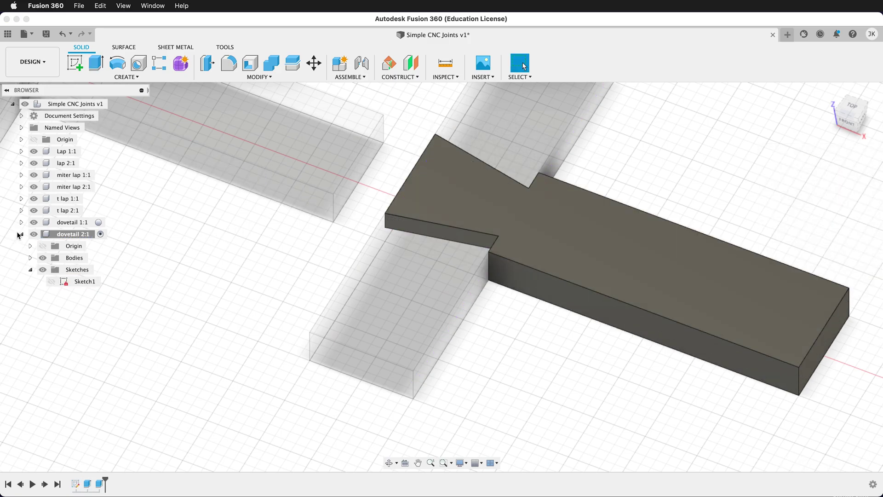
Step: Activate the top-level assembly and examine the angled edges and inner corners where the two dovetail pieces meet
drag(70, 117, 102, 104)
shift+middle_drag(467, 276, 263, 348)
scroll(322, 368, up, 6)
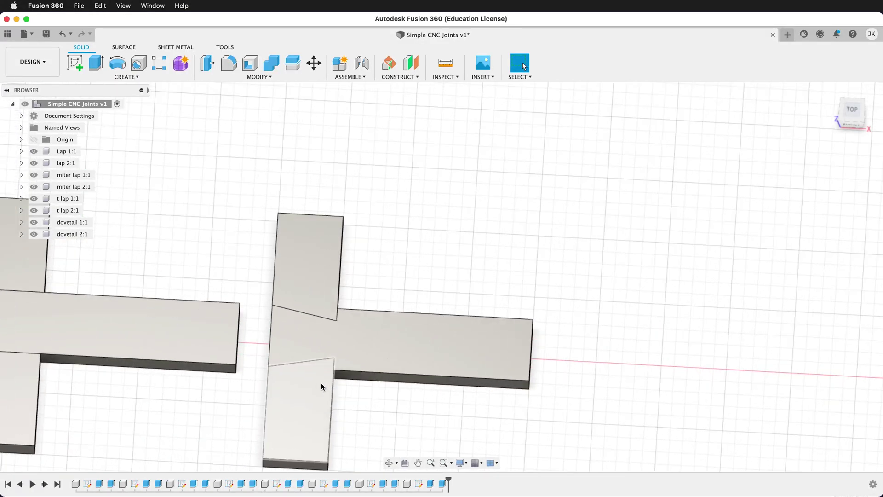
scroll(333, 346, up, 5)
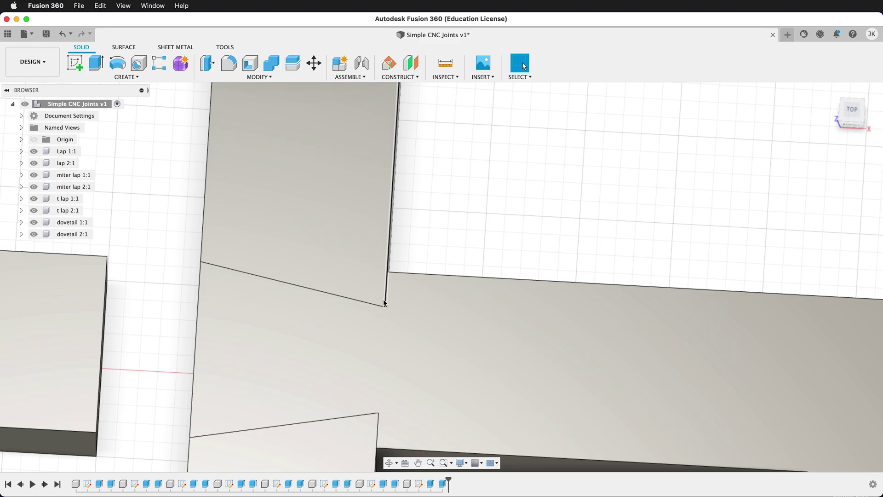
scroll(384, 302, up, 3)
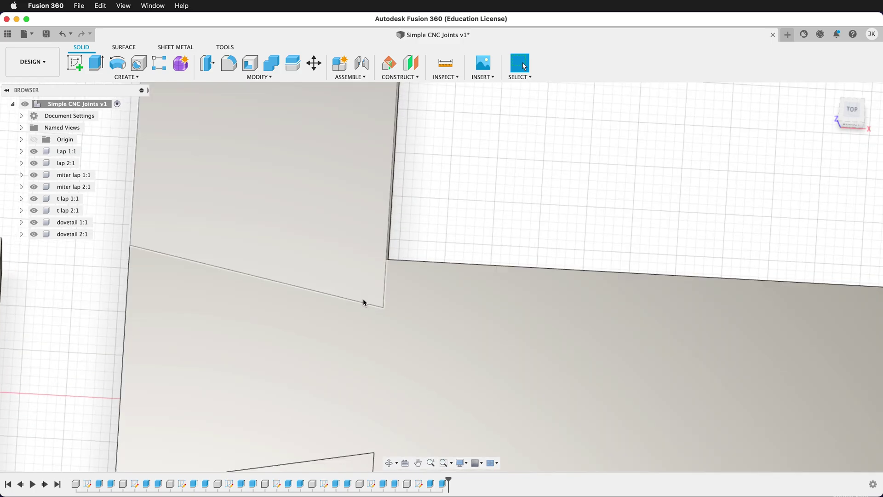
scroll(405, 282, down, 2)
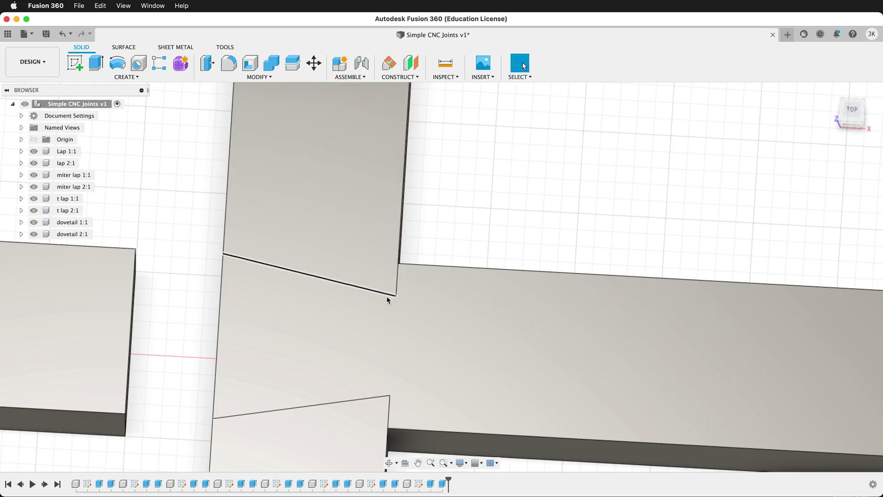
scroll(282, 344, down, 3)
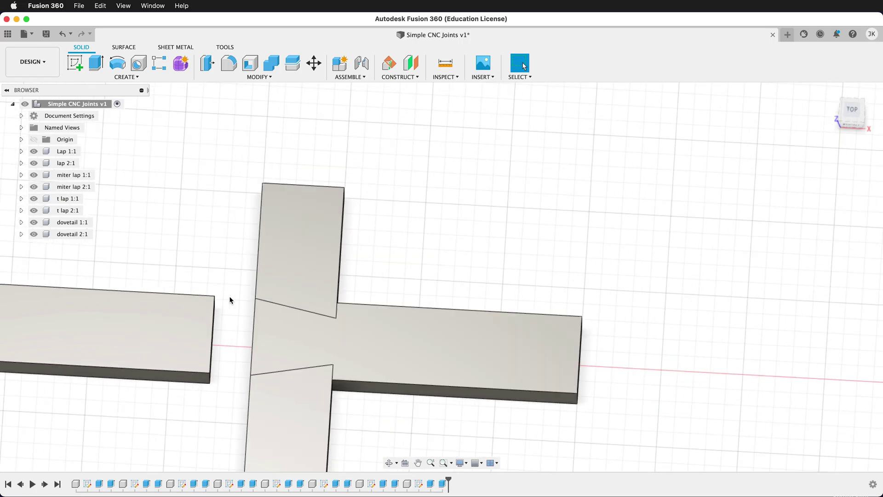
scroll(285, 227, down, 3)
mouse_move(286, 227)
shift+middle_down()
mouse_move(317, 223)
mouse_move(314, 233)
mouse_move(321, 234)
shift+middle_up()
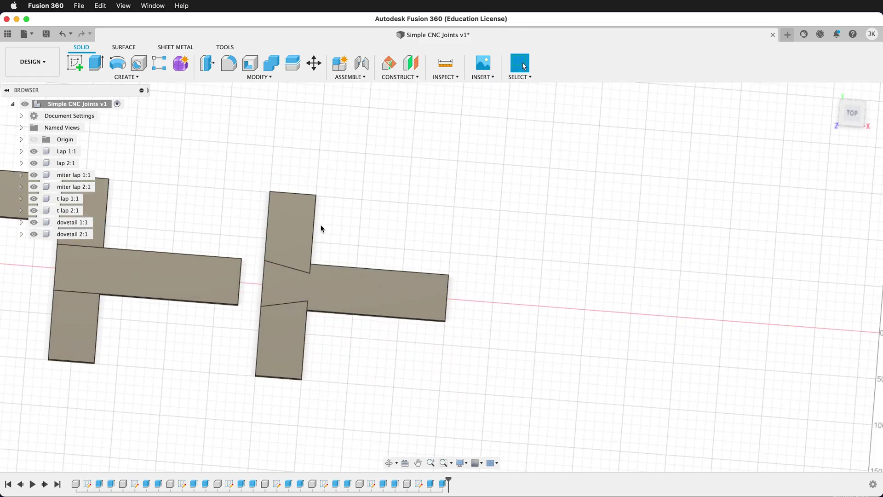
Step: Create a new internal component named curvy dovetail 1 under the top-level assembly
right_click(49, 104)
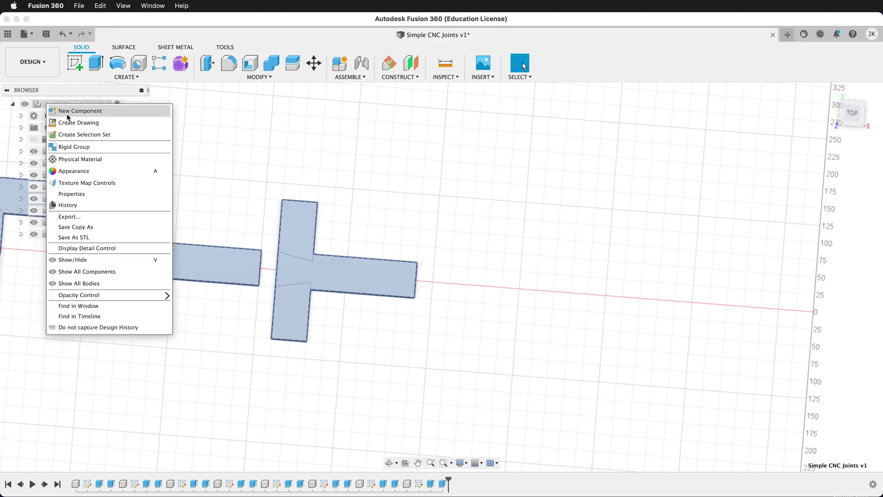
click(78, 111)
text(curvy dovetail 1:1)
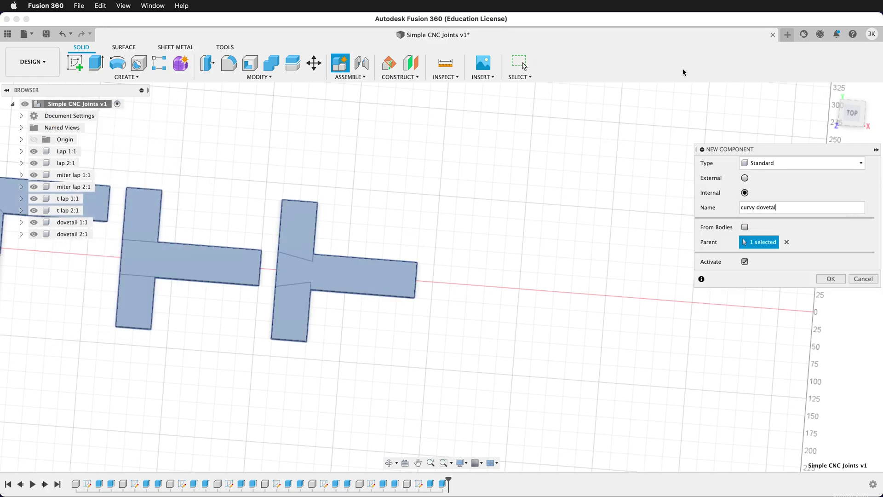
key(Return)
Step: Start a sketch on the top plane and draw a length by width upright rectangle beyond the dovetail joint
click(75, 63)
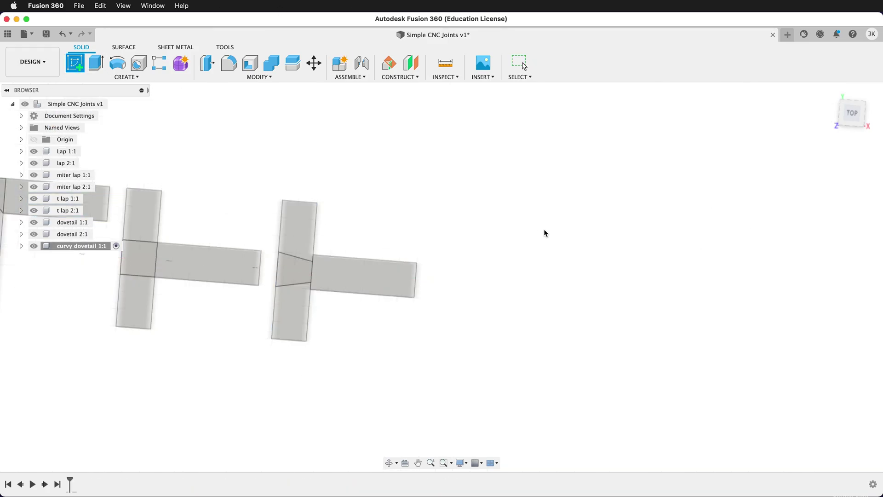
click(127, 294)
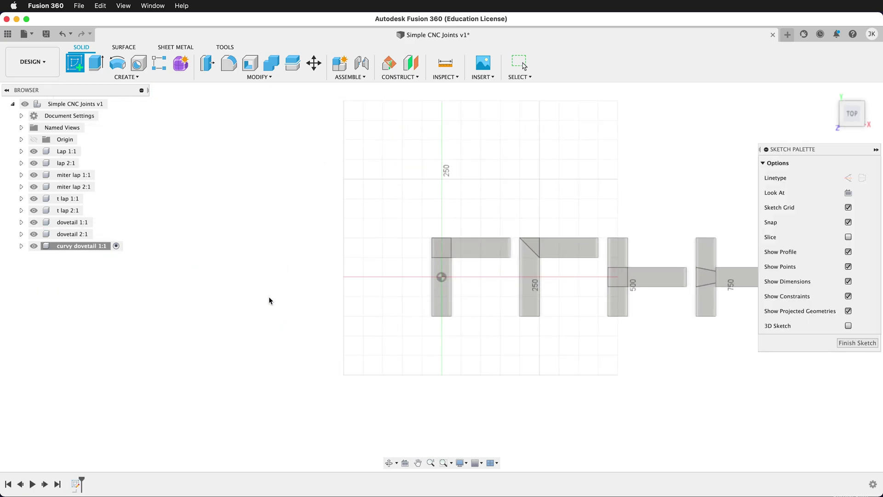
middle_drag(633, 288, 240, 276)
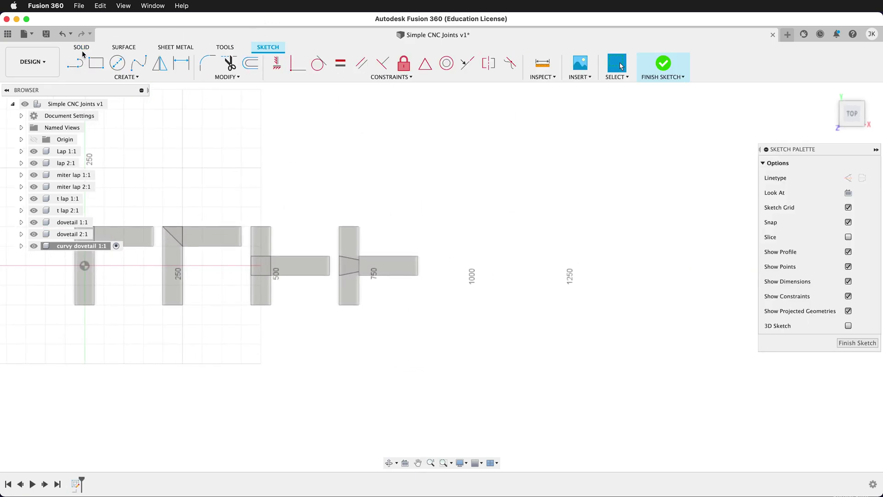
key(r)
click(461, 235)
text(length)
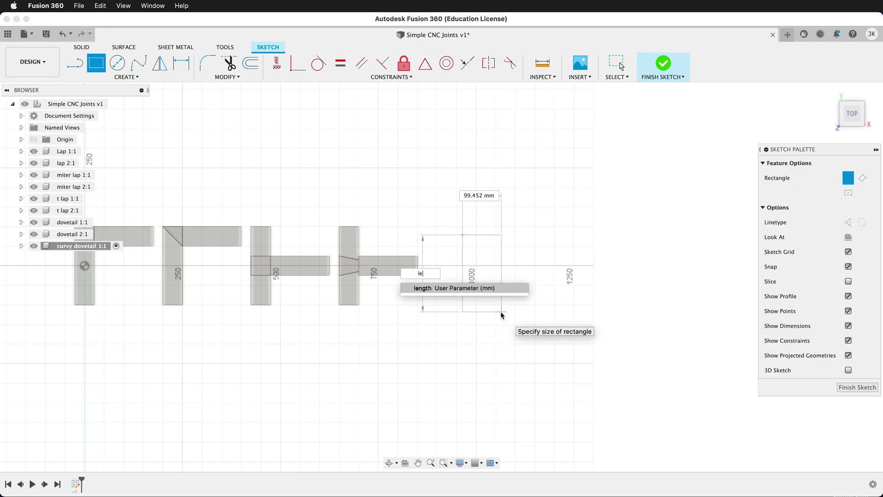
key(Tab)
text(width)
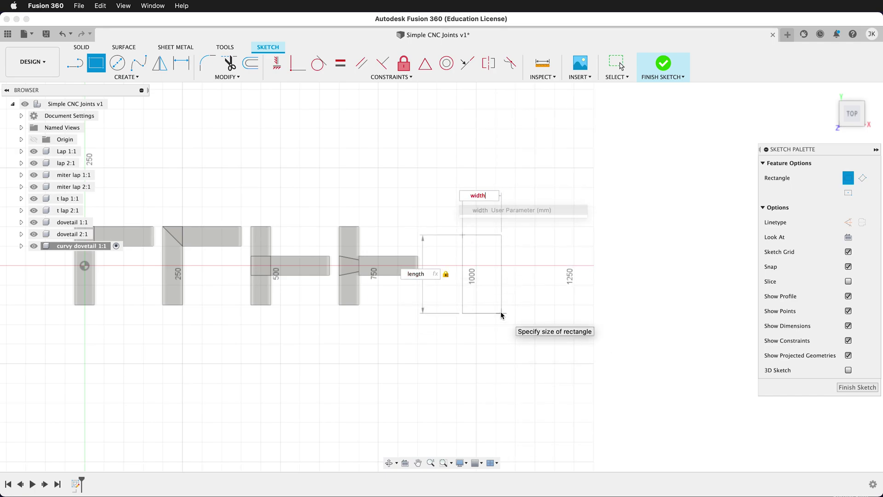
key(Return)
Step: Make the rectangle's top edge collinear with the dovetail piece's top edge and dimension its lower-left corner 875 mm horizontally from the origin
click(467, 63)
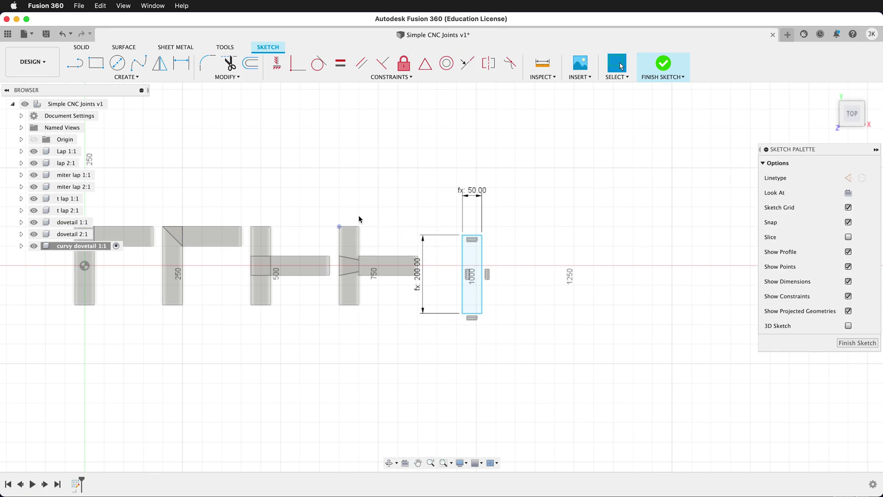
click(350, 226)
click(473, 235)
key(d)
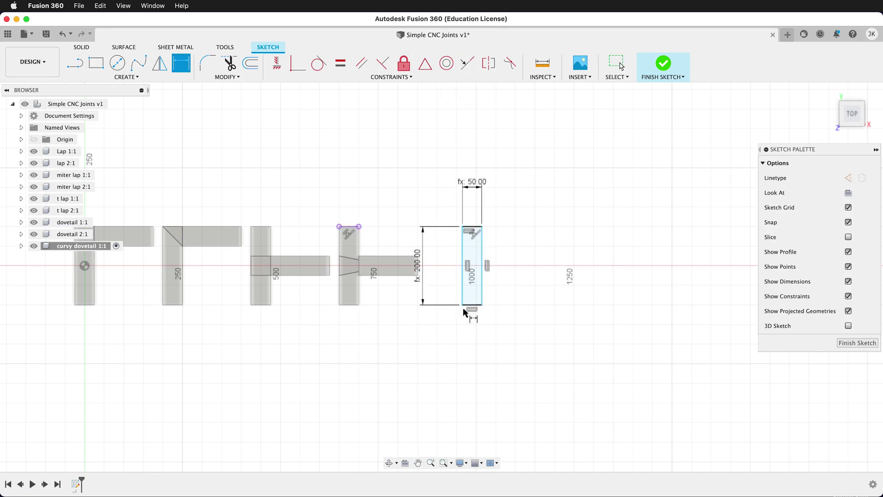
click(84, 266)
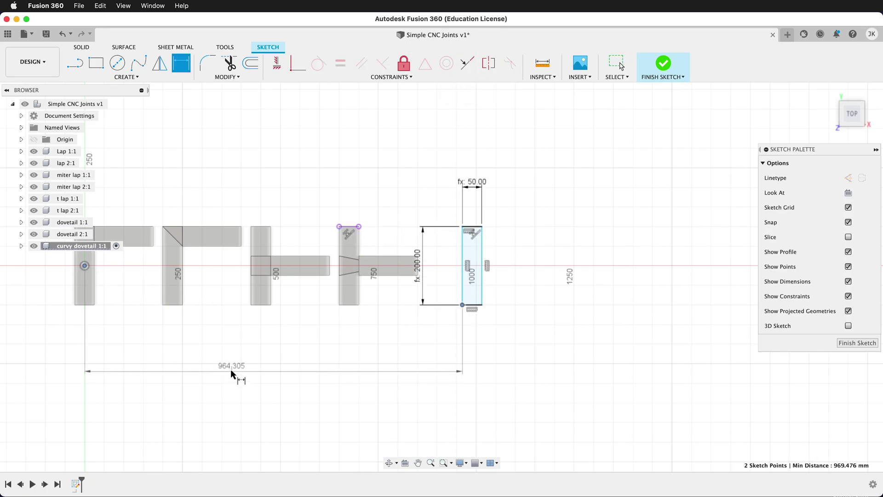
click(265, 361)
text(950)
key(Return)
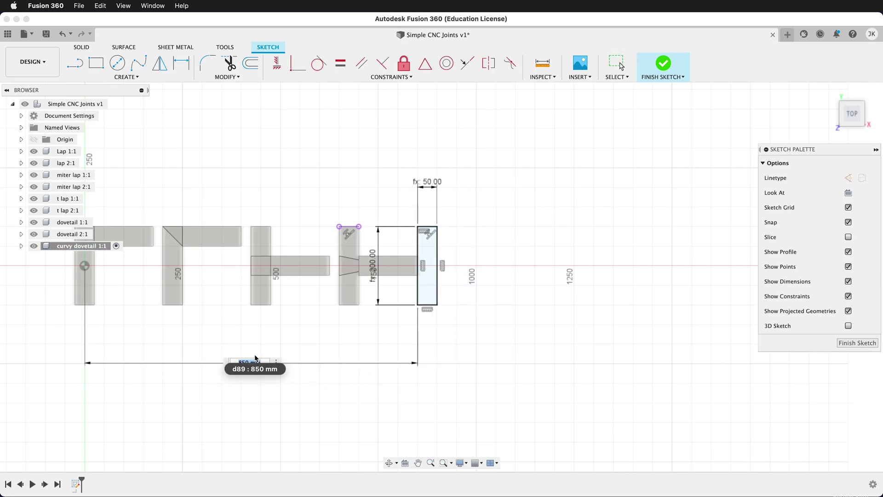
Step: Draw a width by width square inside the upright rectangle, starting on its left edge, to span the full width
scroll(398, 290, up, 5)
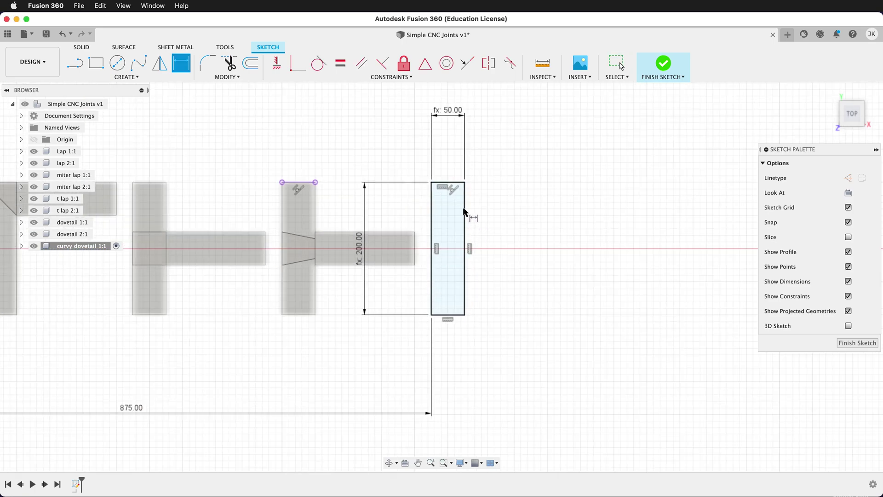
click(97, 65)
scroll(426, 239, up, 4)
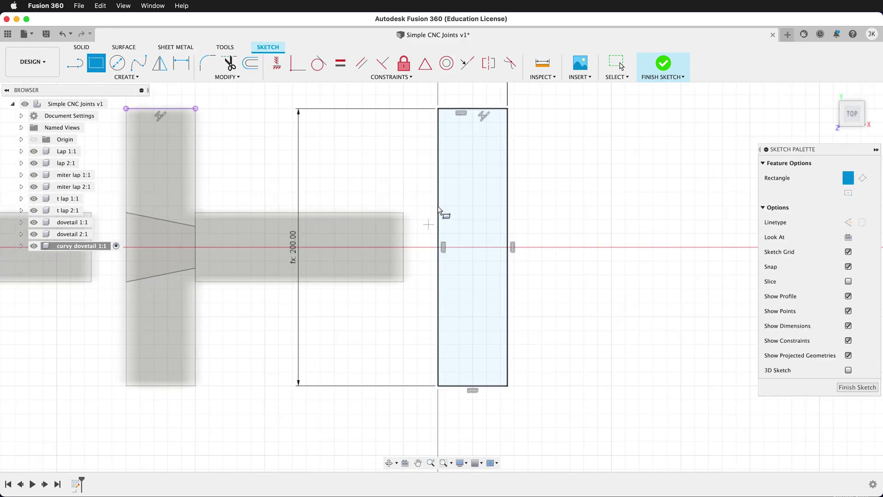
click(439, 211)
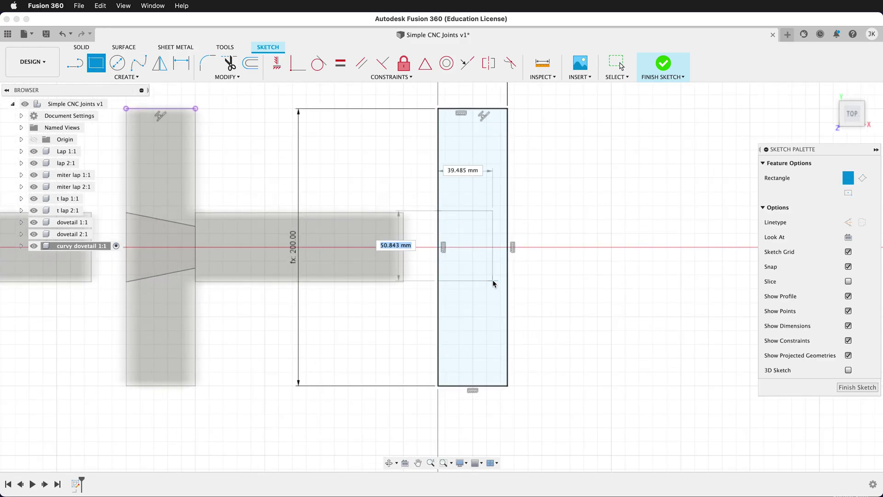
text(w)
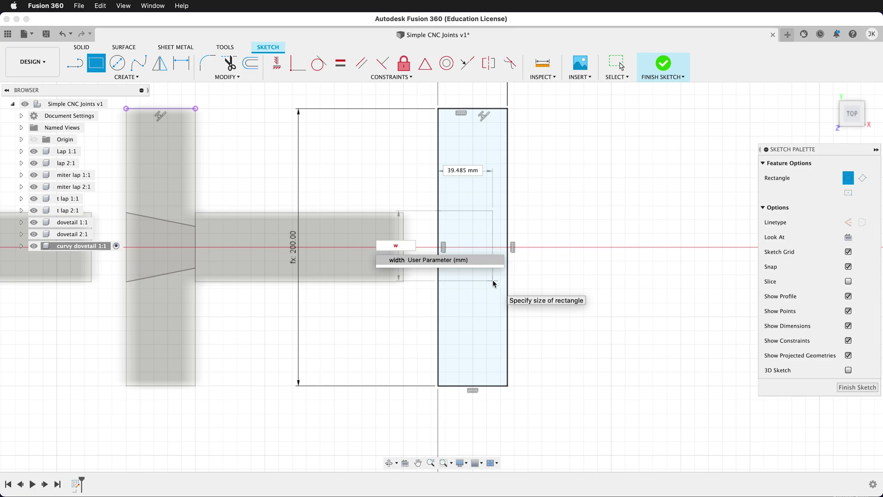
key(Tab)
text(w)
key(Tab)
key(Return)
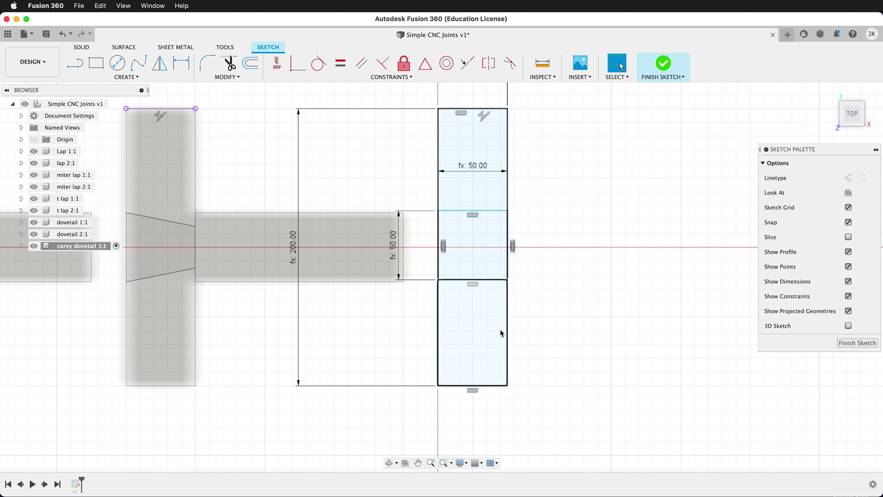
Step: Dimension the distance between the square's lower edge and the rectangle's bottom edge as (length-width)/2
key(d)
click(497, 280)
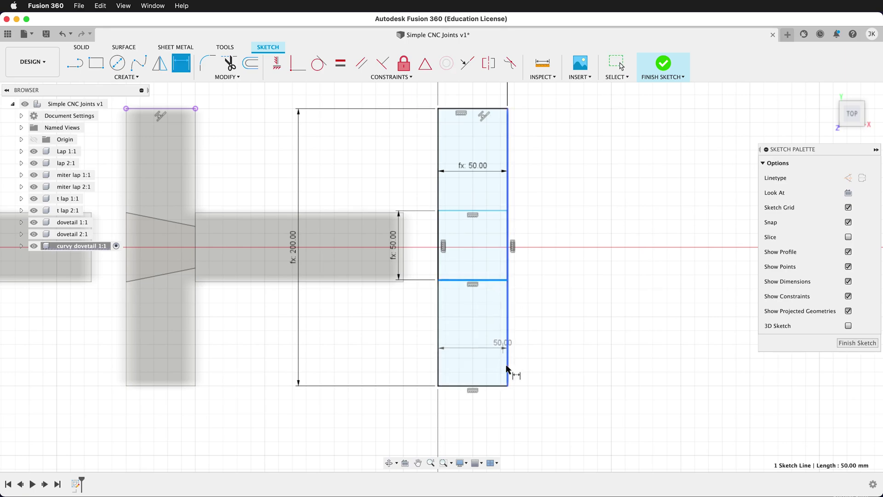
click(484, 384)
click(555, 339)
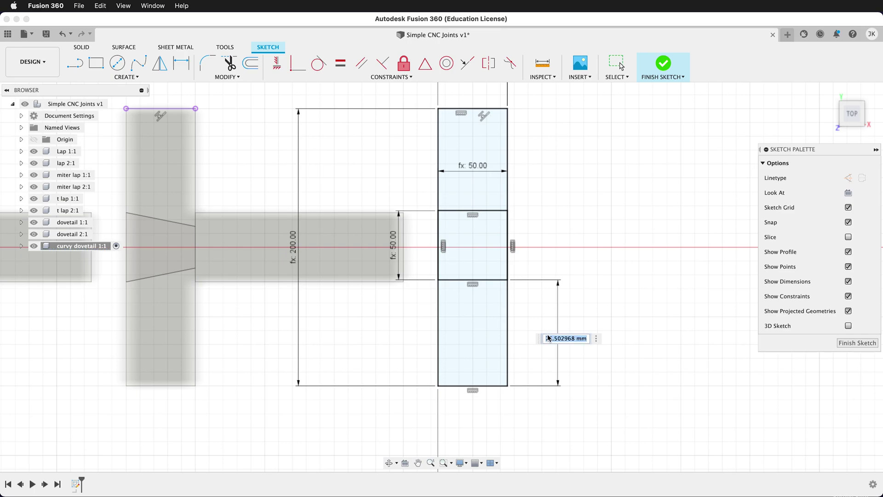
text((length-width)/2)
key(Return)
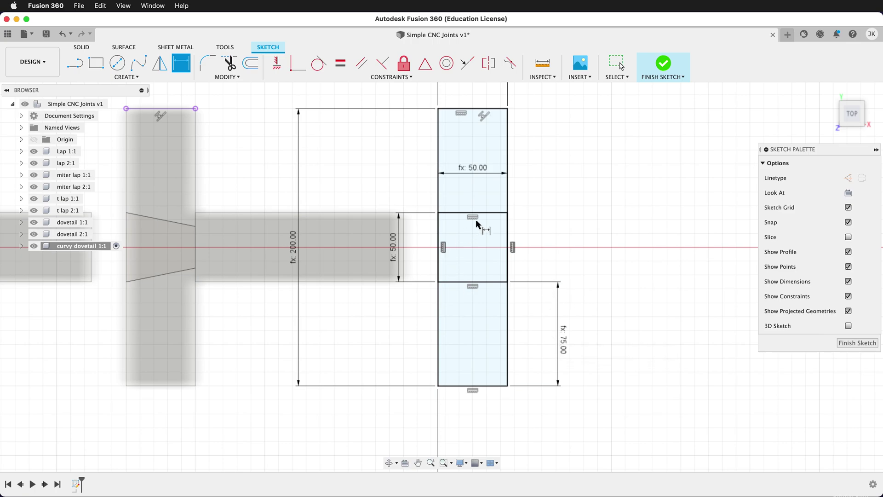
Step: Draw a circle at the centre of the square with a diameter of width-buffer
scroll(486, 230, up, 3)
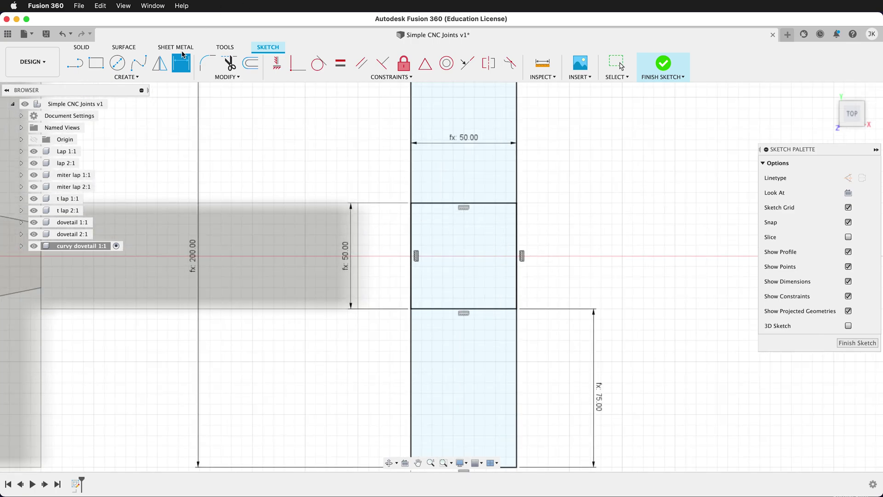
click(117, 63)
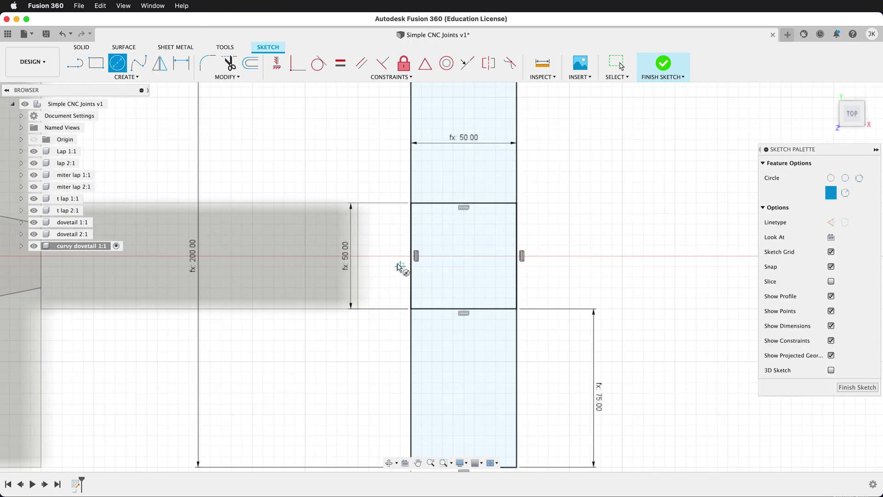
click(463, 255)
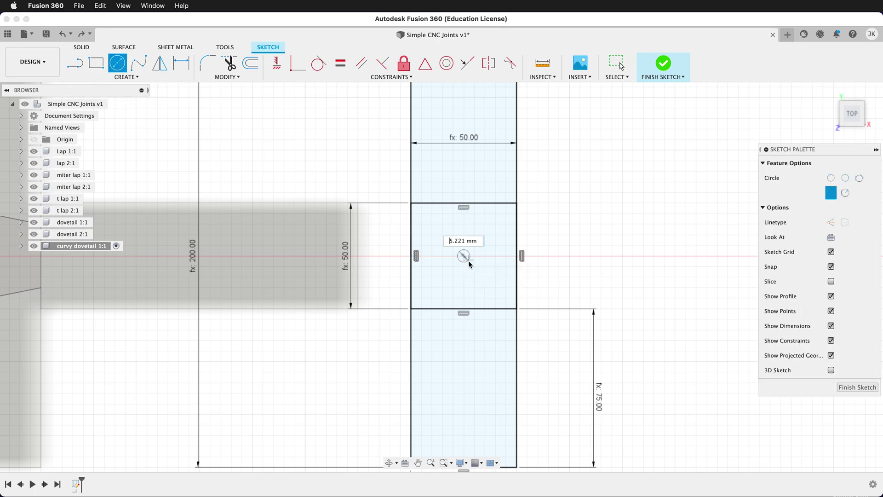
text(width-b)
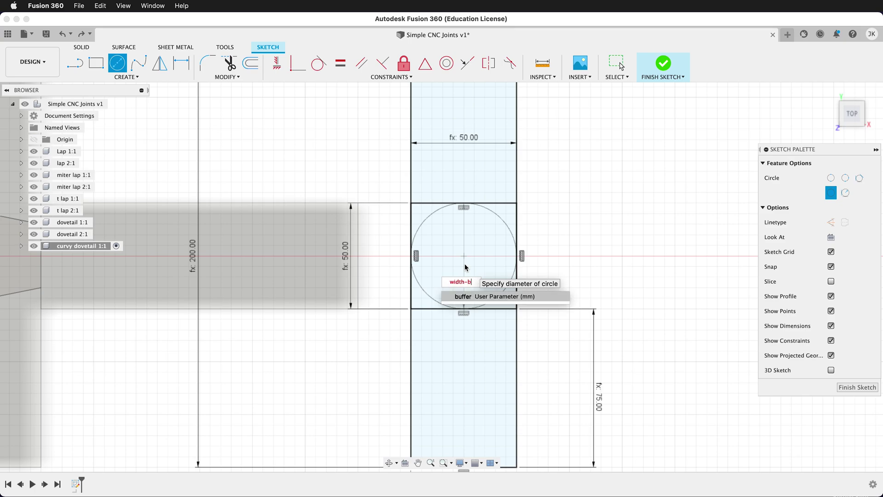
key(Return)
key(Return)
key(Escape)
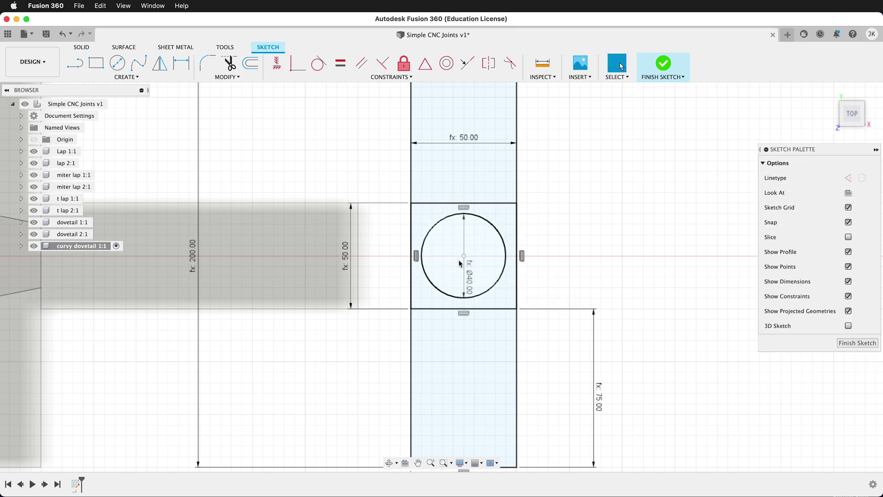
click(492, 287)
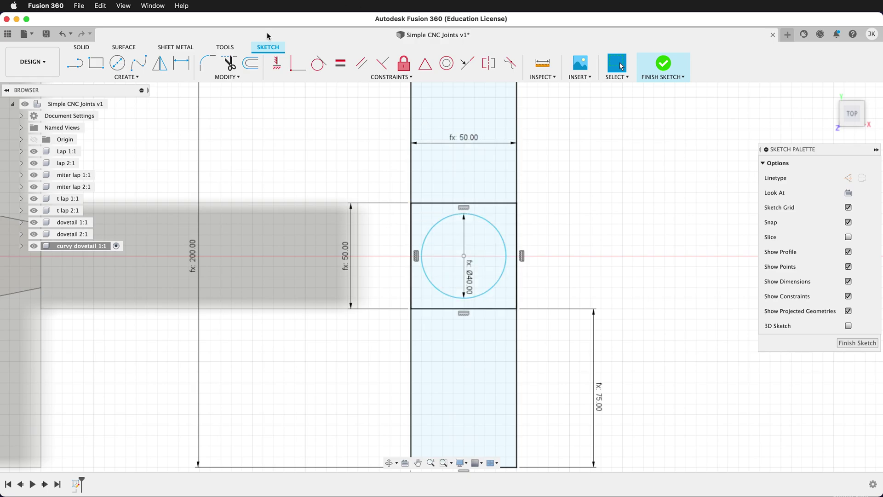
Step: Draw two small circles in the square's lower-right and upper-right corners, outside the large circle
click(115, 68)
scroll(523, 311, up, 5)
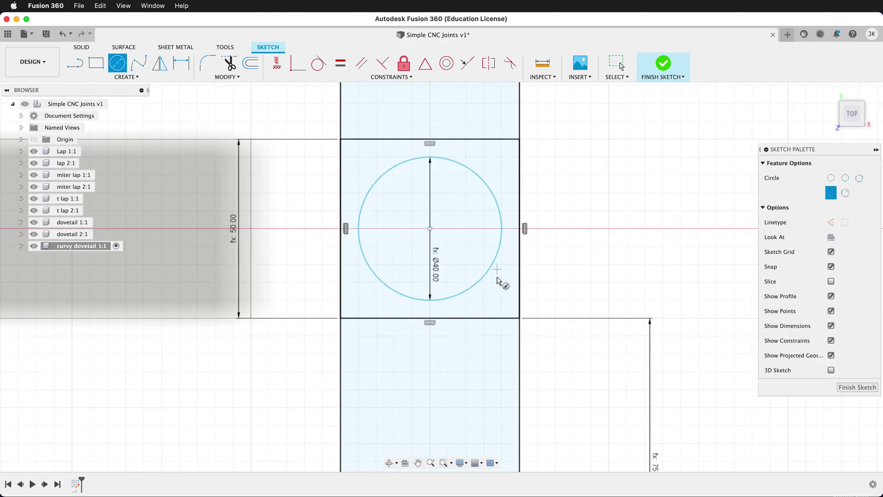
click(497, 300)
click(512, 288)
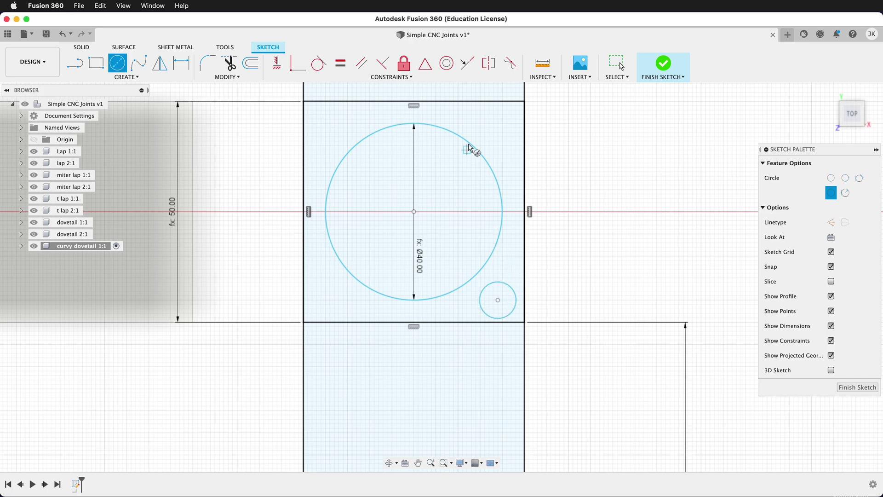
click(497, 125)
click(515, 145)
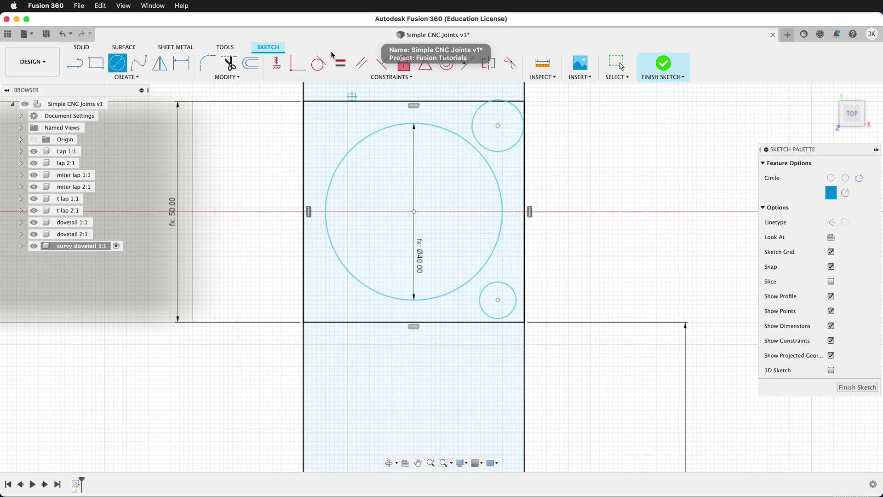
Step: Constrain the upper and lower small circles tangent to the large circle
click(322, 74)
click(475, 140)
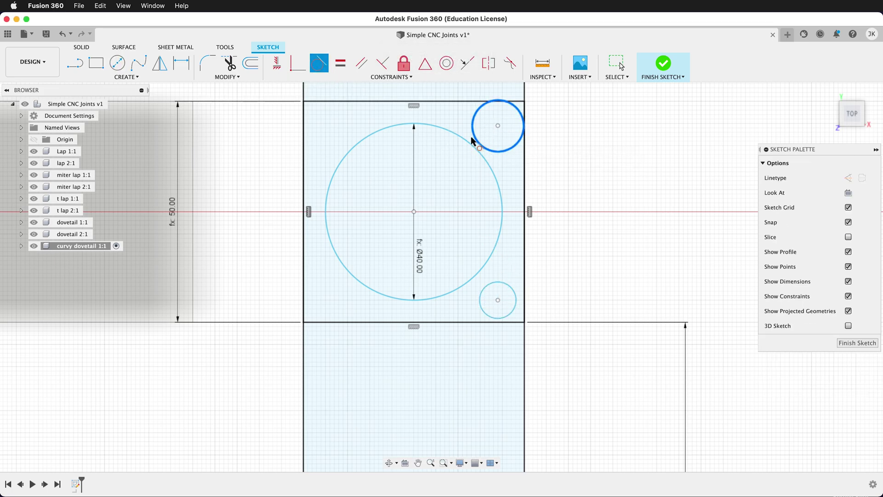
click(466, 140)
click(480, 299)
click(471, 272)
Step: Make the upper small circle tangent to the square's top and right edges, and the lower one tangent to its right and bottom edges
click(473, 109)
click(476, 100)
click(524, 148)
click(511, 308)
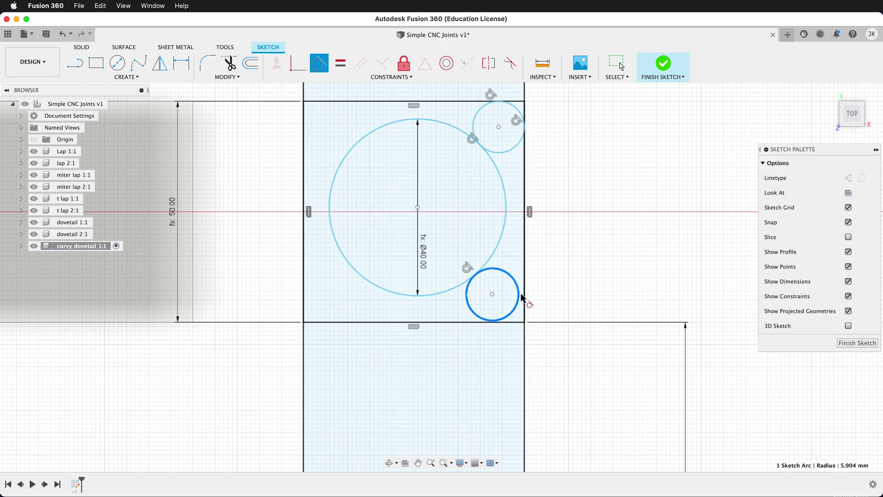
click(525, 288)
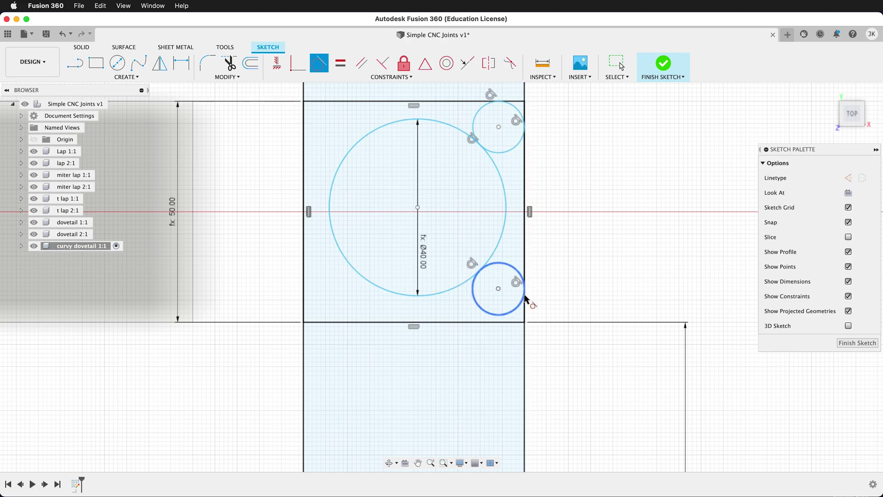
click(508, 323)
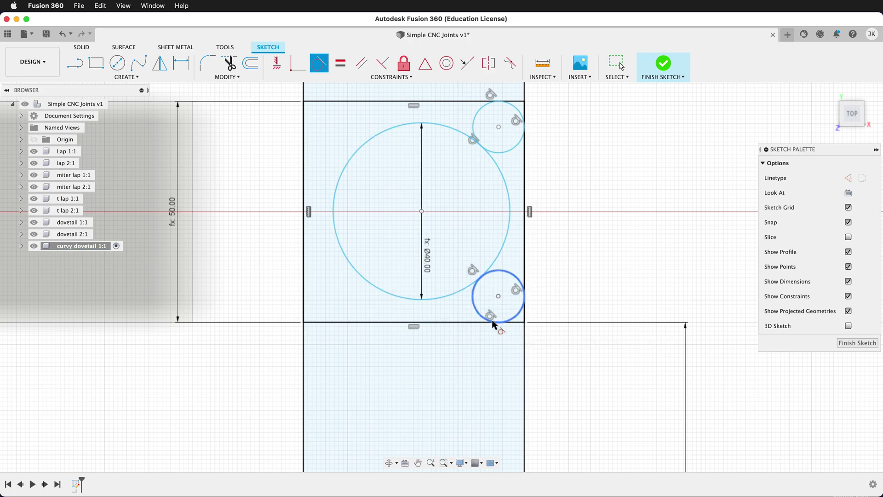
Step: Dimension the lower small circle's diameter as the buffer parameter
key(d)
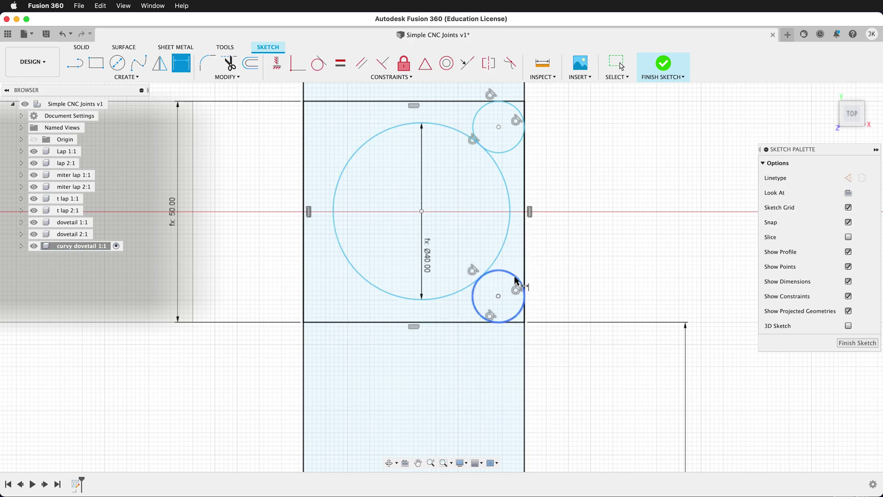
click(522, 291)
click(575, 270)
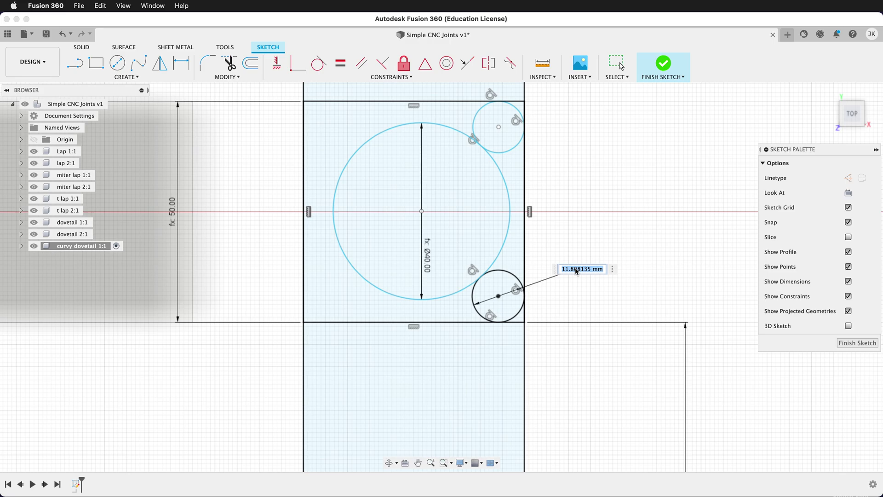
text(buffer)
key(Return)
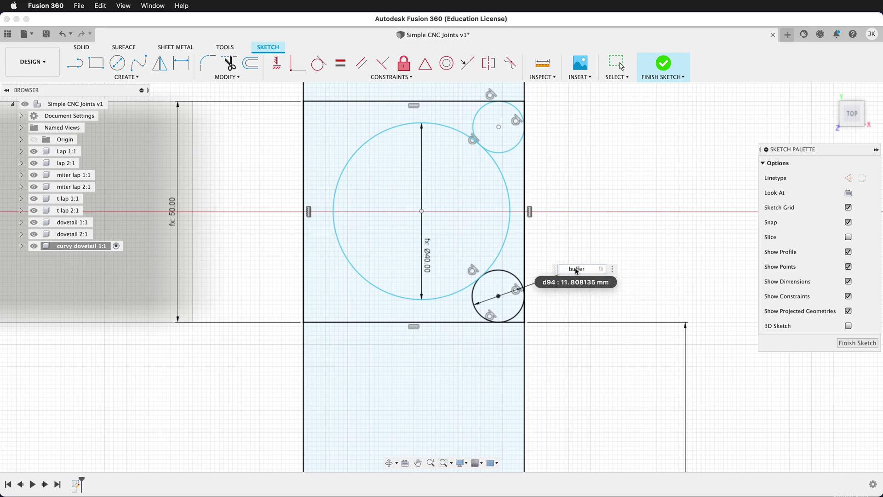
key(Return)
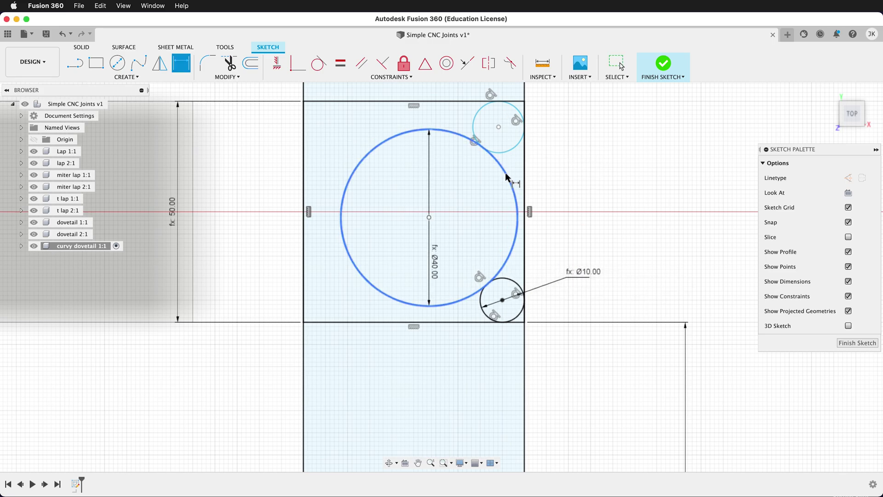
Step: Dimension the upper small circle's diameter as the buffer parameter
click(517, 145)
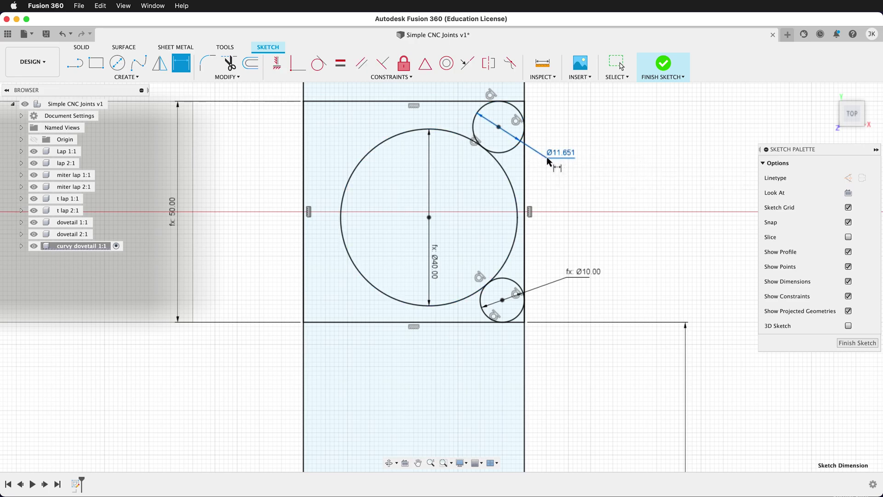
click(547, 160)
text(buffer)
key(Return)
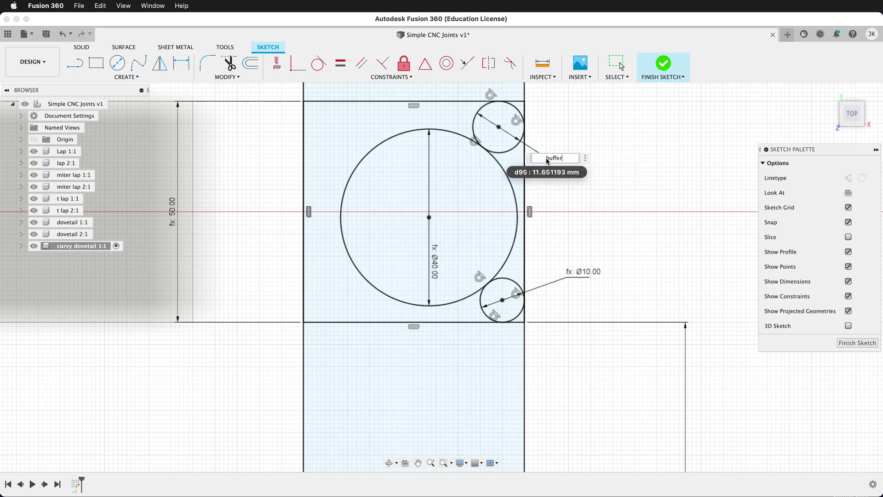
key(Return)
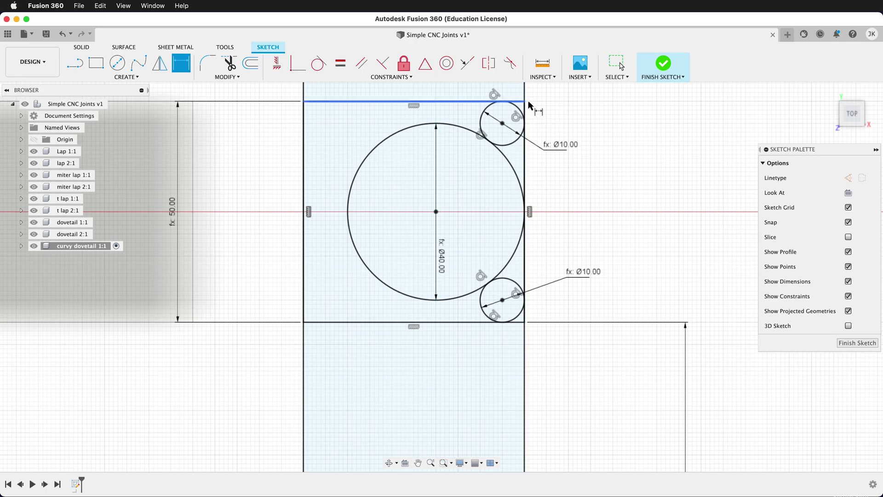
key(Escape)
Step: Convert the square's two horizontal lines to construction lines and finish the sketch
scroll(573, 342, down, 3)
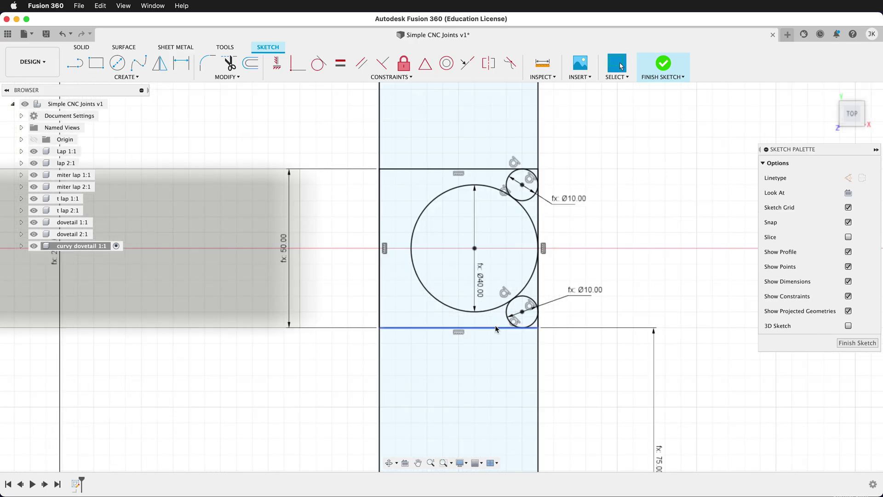
click(478, 328)
shift+click(490, 171)
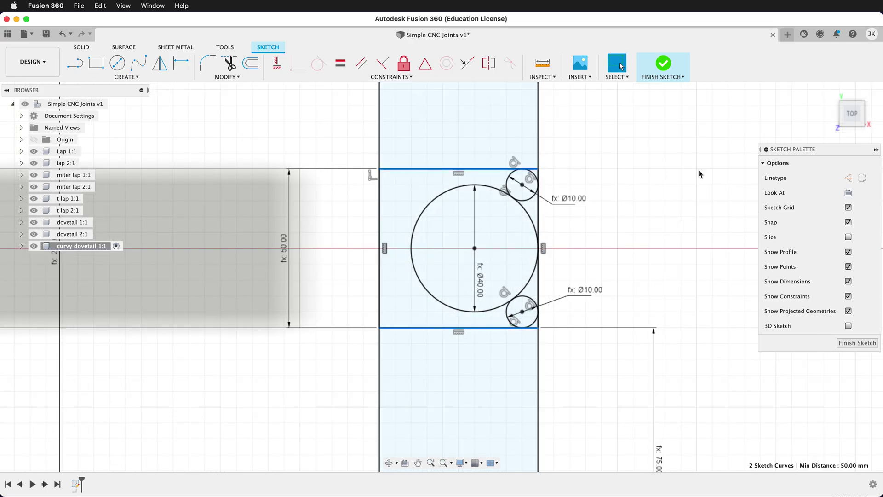
click(849, 178)
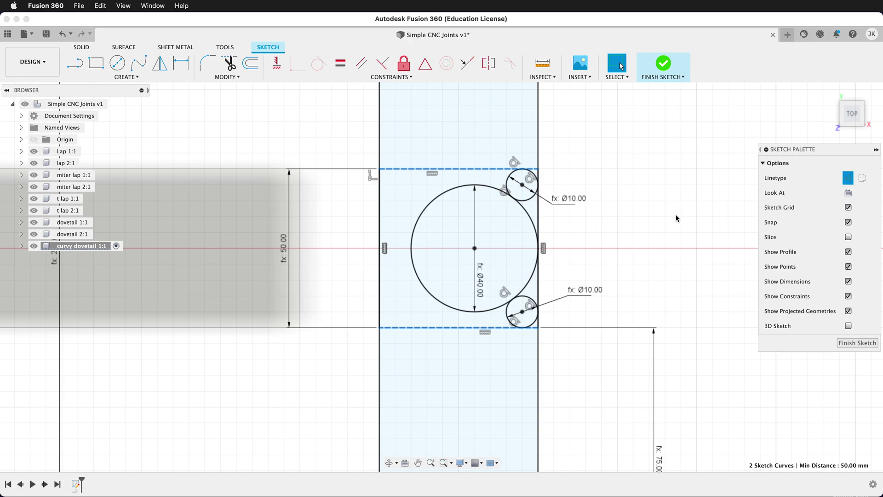
click(854, 343)
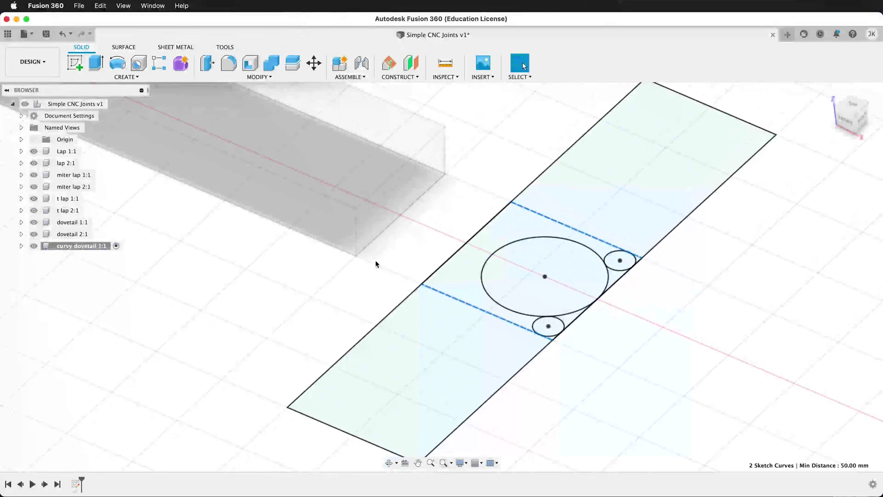
Step: Extrude the board profile together with the two small circles by the ply parameter as a new body
key(e)
click(451, 366)
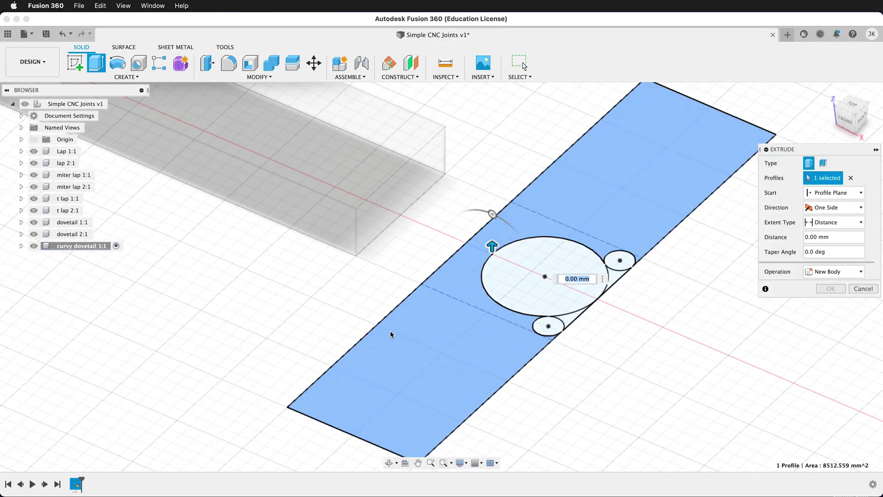
click(556, 325)
click(619, 262)
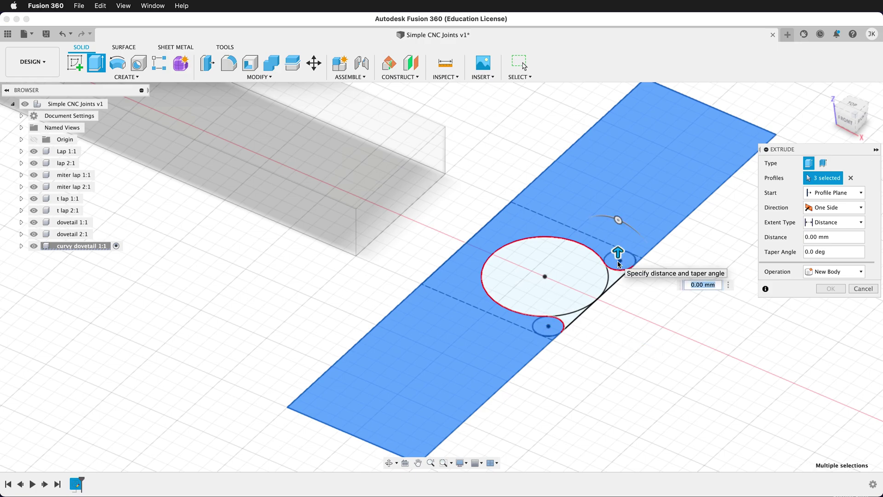
text(ply)
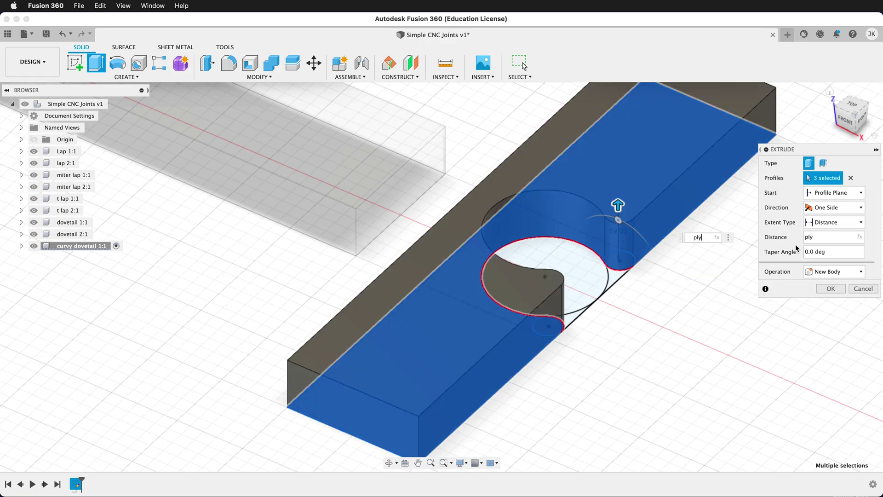
key(Return)
Step: Show the component's sketch, extrude the large circle and neck profiles about half the board's thickness as the recess floor, and hide the sketch again
click(21, 246)
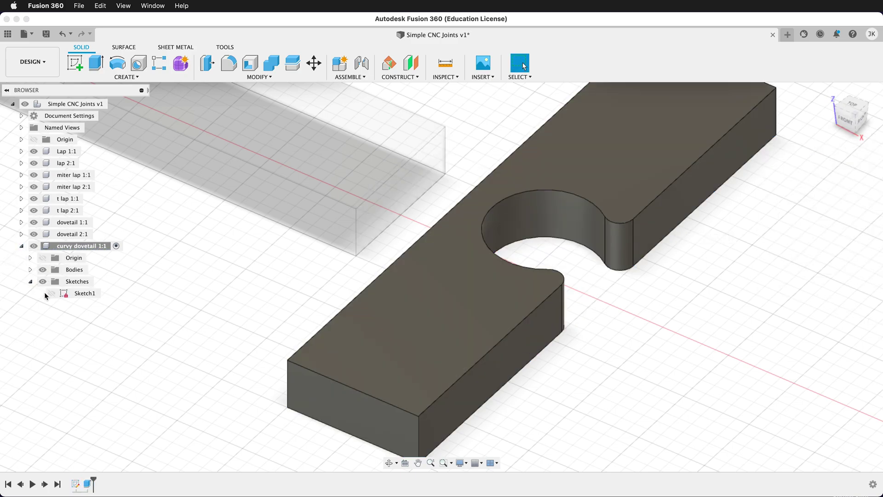
click(51, 293)
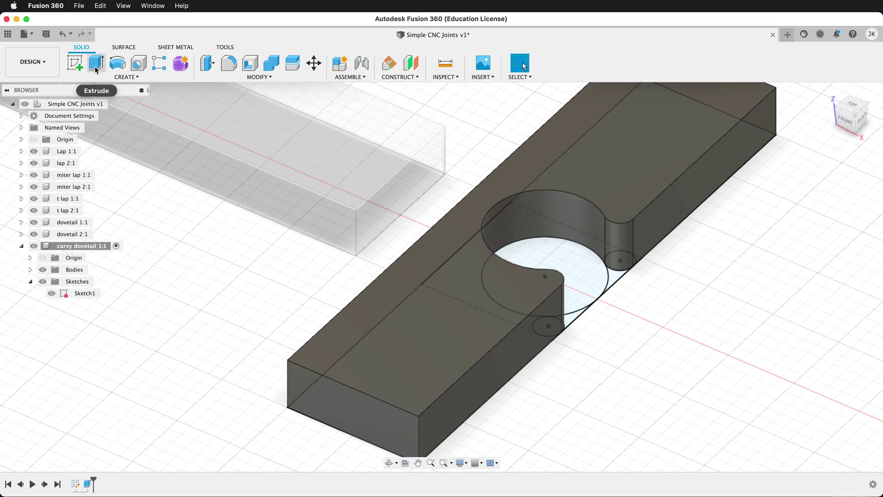
click(96, 62)
click(592, 271)
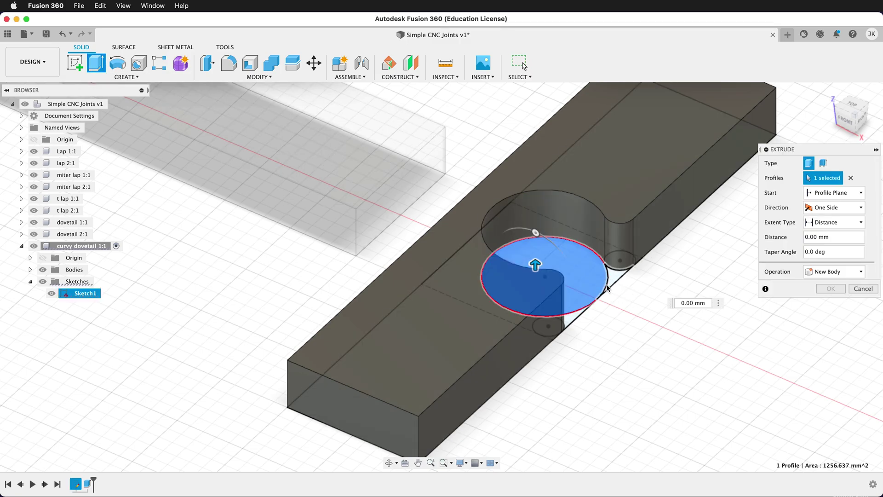
click(567, 319)
click(567, 319)
text(-6)
key(Return)
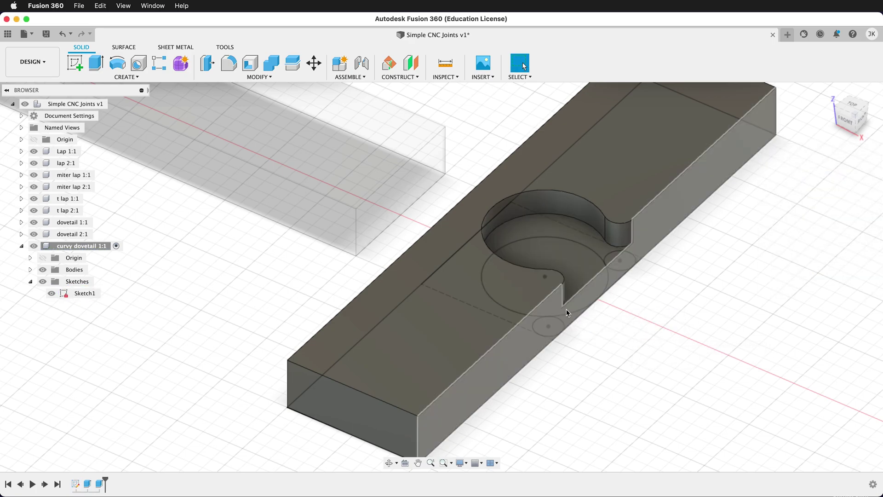
click(51, 292)
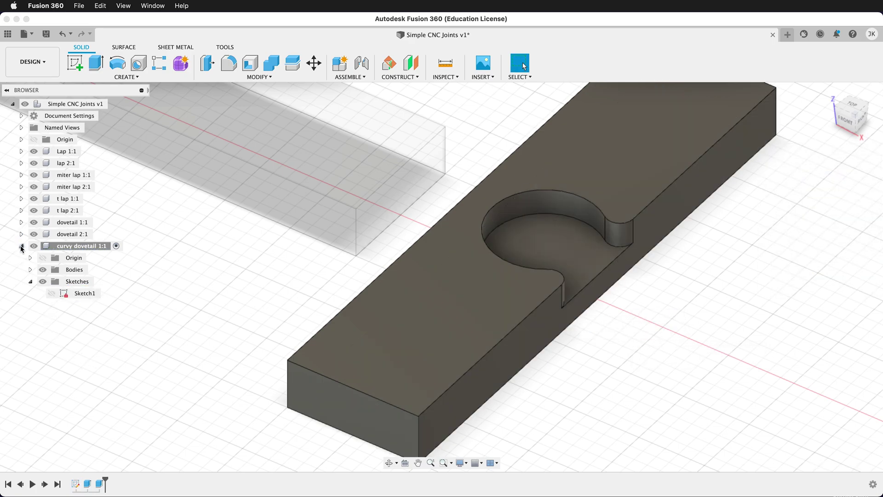
click(22, 246)
Step: Create and activate a new internal component named curvy dovetail 2 under the root component
shift+middle_drag(665, 322, 529, 295)
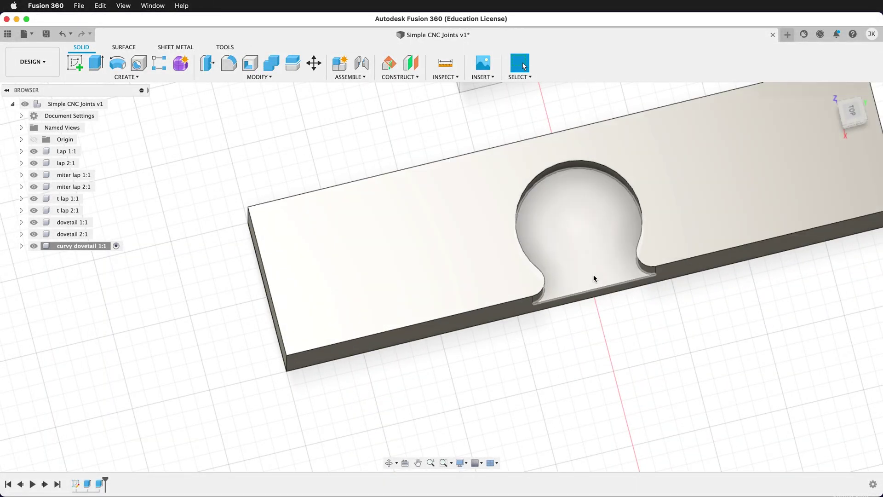
scroll(569, 281, down, 3)
shift+middle_drag(568, 282, 544, 315)
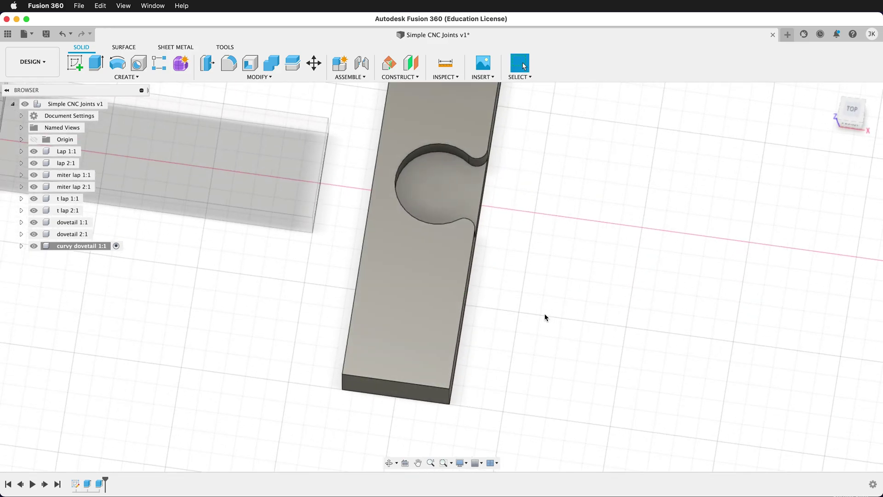
right_click(74, 106)
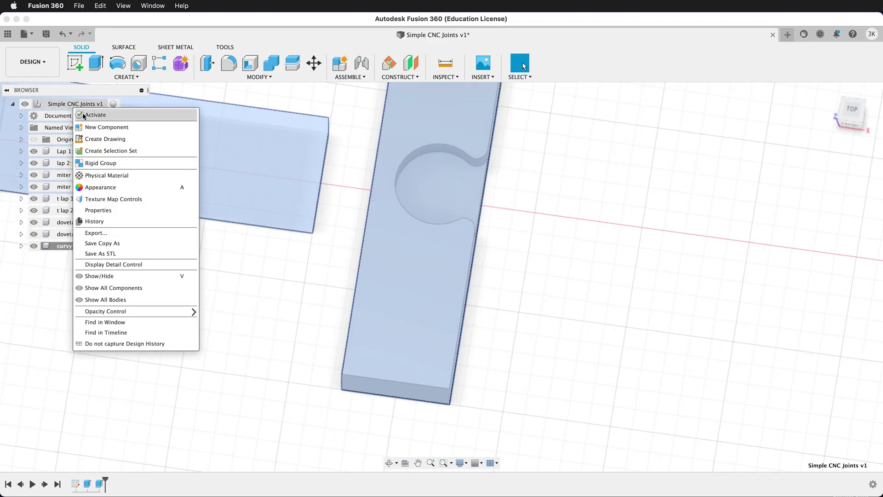
click(86, 129)
text(curvy dovetail)
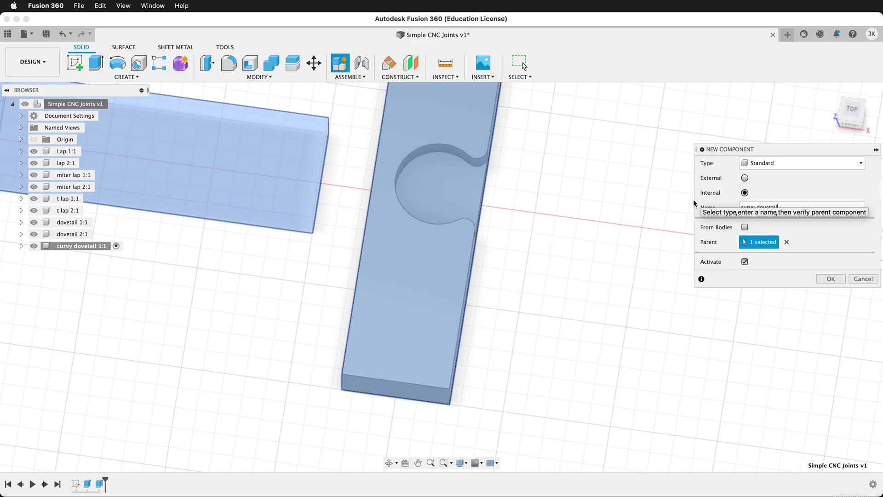
key(Return)
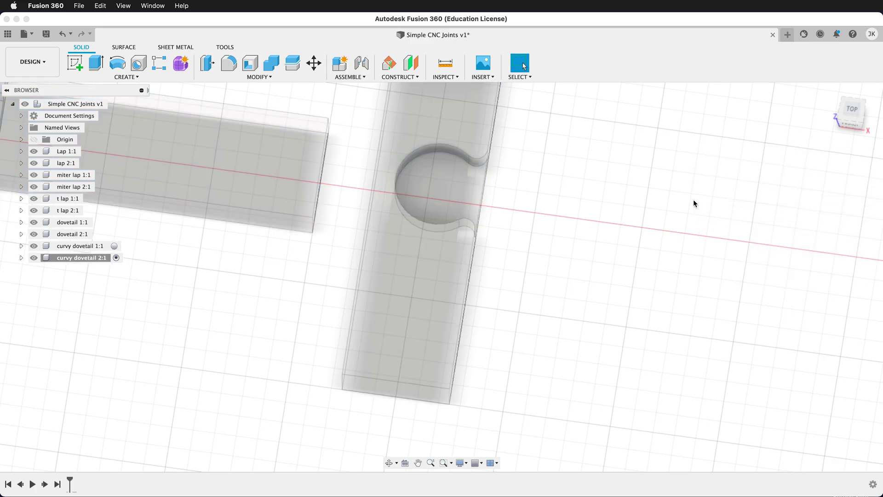
Step: Start a sketch on the curvy recess floor and project that face's outline into it
click(445, 193)
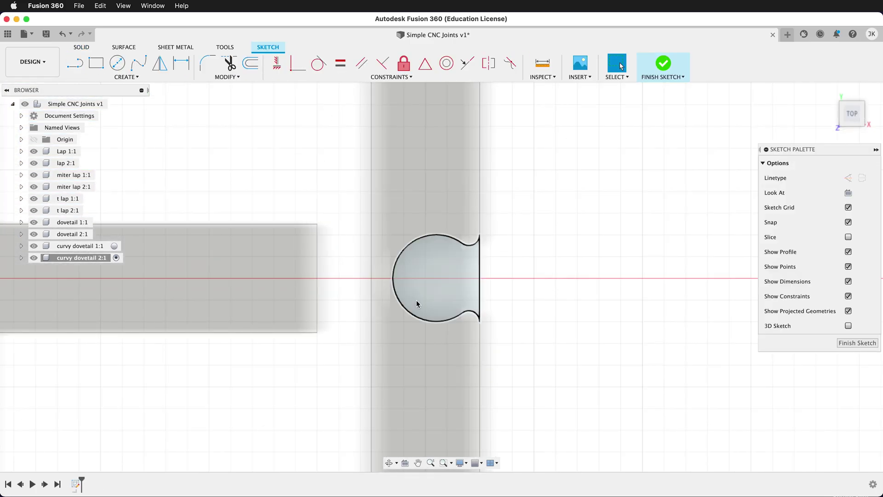
key(p)
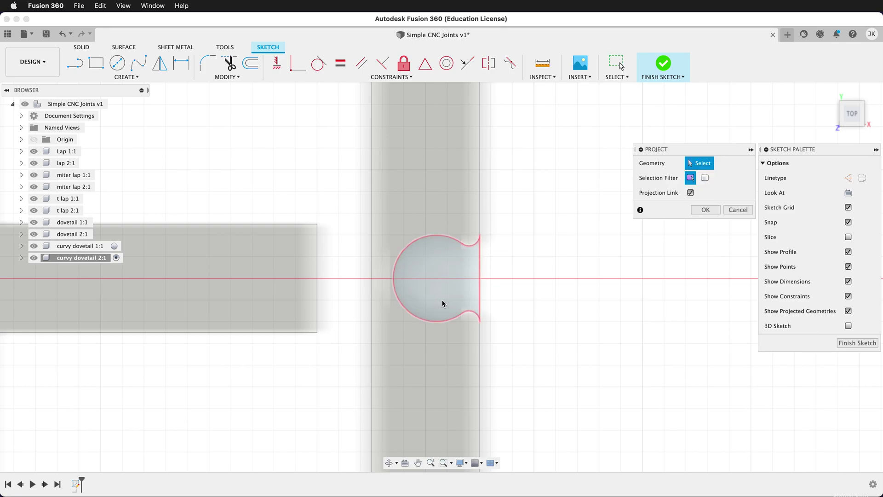
click(440, 302)
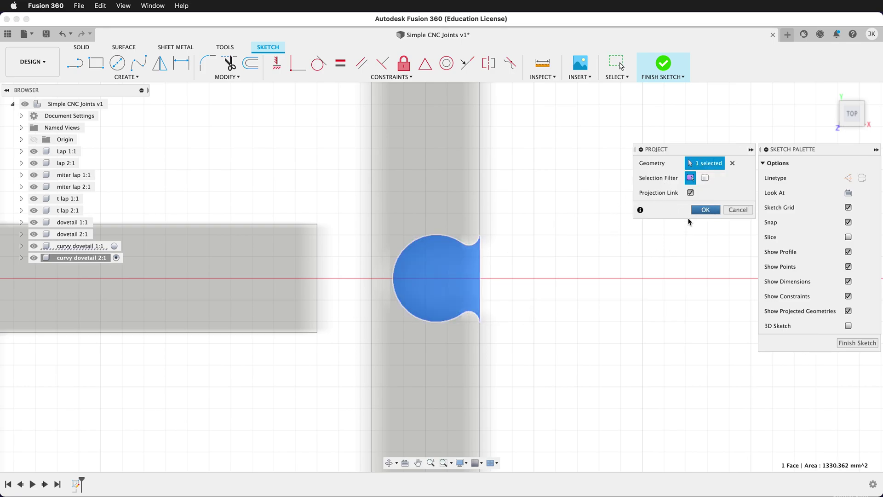
click(704, 209)
Step: Draw a horizontal rectangle about 67.5 mm high, starting inside the first board and extending well past its recess opening
scroll(620, 222, down, 2)
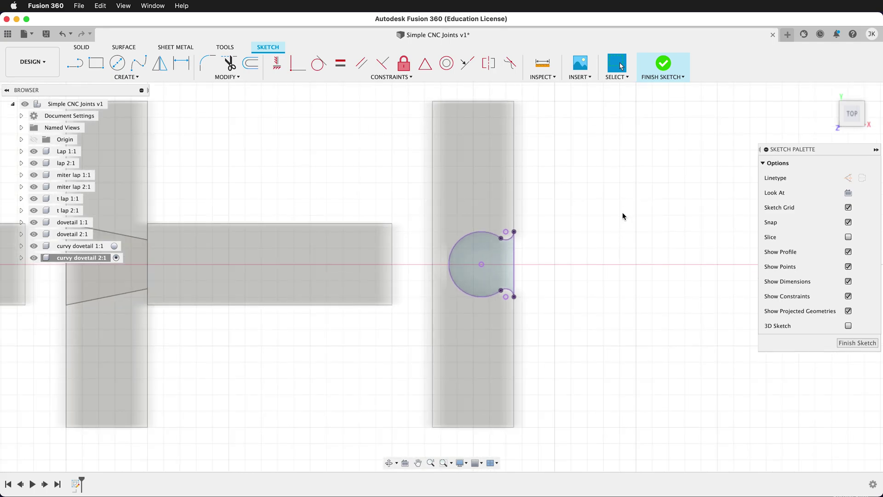
key(r)
click(452, 209)
click(703, 318)
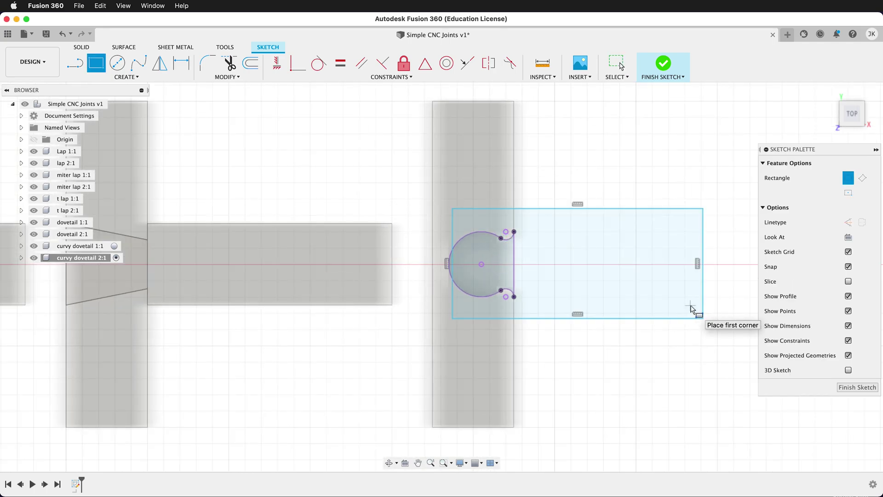
Step: Constrain the rectangle's left edge collinear with the first board's left edge
click(467, 63)
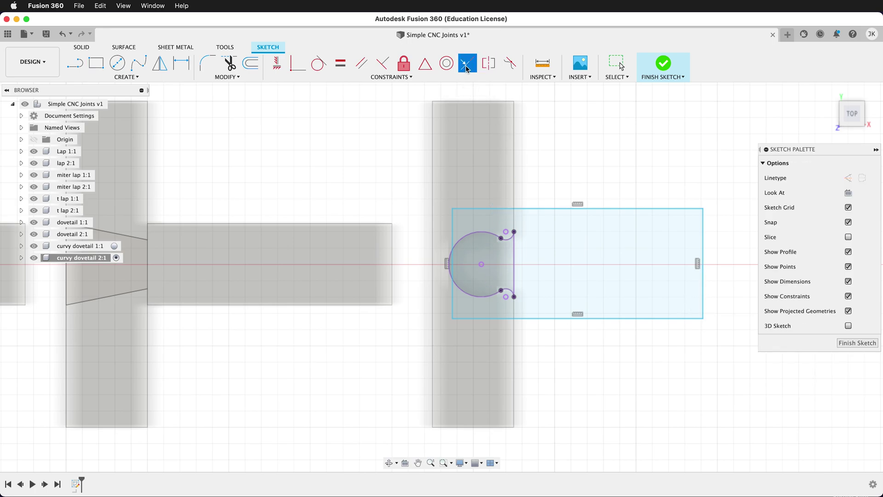
click(432, 226)
click(432, 225)
click(448, 229)
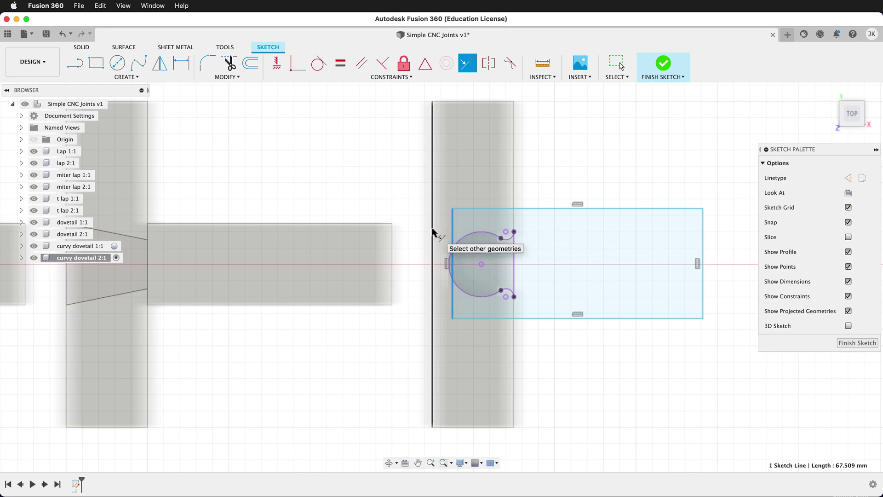
click(432, 232)
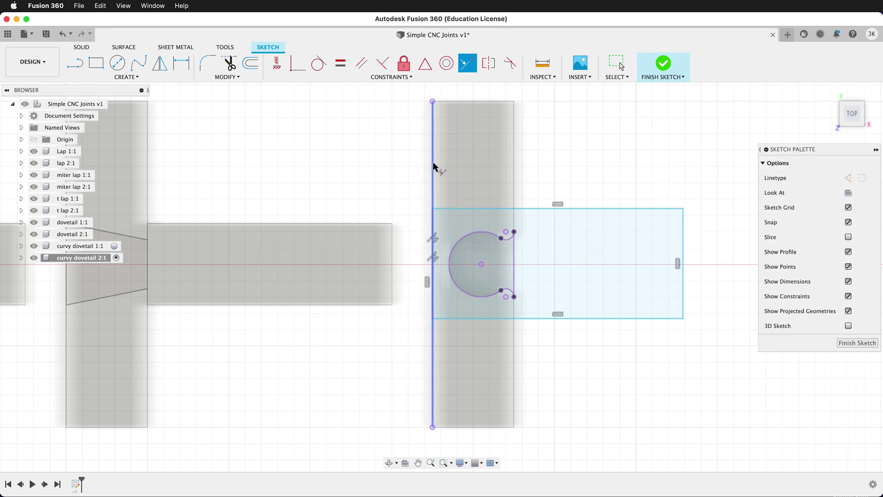
Step: Dimension the rectangle's short side as the width parameter and its long side as the length parameter
key(d)
click(683, 260)
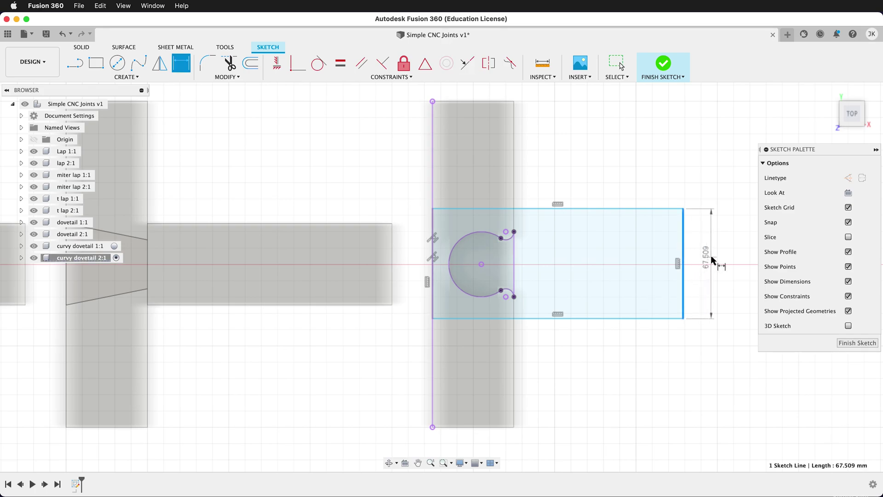
click(705, 258)
text(w)
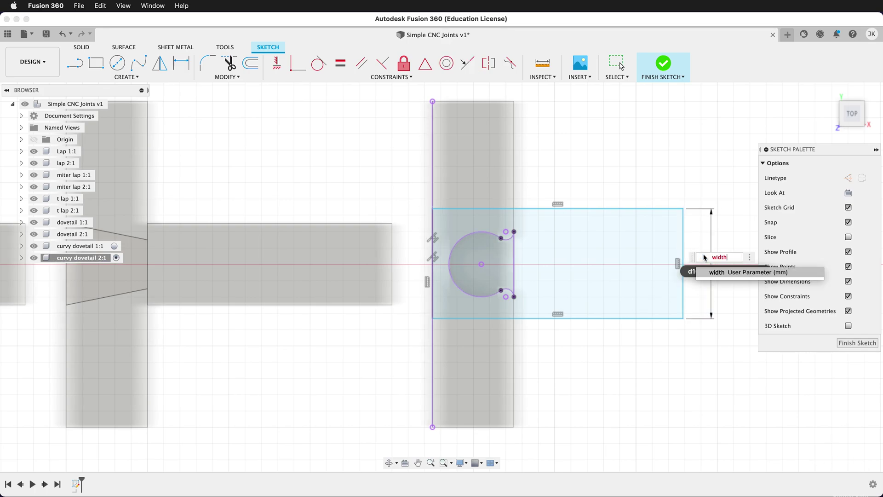
text(idth)
key(Return)
click(645, 208)
click(644, 189)
text(length)
key(Return)
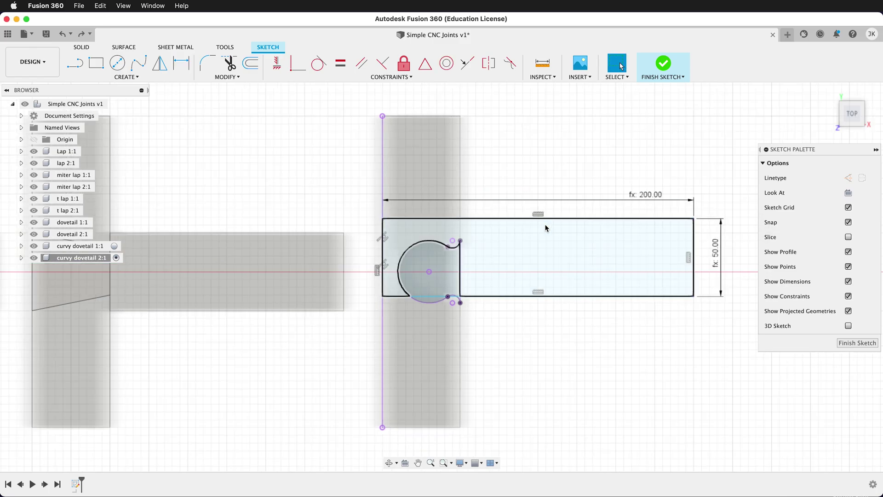
Step: Draw a line from the middle of the rectangle's left edge to the centre of the circular recess
scroll(472, 321, up, 2)
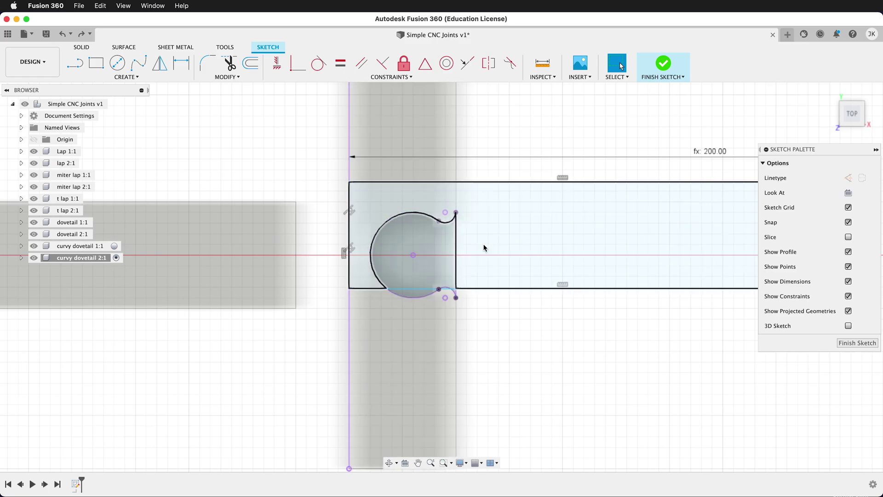
scroll(514, 295, down, 2)
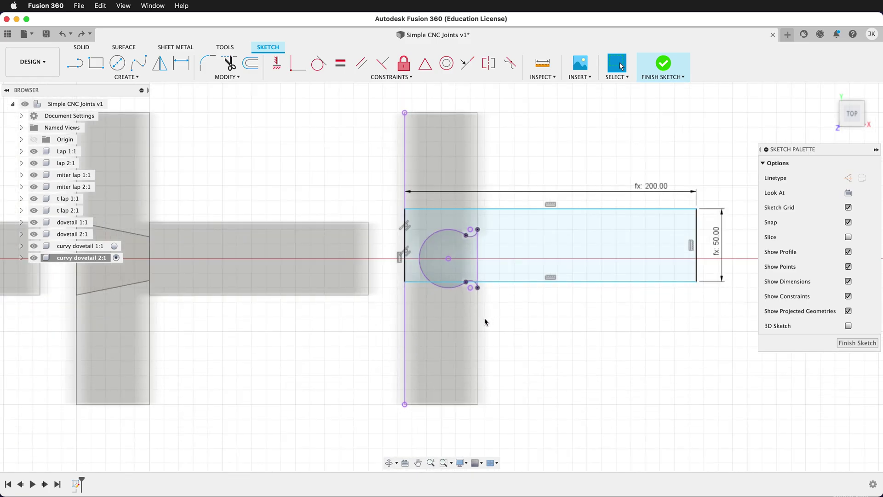
scroll(423, 264, up, 2)
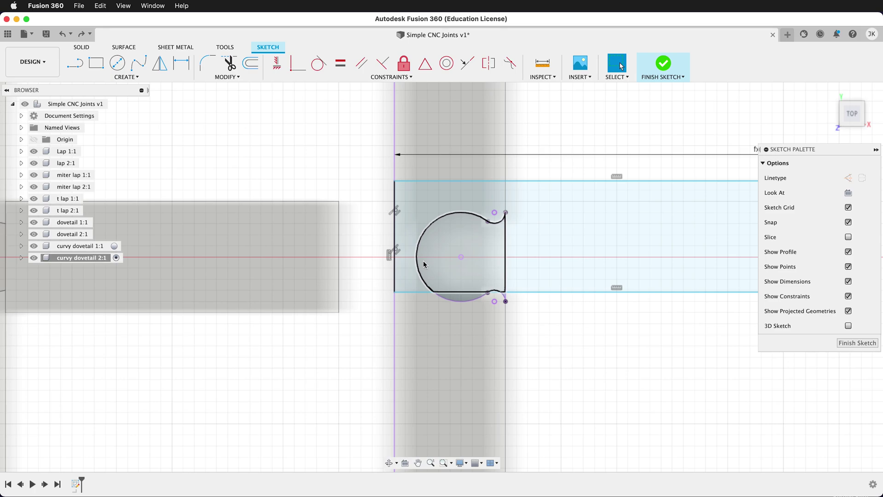
key(l)
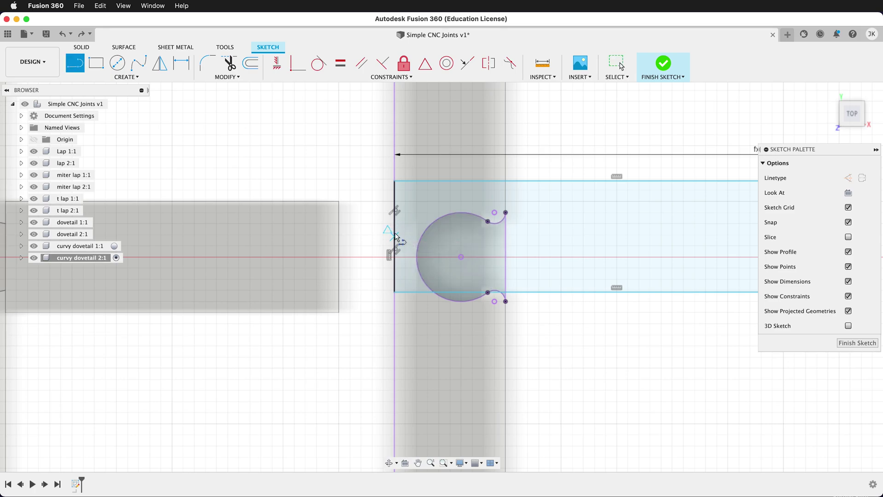
click(396, 236)
click(461, 257)
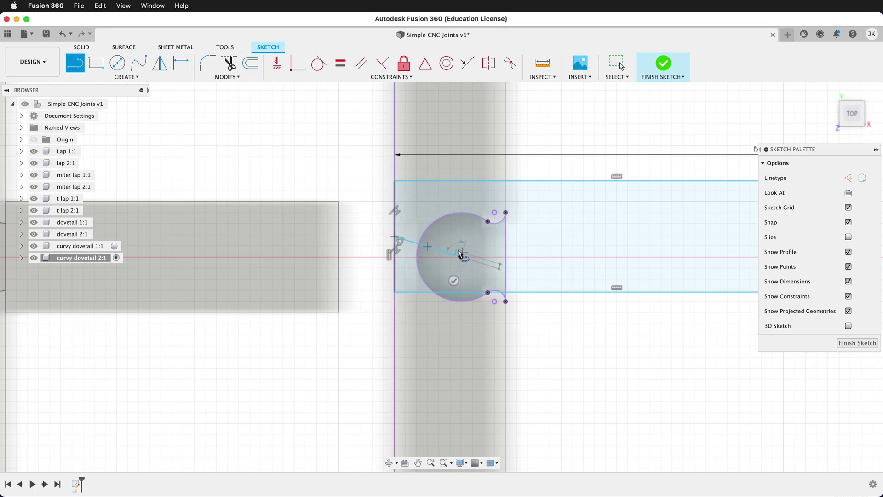
key(Escape)
Step: Constrain the centre line perpendicular to the rectangle's left edge and convert it to construction geometry
click(390, 69)
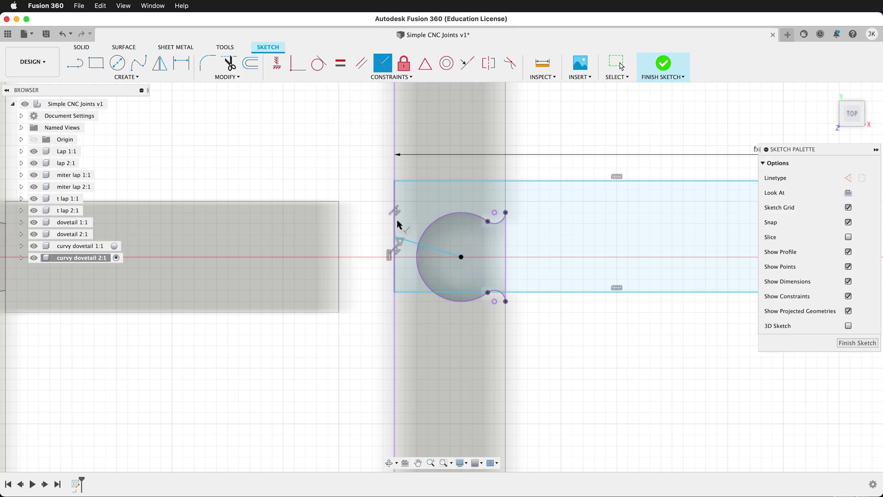
click(409, 243)
click(394, 226)
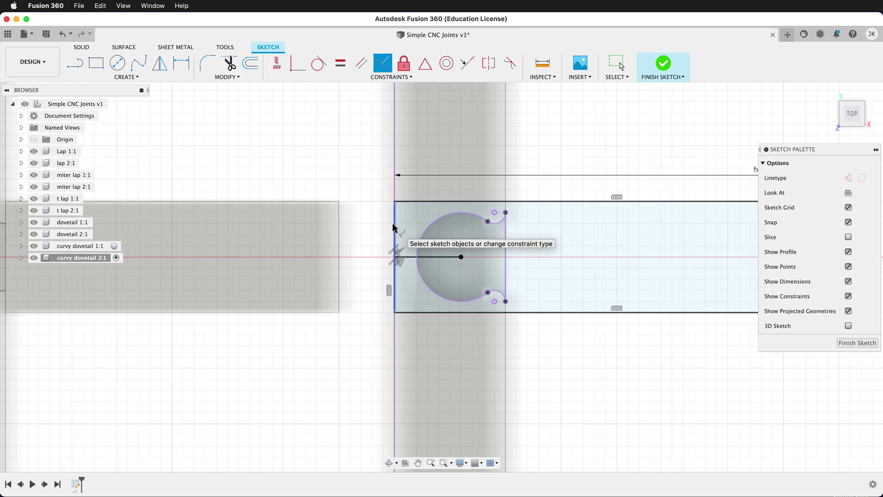
key(Escape)
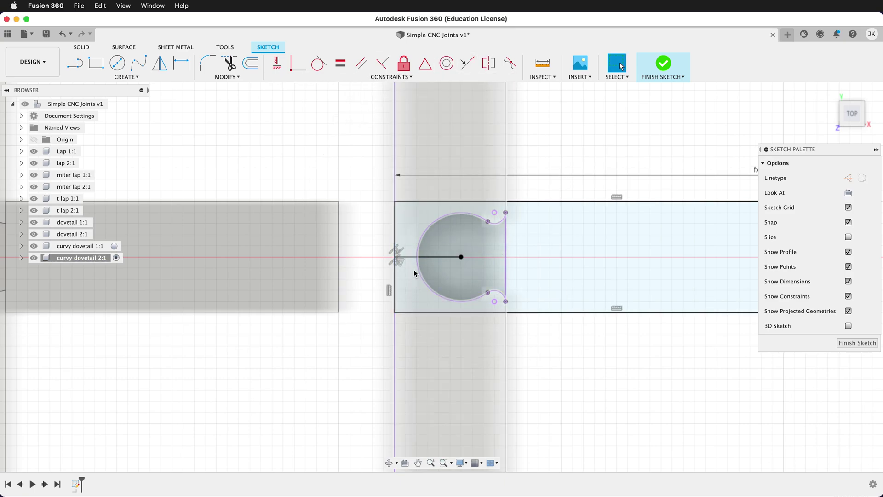
click(425, 256)
click(848, 179)
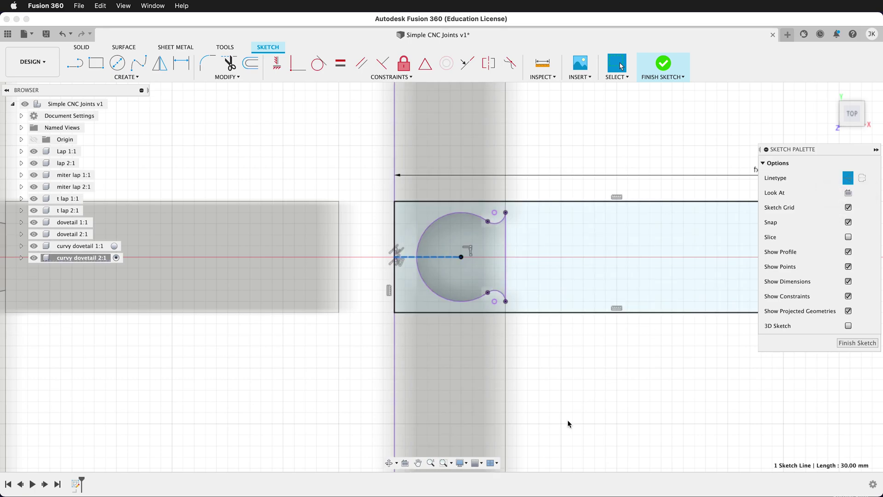
Step: Draw a vertical line across the rectangle's full height at the recess opening
key(l)
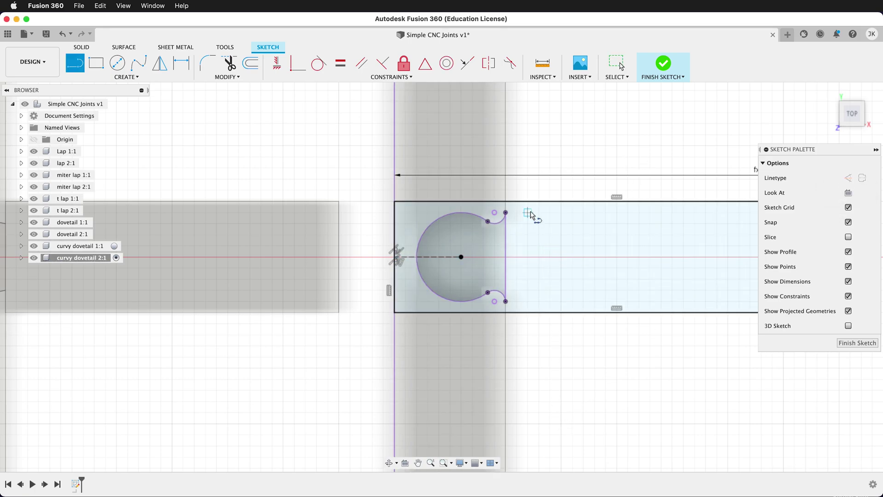
click(505, 201)
click(506, 312)
key(Escape)
Step: Constrain the vertical dividing line collinear with the first board's right edge and finish the sketch
scroll(510, 207, up, 5)
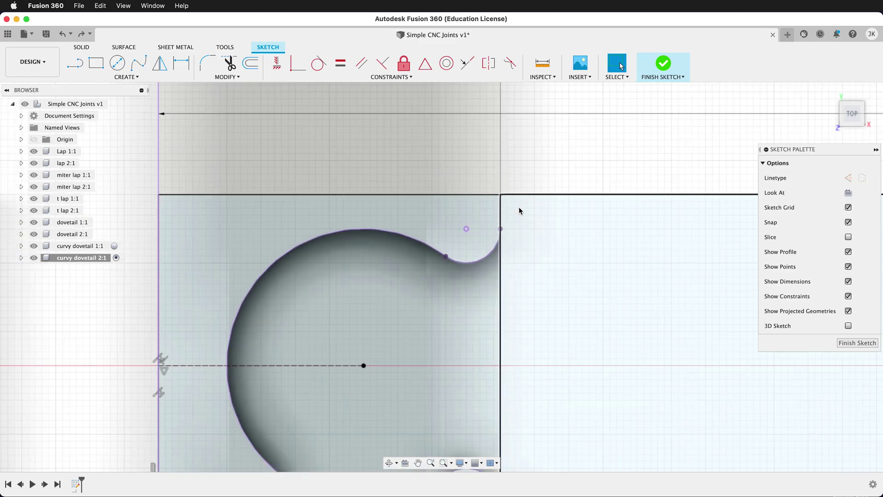
mouse_move(501, 216)
mouse_down()
mouse_move(532, 212)
mouse_move(531, 221)
mouse_move(488, 230)
mouse_move(510, 236)
mouse_up()
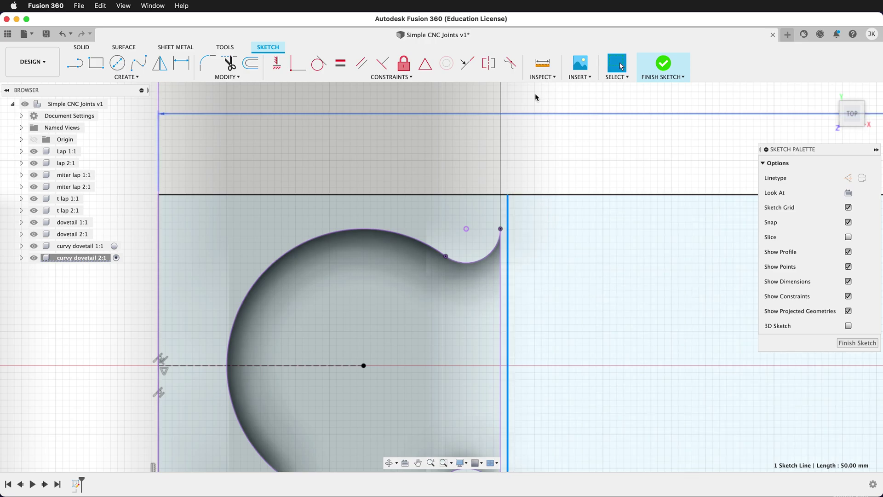
click(474, 67)
click(500, 159)
click(507, 202)
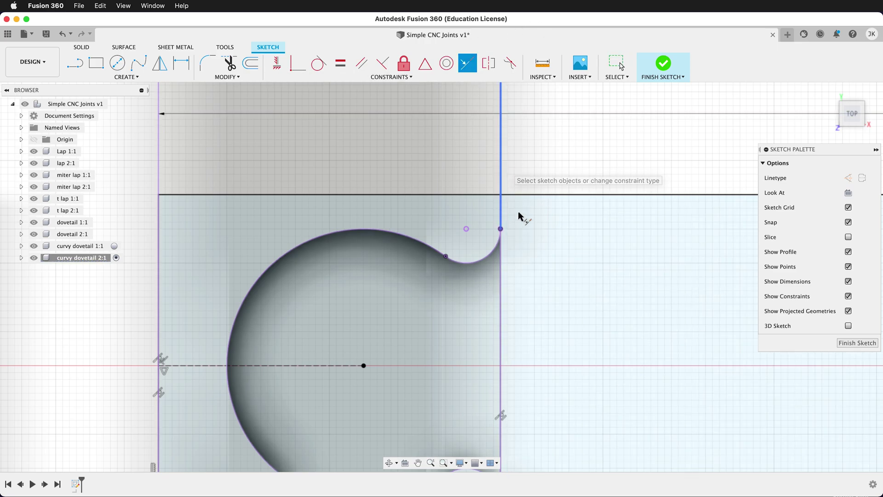
scroll(488, 210, down, 3)
click(489, 216)
click(856, 342)
Step: Extrude the rectangular profile beyond the recess opening symmetrically, with a distance of ply/2
scroll(283, 96, down, 4)
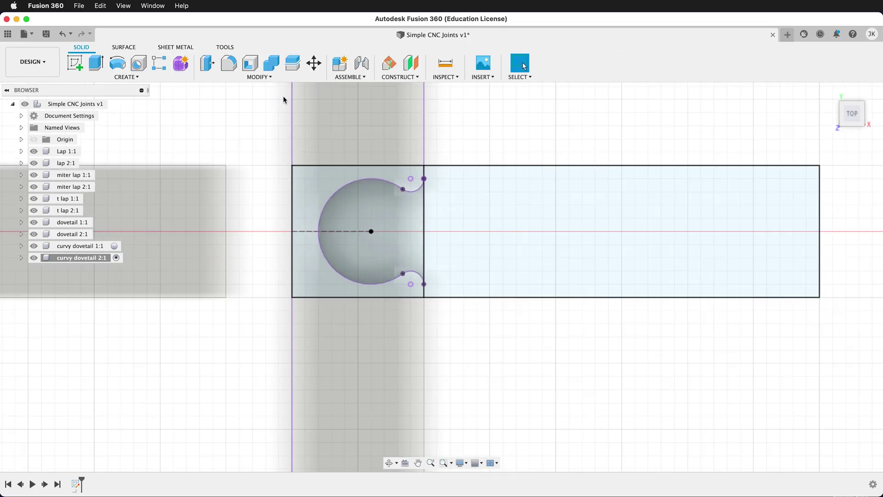
mouse_move(478, 267)
shift+middle_down()
mouse_move(488, 281)
mouse_move(475, 242)
mouse_move(551, 236)
shift+middle_up()
key(e)
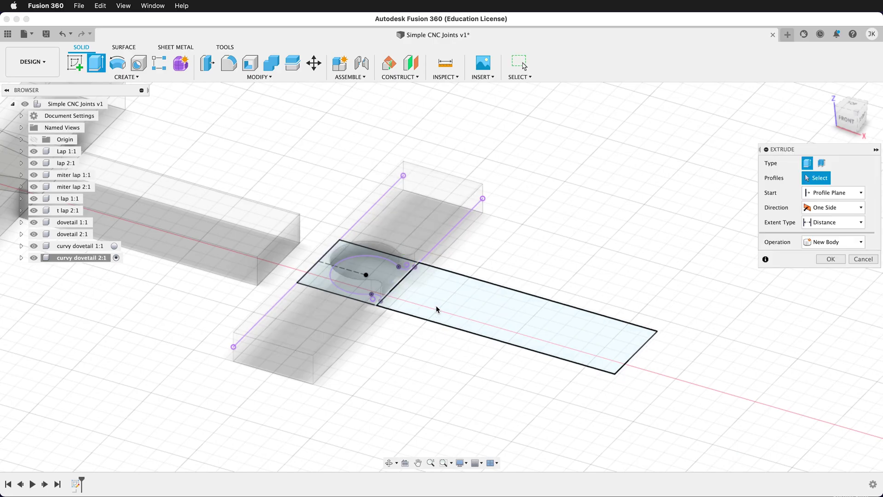
click(484, 297)
click(834, 208)
click(829, 237)
text(ply/2)
key(Return)
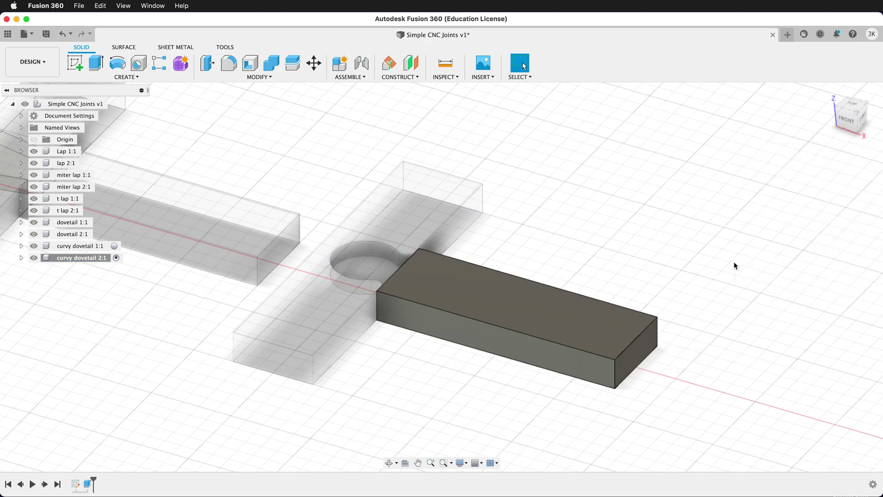
Step: Show Sketch1 of the second curvy dovetail piece again and extrude its curvy tab profile by ply/2, joined to the board
click(22, 258)
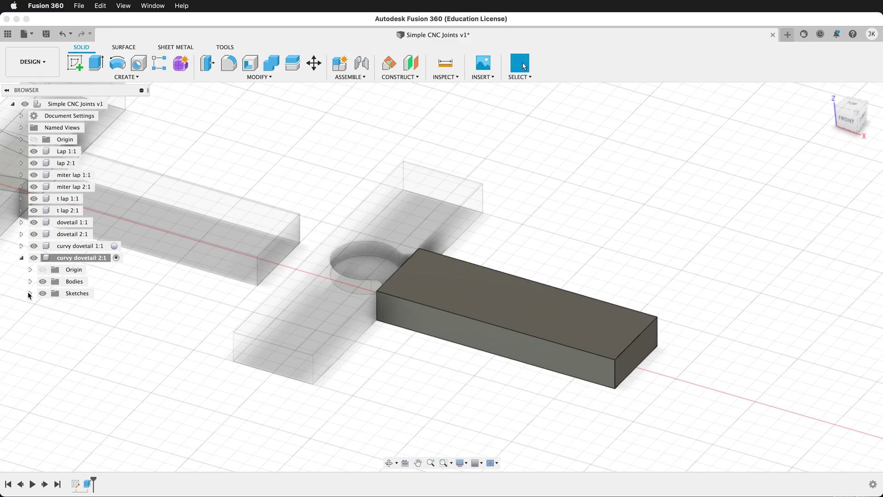
click(51, 305)
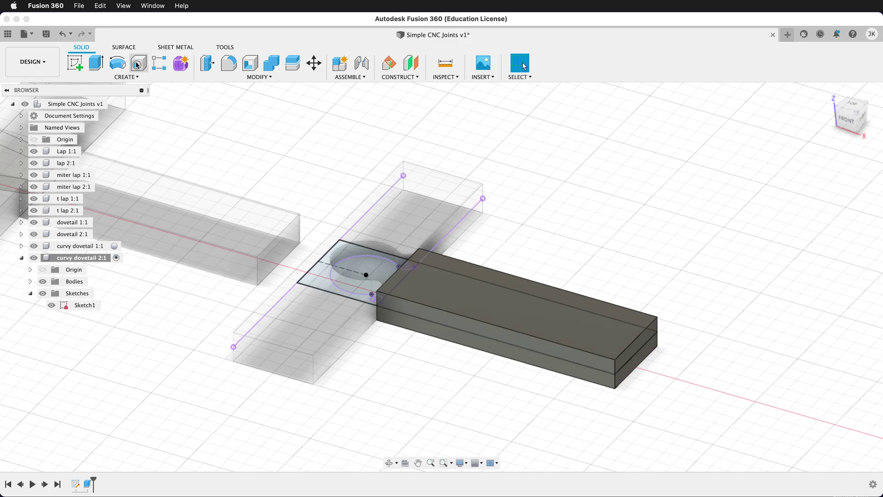
click(96, 63)
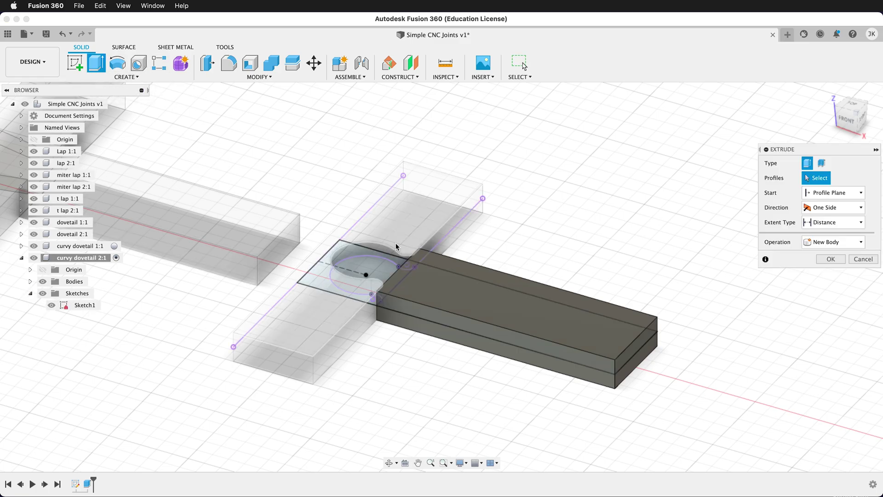
click(380, 269)
text(ply)
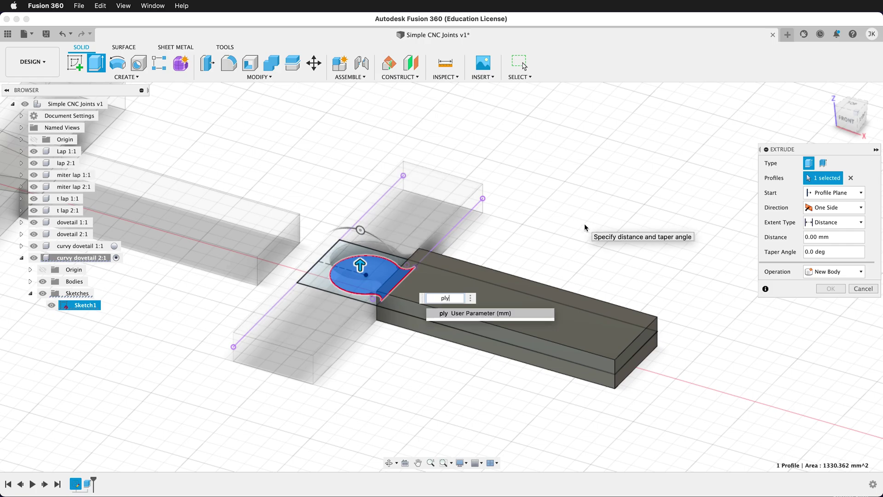
key(Return)
key(Return)
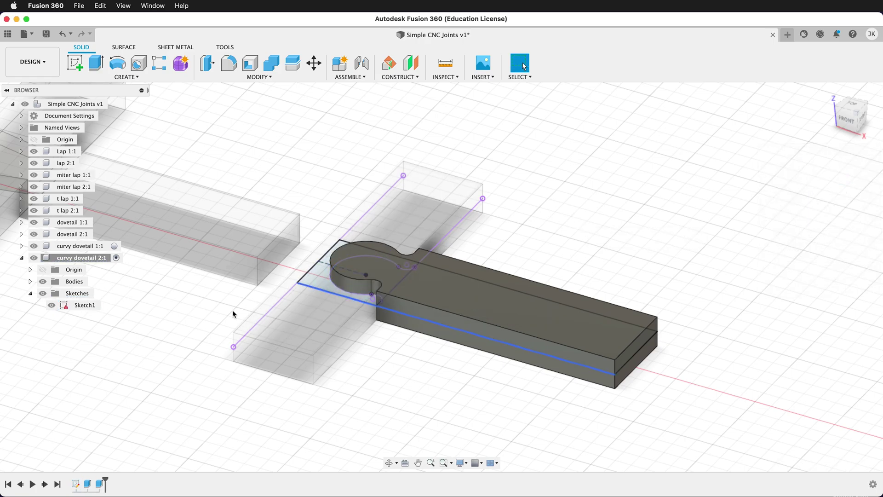
Step: Hide Sketch1 and make the top-level Simple CNC Joints component active
click(52, 305)
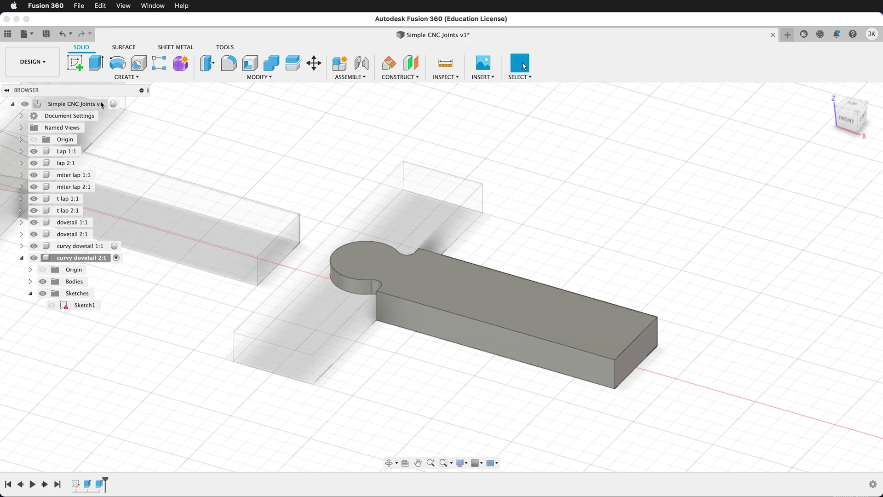
click(113, 104)
click(30, 293)
Step: Examine the fit of the curvy dovetail joint and the whole row of modelled joints
scroll(335, 276, up, 5)
mouse_move(335, 276)
shift+middle_down()
mouse_move(430, 270)
mouse_move(396, 316)
mouse_move(353, 344)
shift+middle_up()
scroll(435, 282, down, 5)
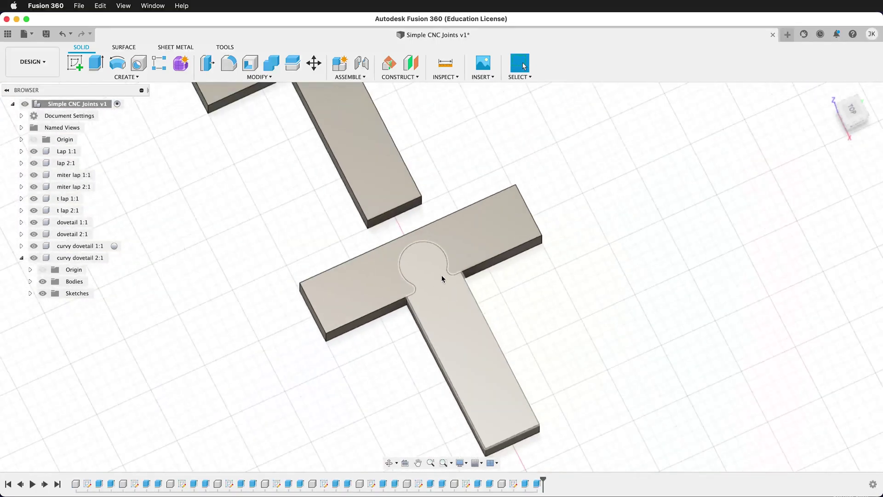
scroll(400, 199, down, 3)
middle_drag(340, 238, 404, 281)
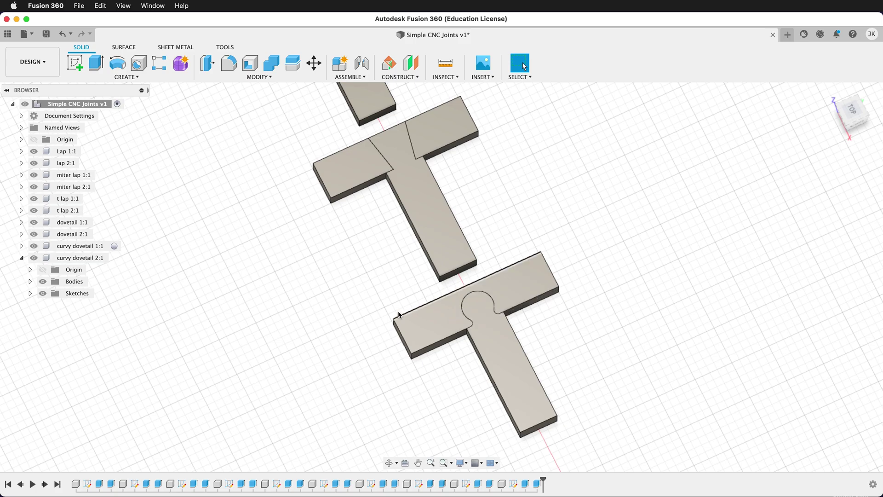
shift+middle_drag(305, 295, 495, 288)
scroll(144, 336, up, 3)
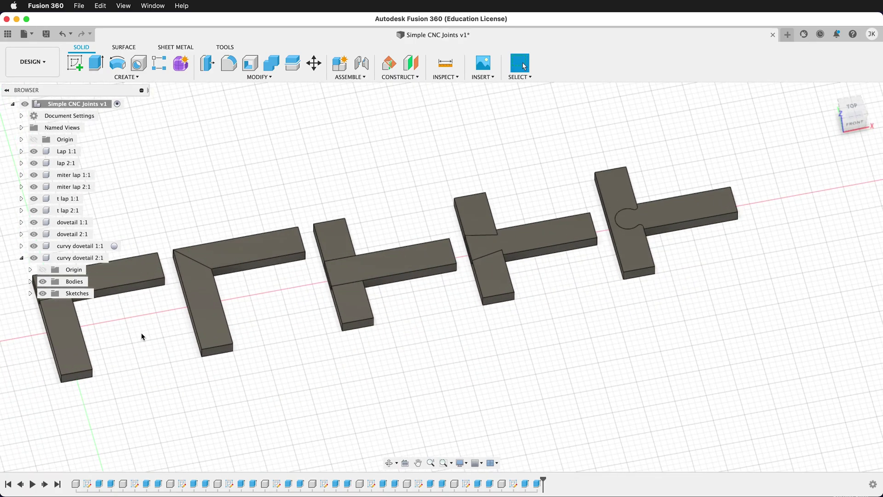